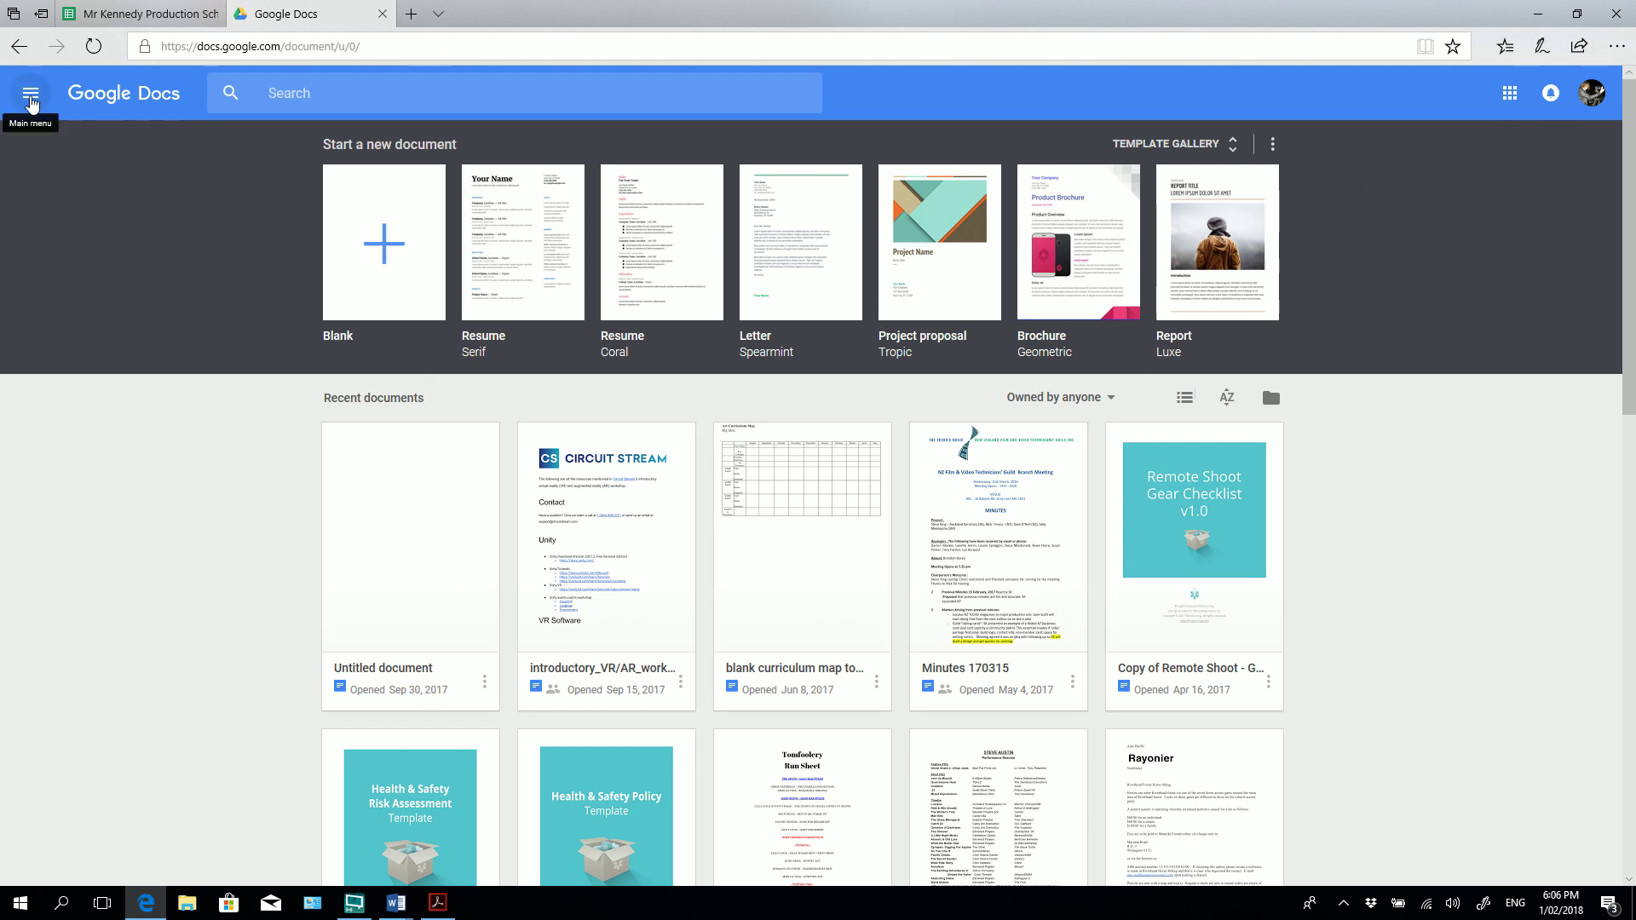
From the Google apps menu, open Sheets and create a Blank spreadsheet.
{"action": "left_click", "coordinate": [31, 97]}
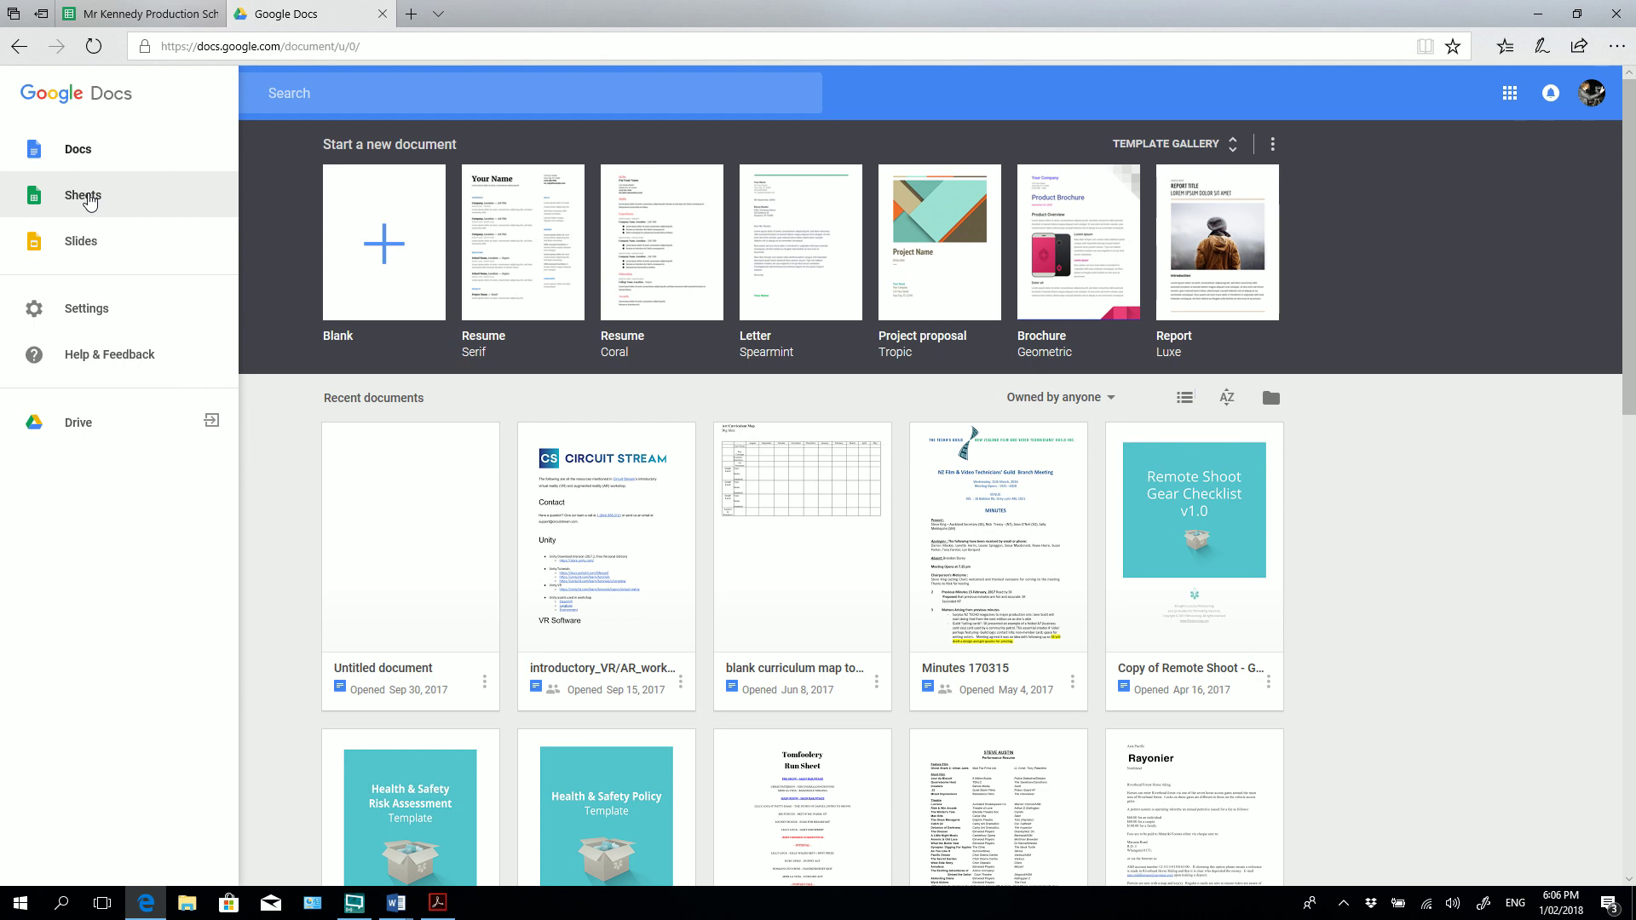
{"action": "left_click", "coordinate": [90, 201]}
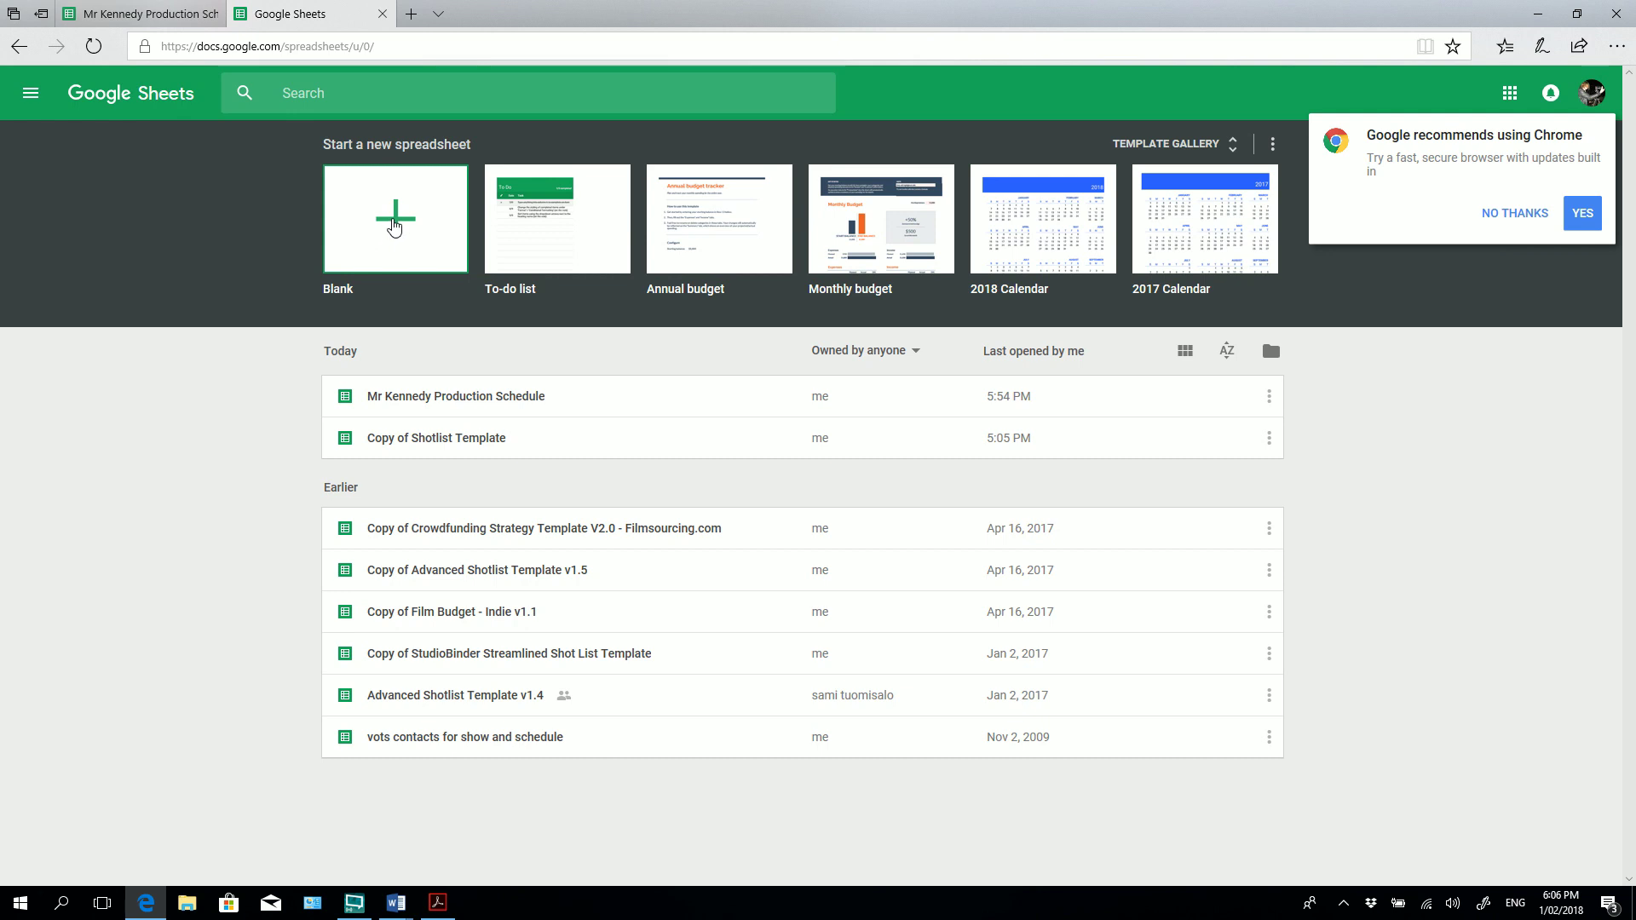
{"action": "left_click", "coordinate": [394, 223]}
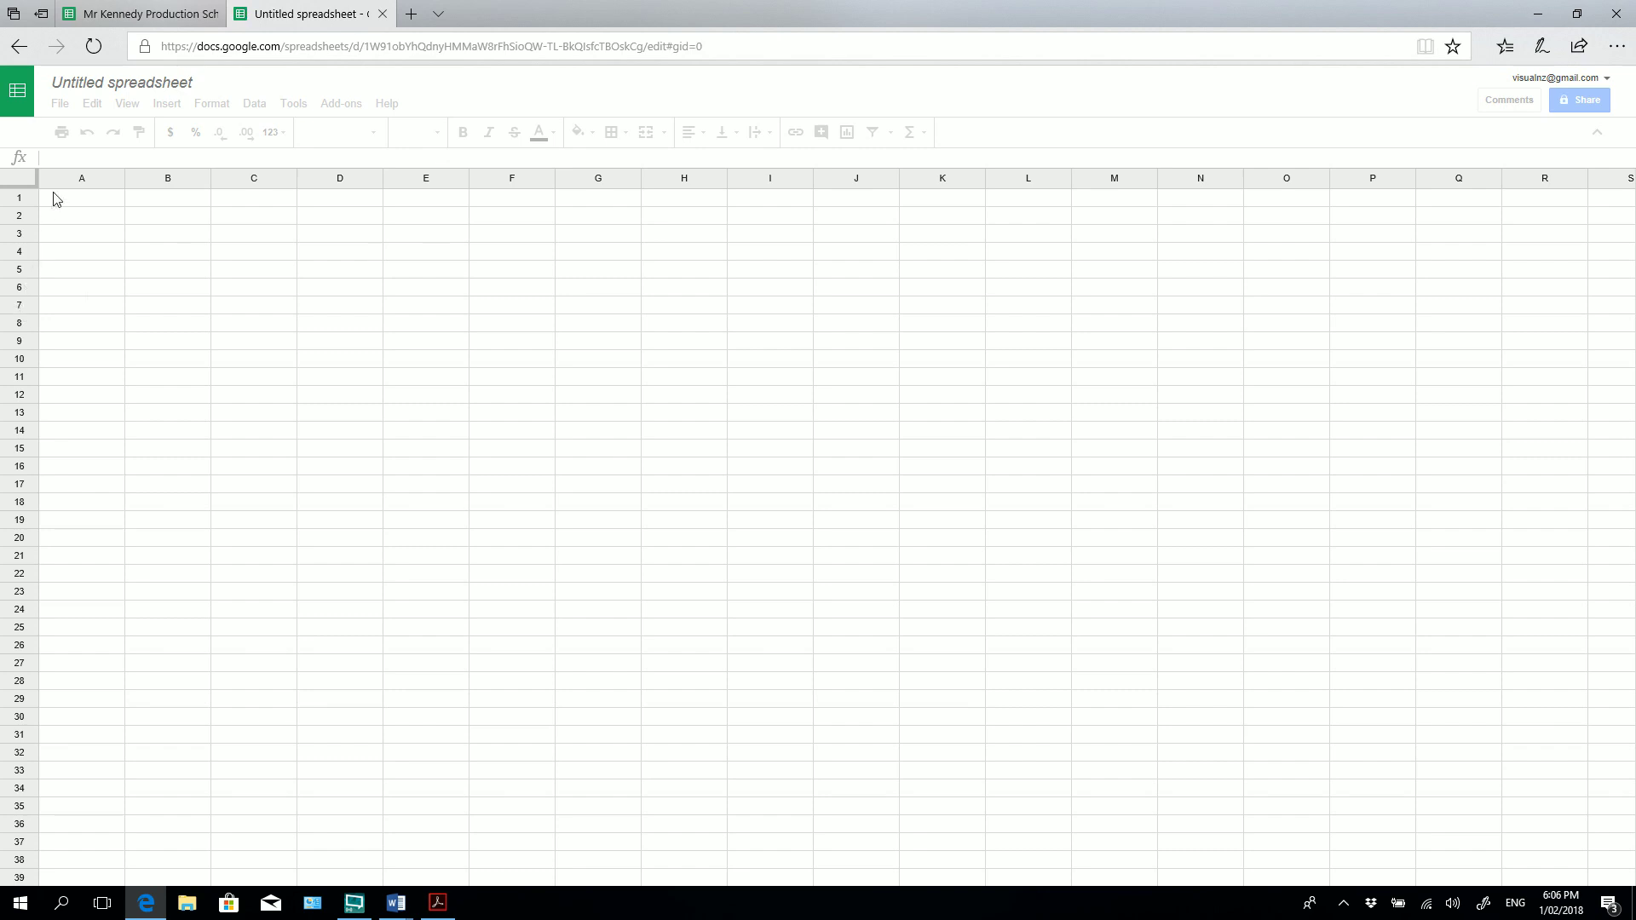
Rename 'Untitled spreadsheet' to 'Mr Kennedy', correcting the mistyped capitalisation.
{"action": "left_click", "coordinate": [195, 87]}
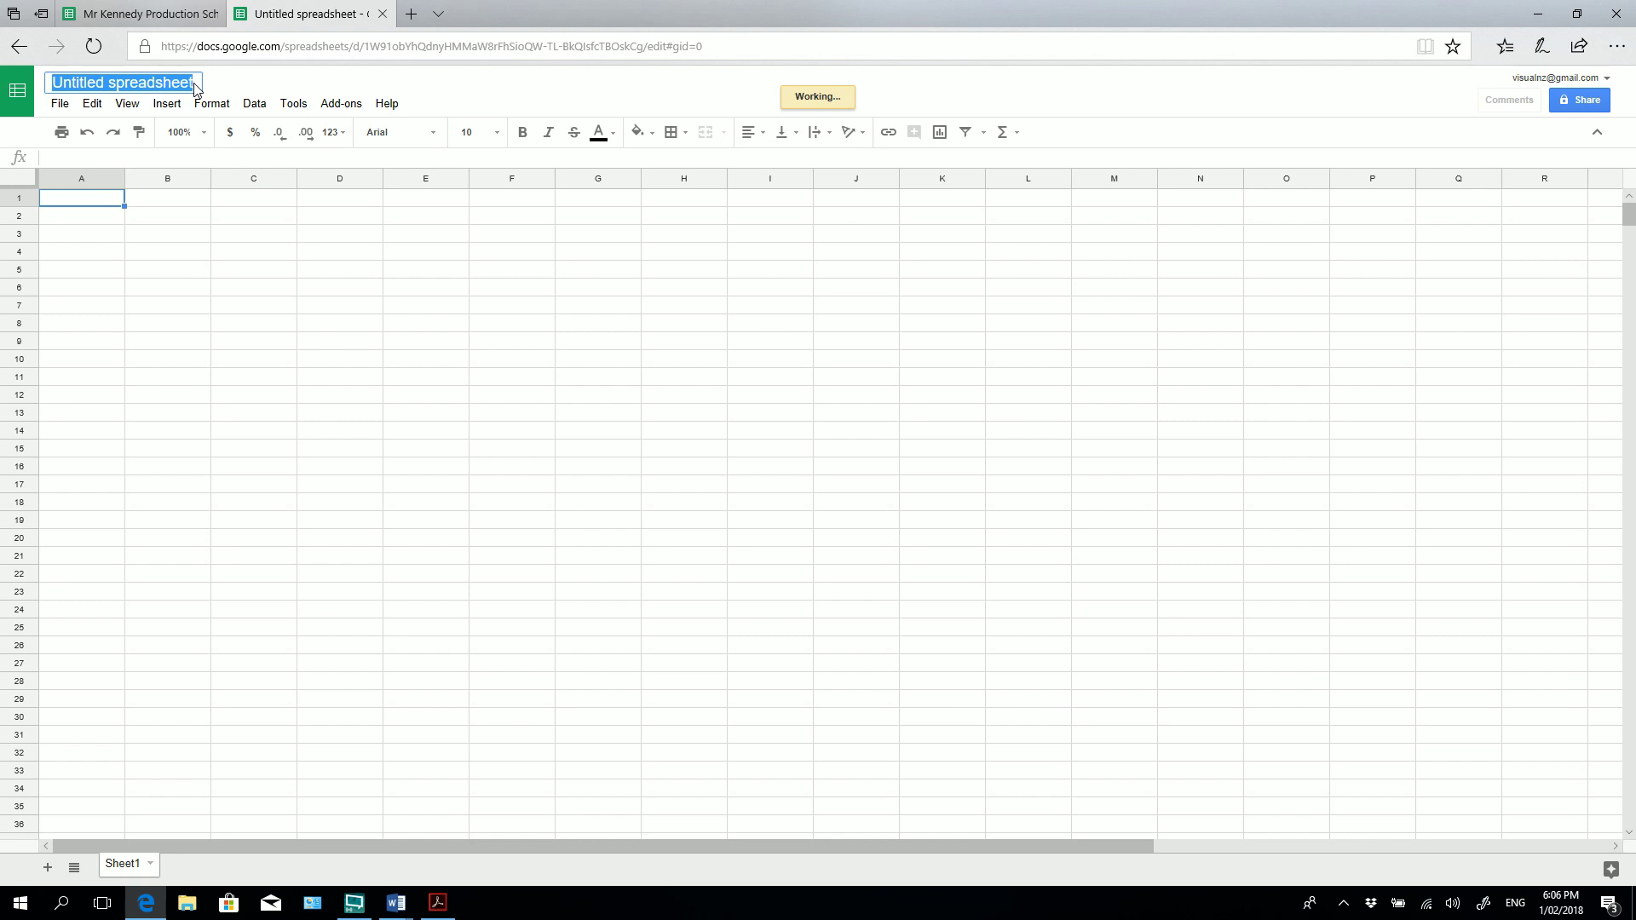
{"action": "type", "text": "m"}
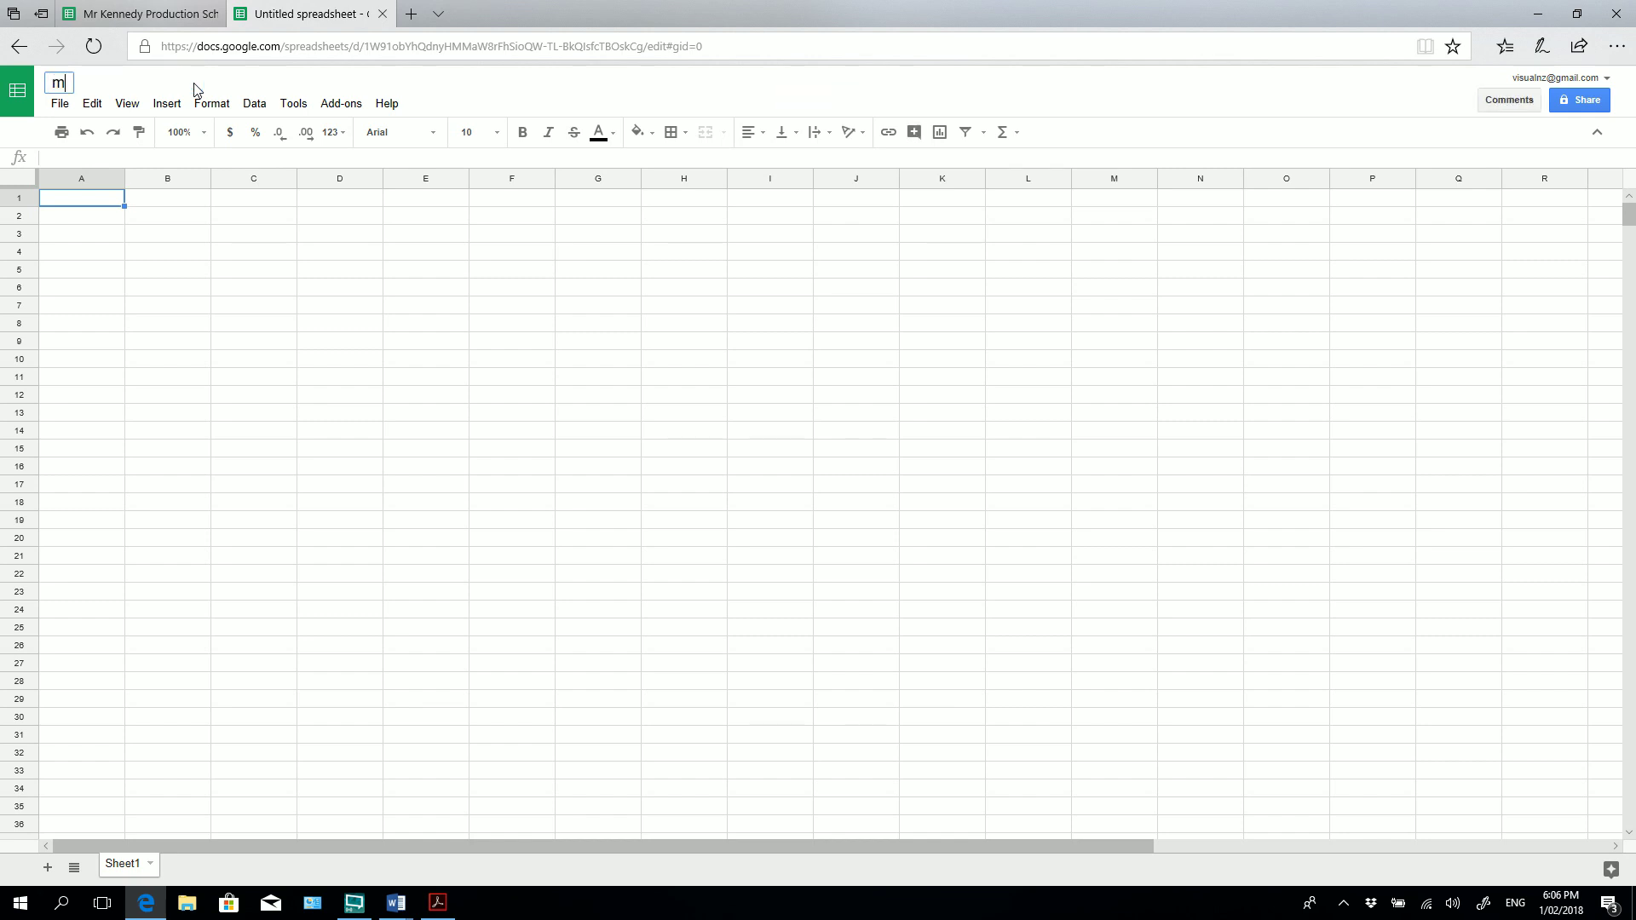
{"action": "type", "text": "R kENNEDY"}
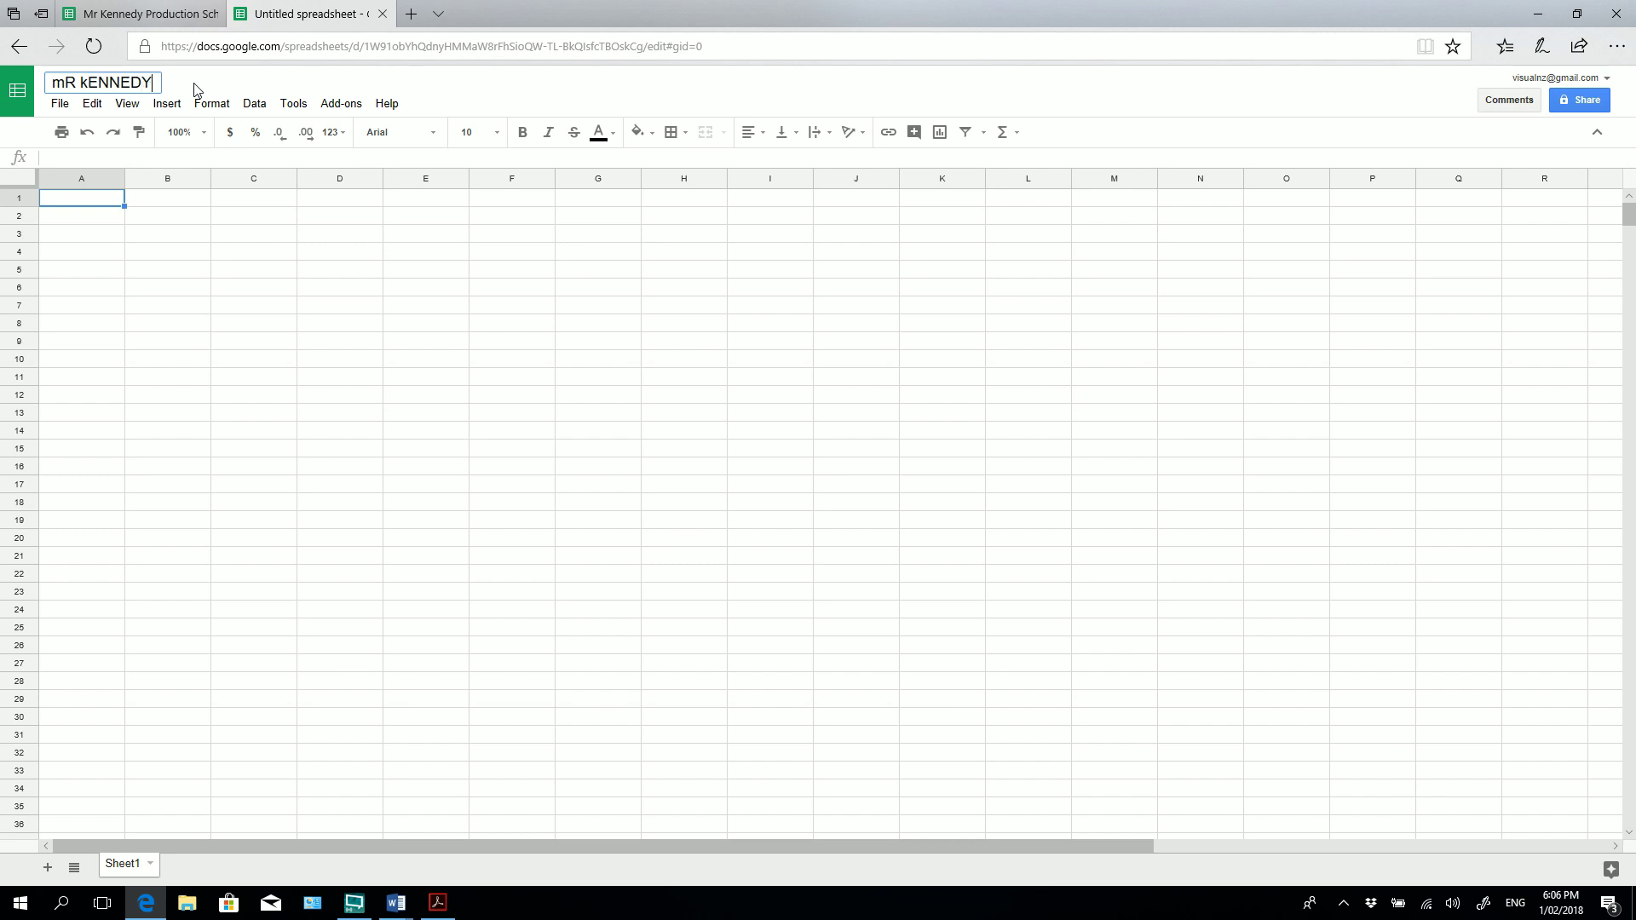
{"action": "key", "text": "BackSpace"}
{"action": "key", "text": "BackSpace"}
{"action": "key", "text": "BackSpace"}
{"action": "key", "text": "BackSpace"}
{"action": "key", "text": "BackSpace"}
{"action": "key", "text": "BackSpace"}
{"action": "key", "text": "BackSpace"}
{"action": "key", "text": "BackSpace"}
{"action": "key", "text": "BackSpace"}
{"action": "key", "text": "BackSpace"}
{"action": "type", "text": "Mr Kennedy"}
{"action": "left_click", "coordinate": [155, 220]}
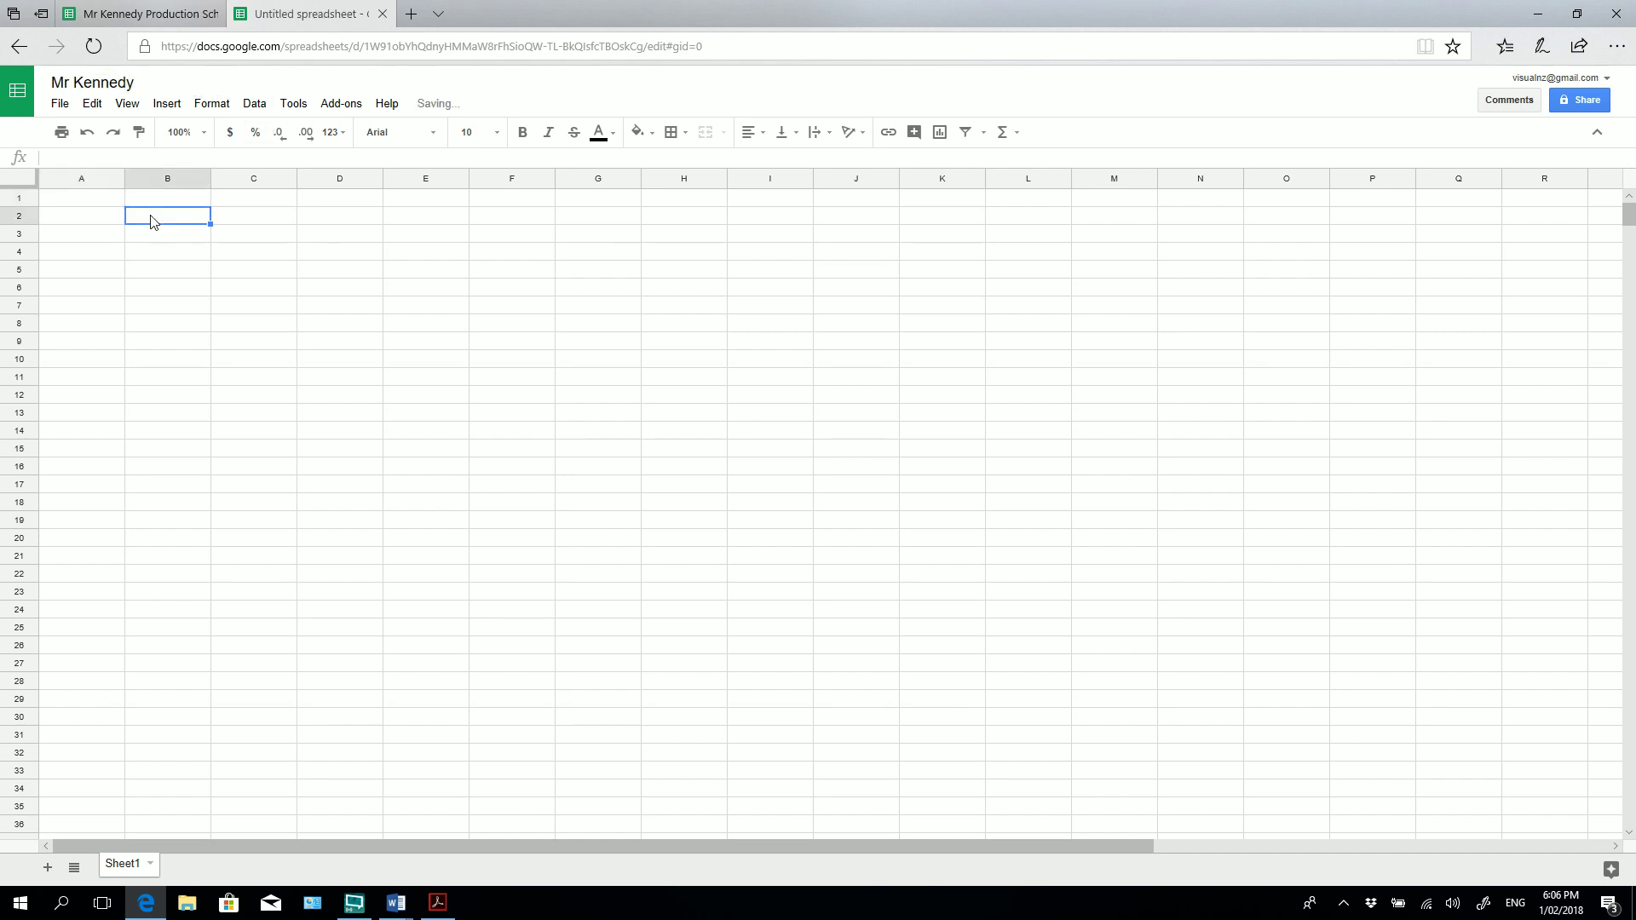
Rename Sheet1 to Day1.
{"action": "left_click", "coordinate": [83, 200]}
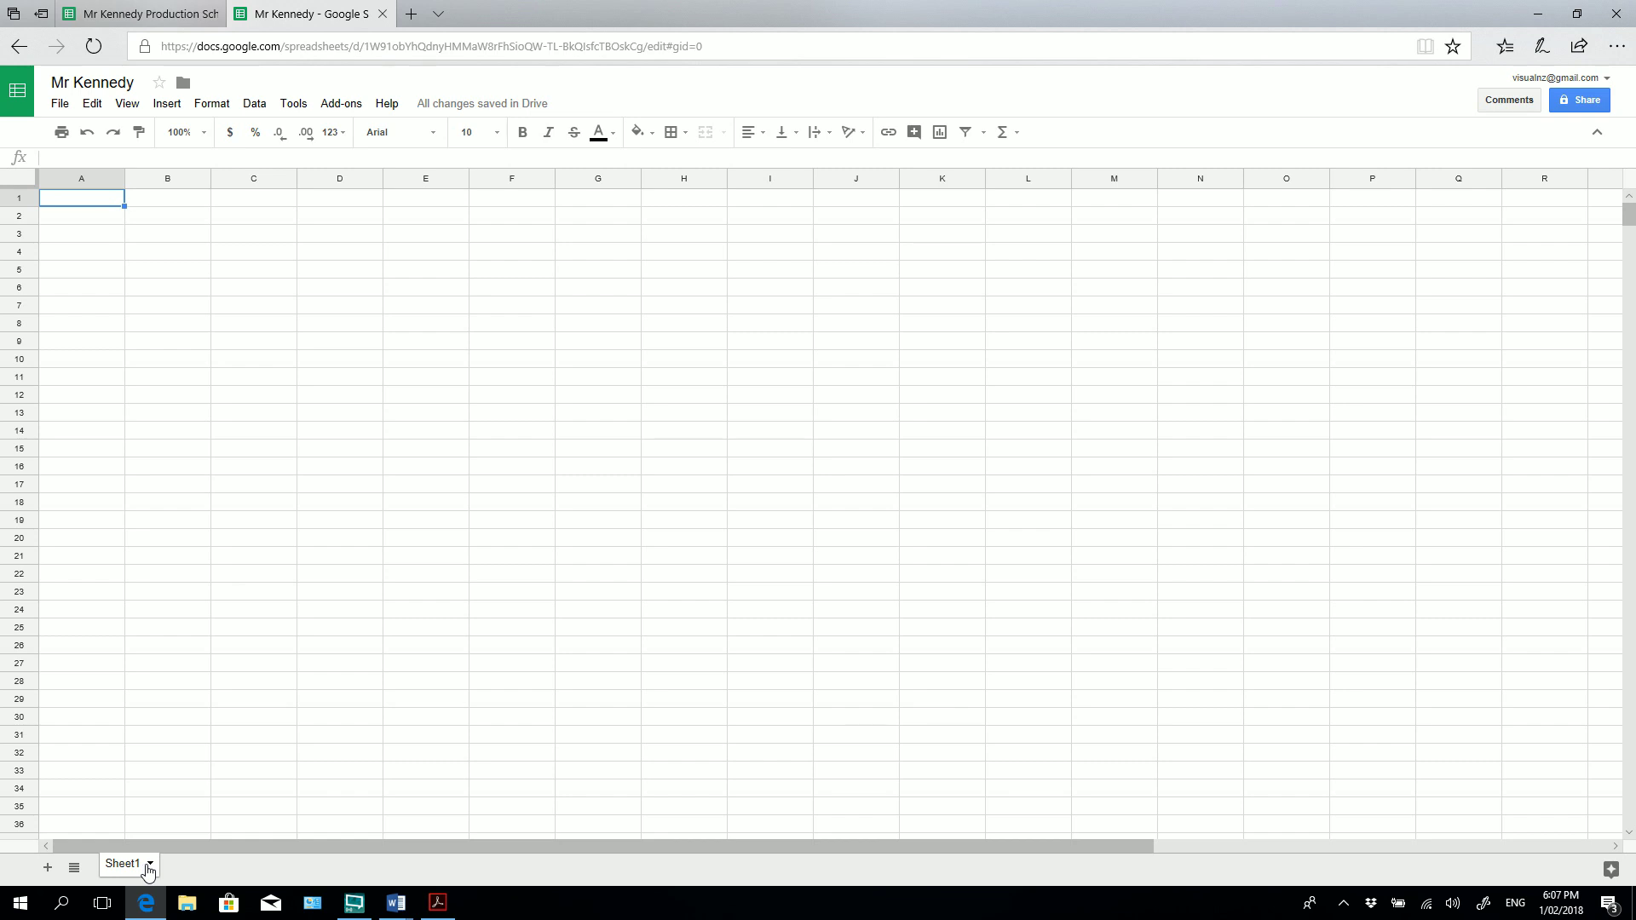
{"action": "left_click", "coordinate": [150, 865]}
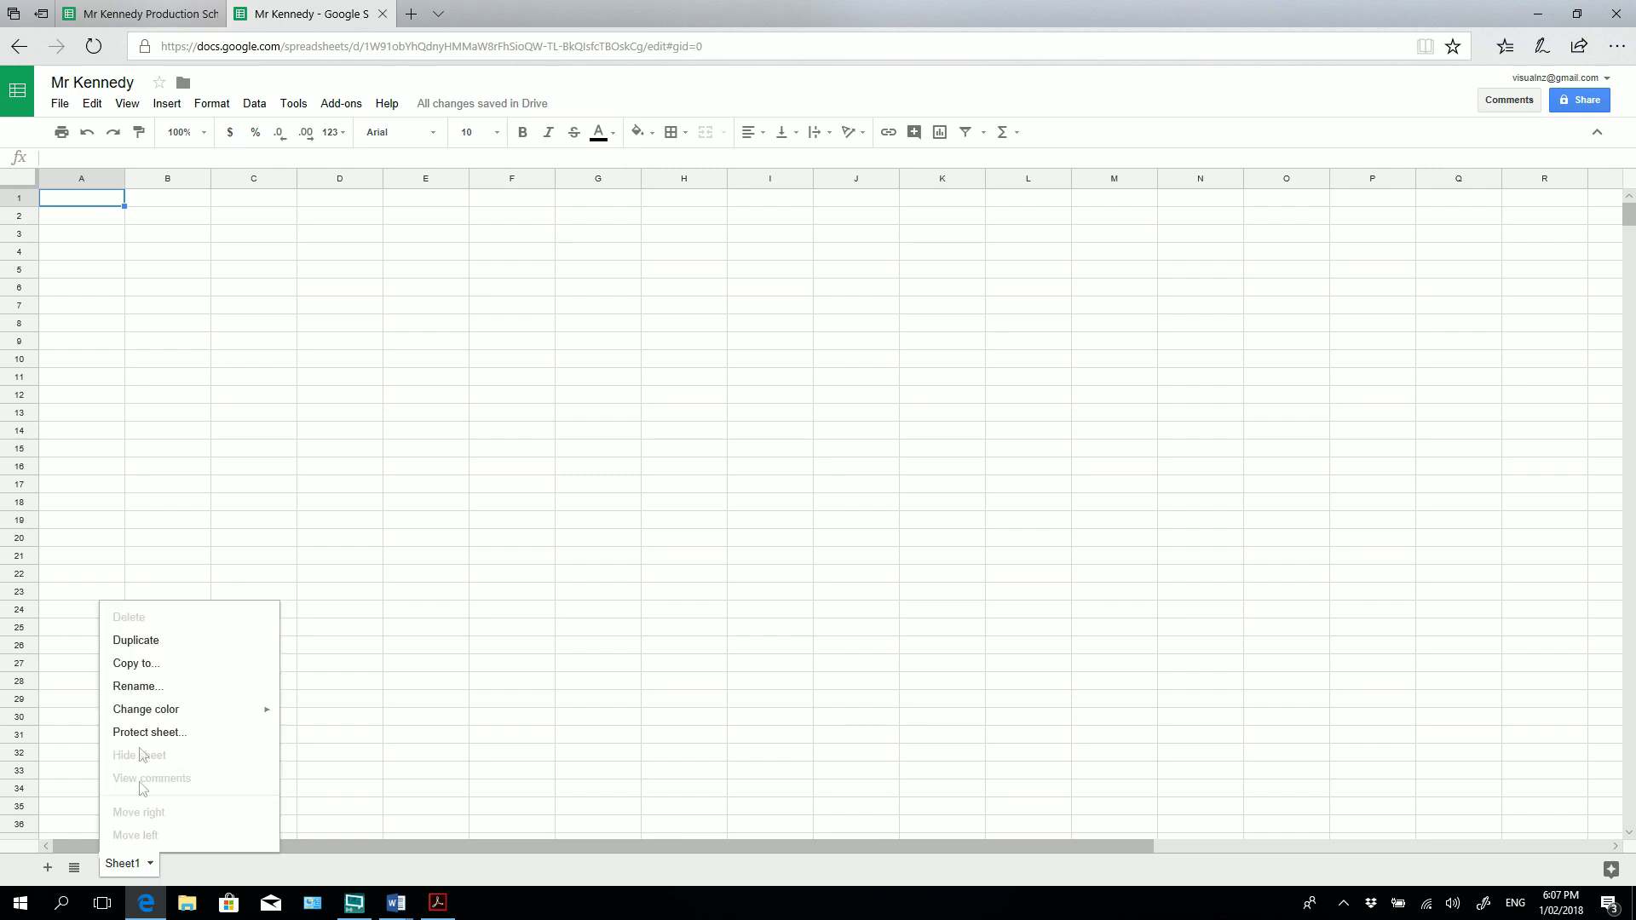
{"action": "left_click", "coordinate": [158, 687]}
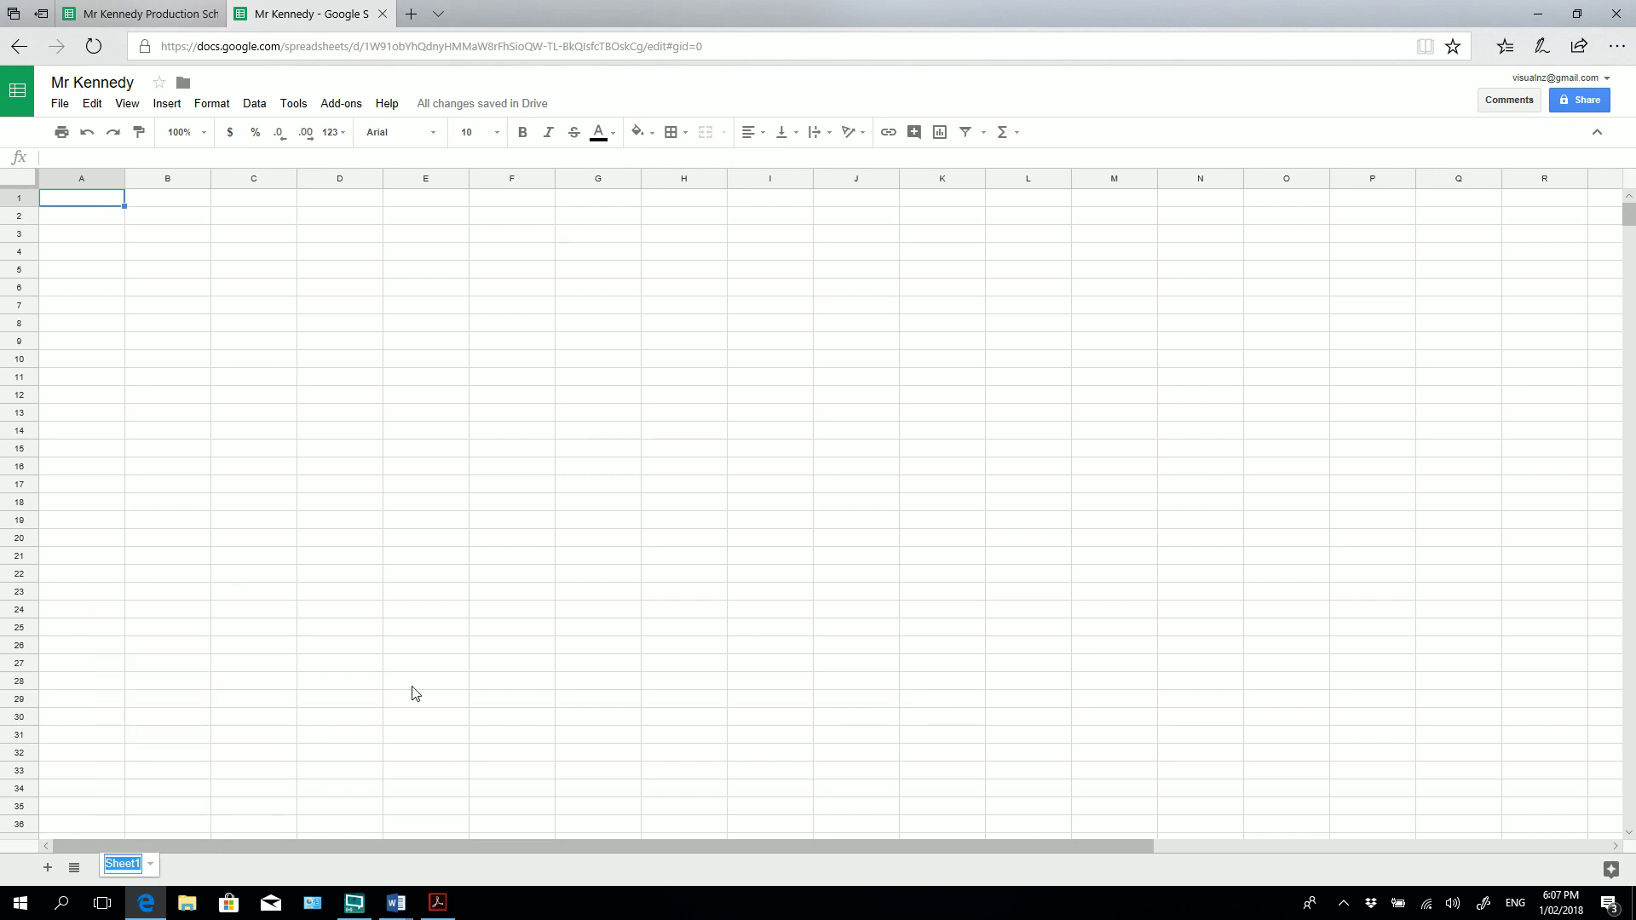
{"action": "type", "text": "Day1D"}
{"action": "key", "text": "ctrl+a"}
{"action": "key", "text": "BackSpace"}
{"action": "type", "text": "Day1"}
{"action": "key", "text": "Return"}
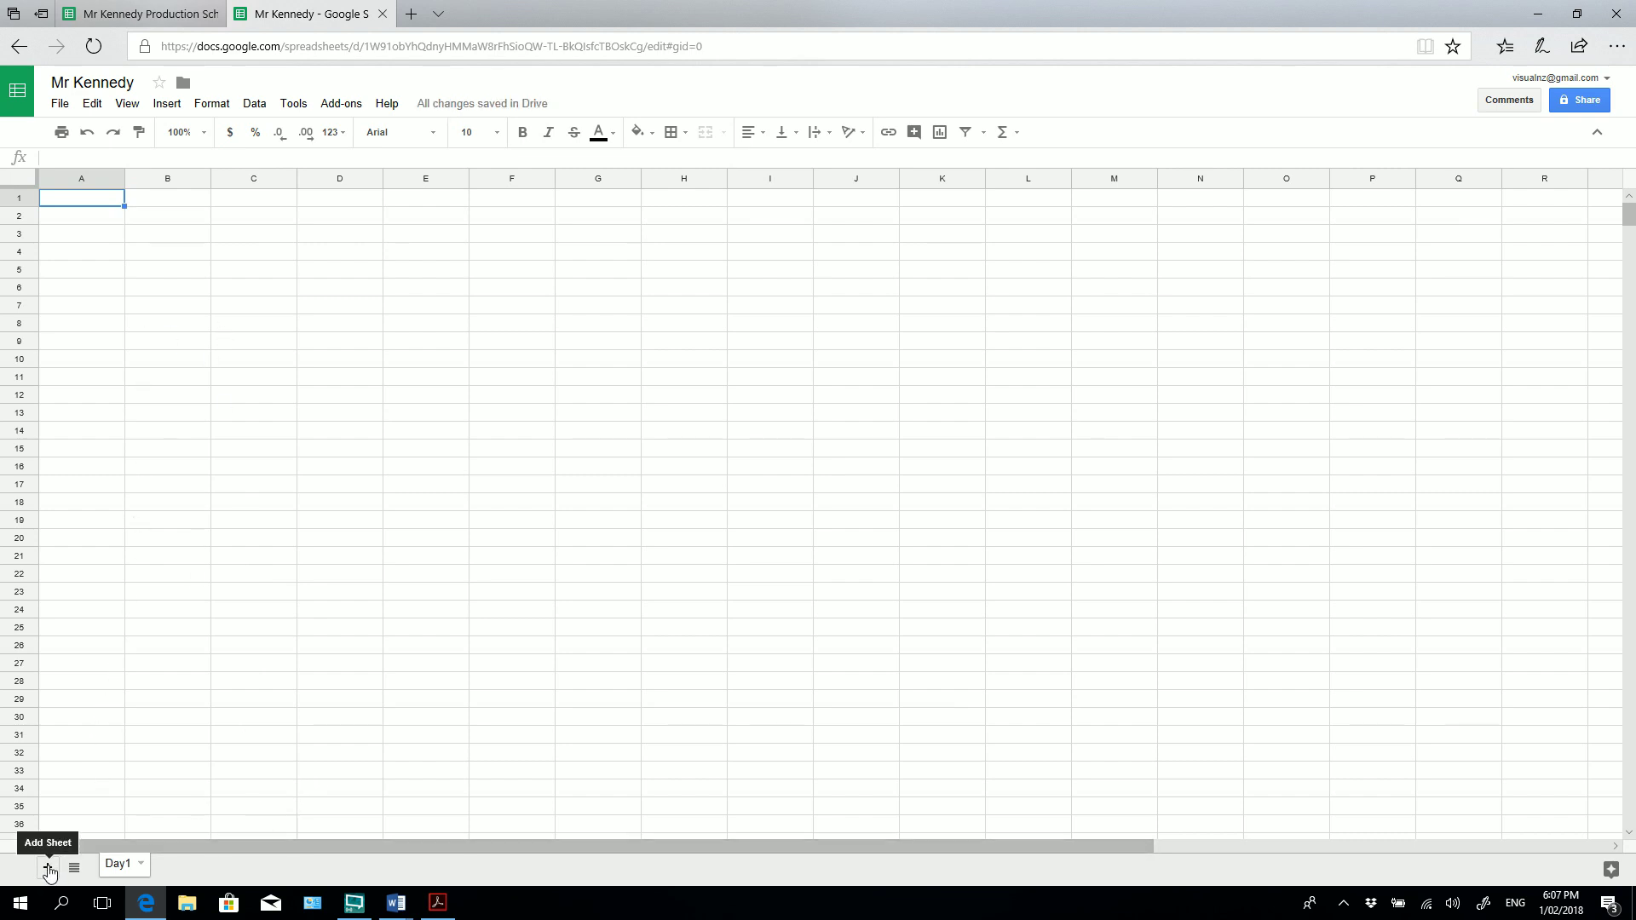
Add a second sheet and rename it Day2.
{"action": "left_click", "coordinate": [48, 869]}
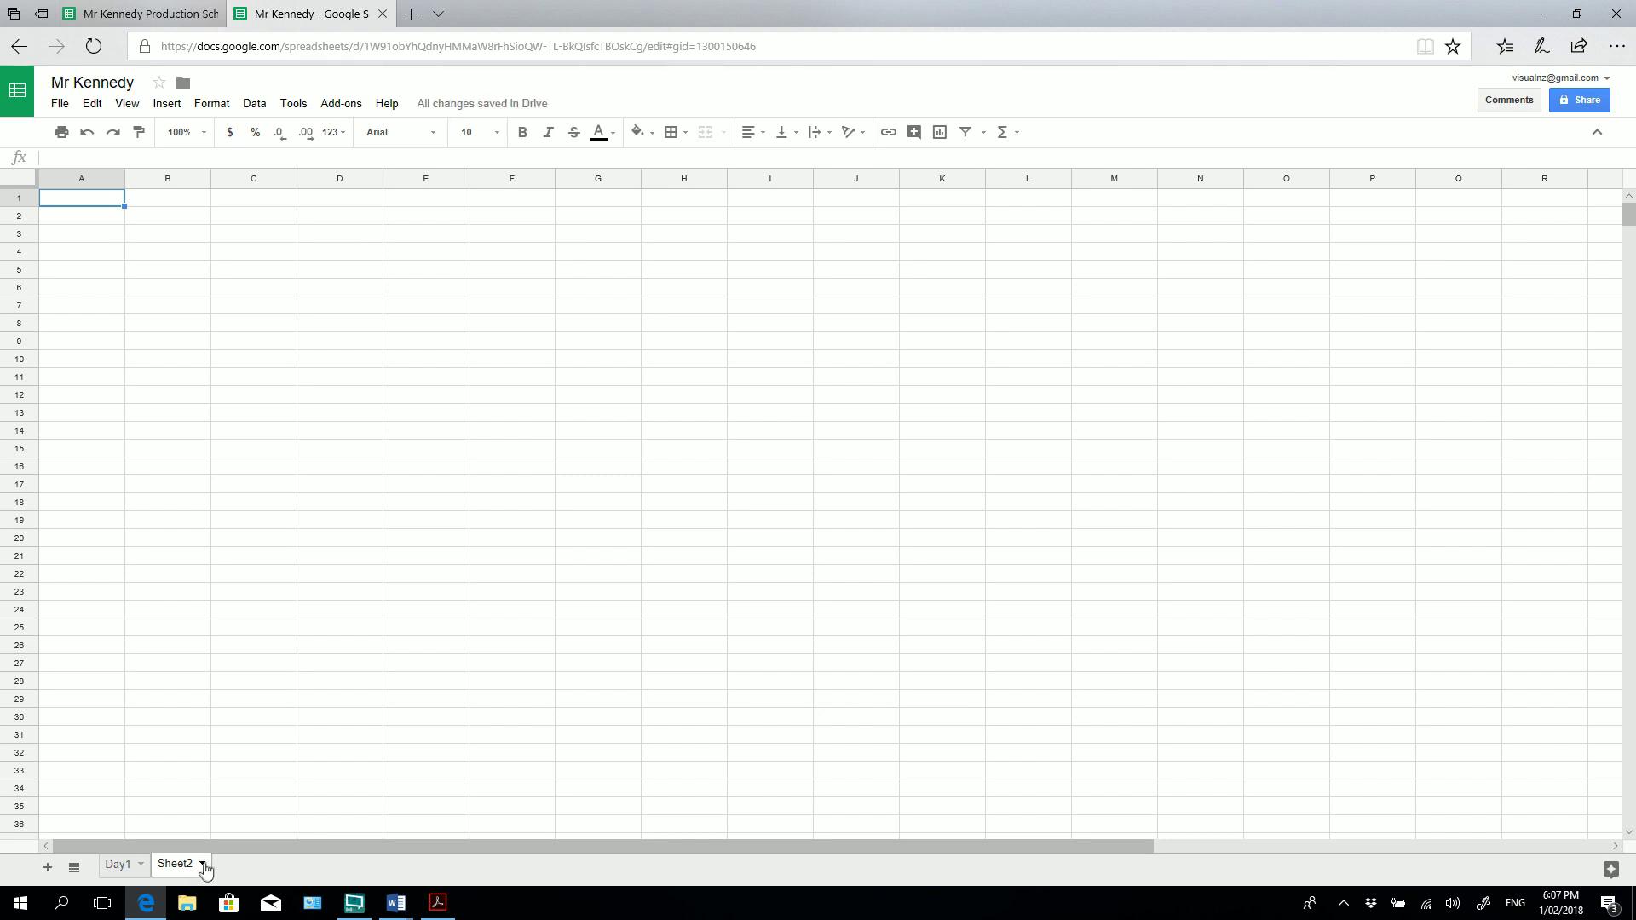
{"action": "left_click", "coordinate": [203, 865]}
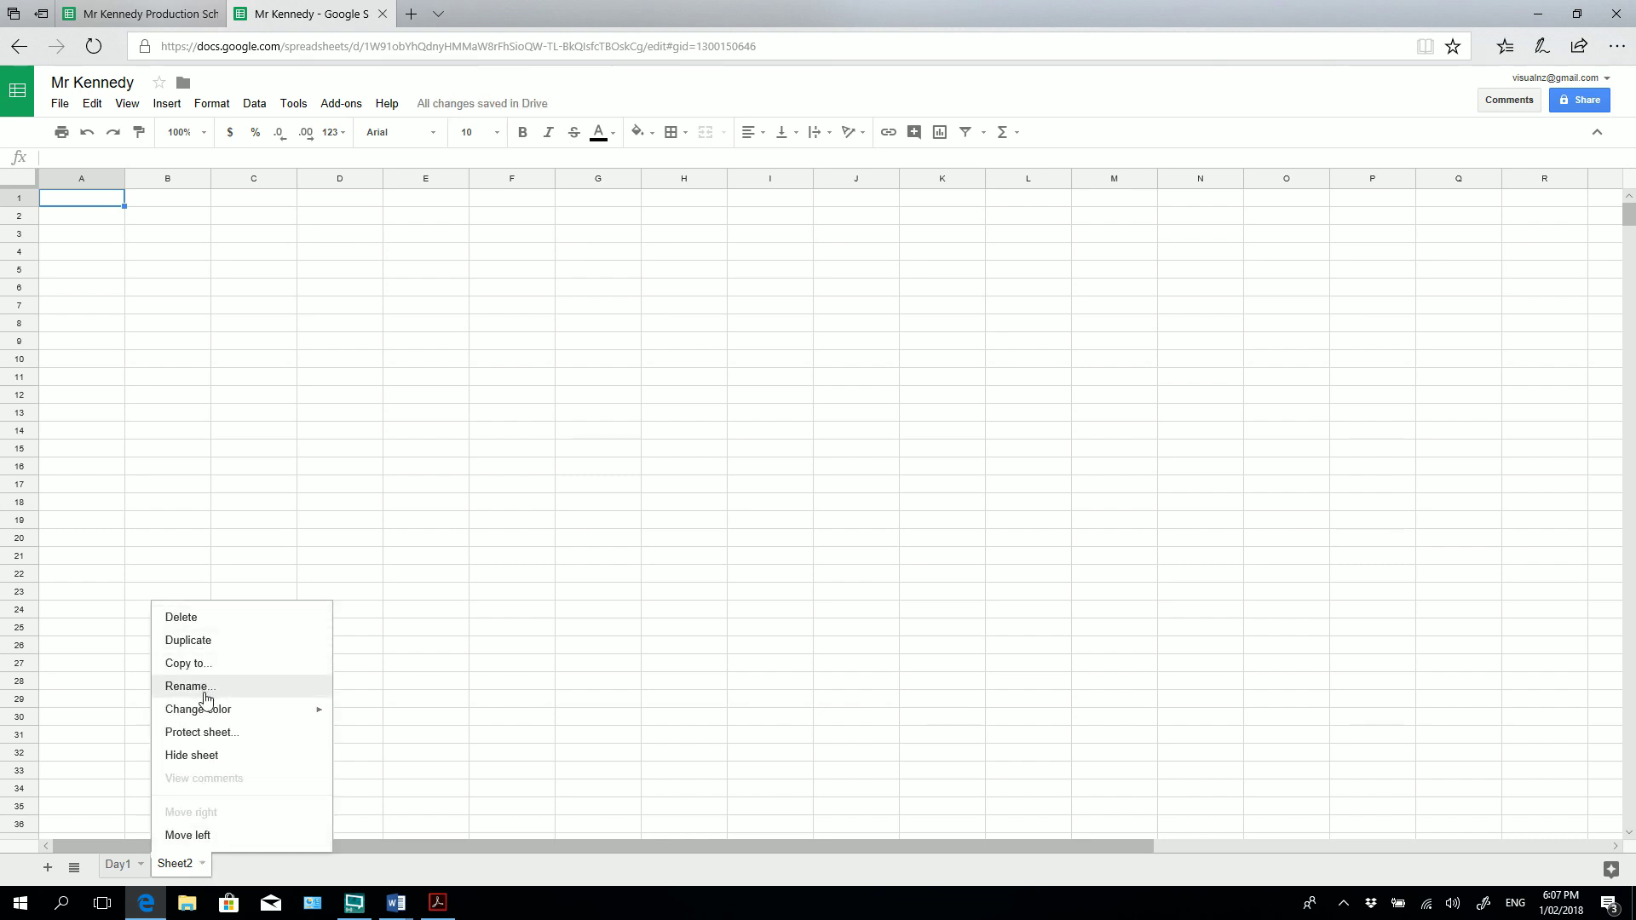
{"action": "left_click", "coordinate": [207, 695]}
{"action": "type", "text": "Day2"}
{"action": "key", "text": "BackSpace"}
{"action": "key", "text": "BackSpace"}
{"action": "key", "text": "BackSpace"}
{"action": "key", "text": "BackSpace"}
{"action": "key", "text": "BackSpace"}
{"action": "type", "text": "Day2"}
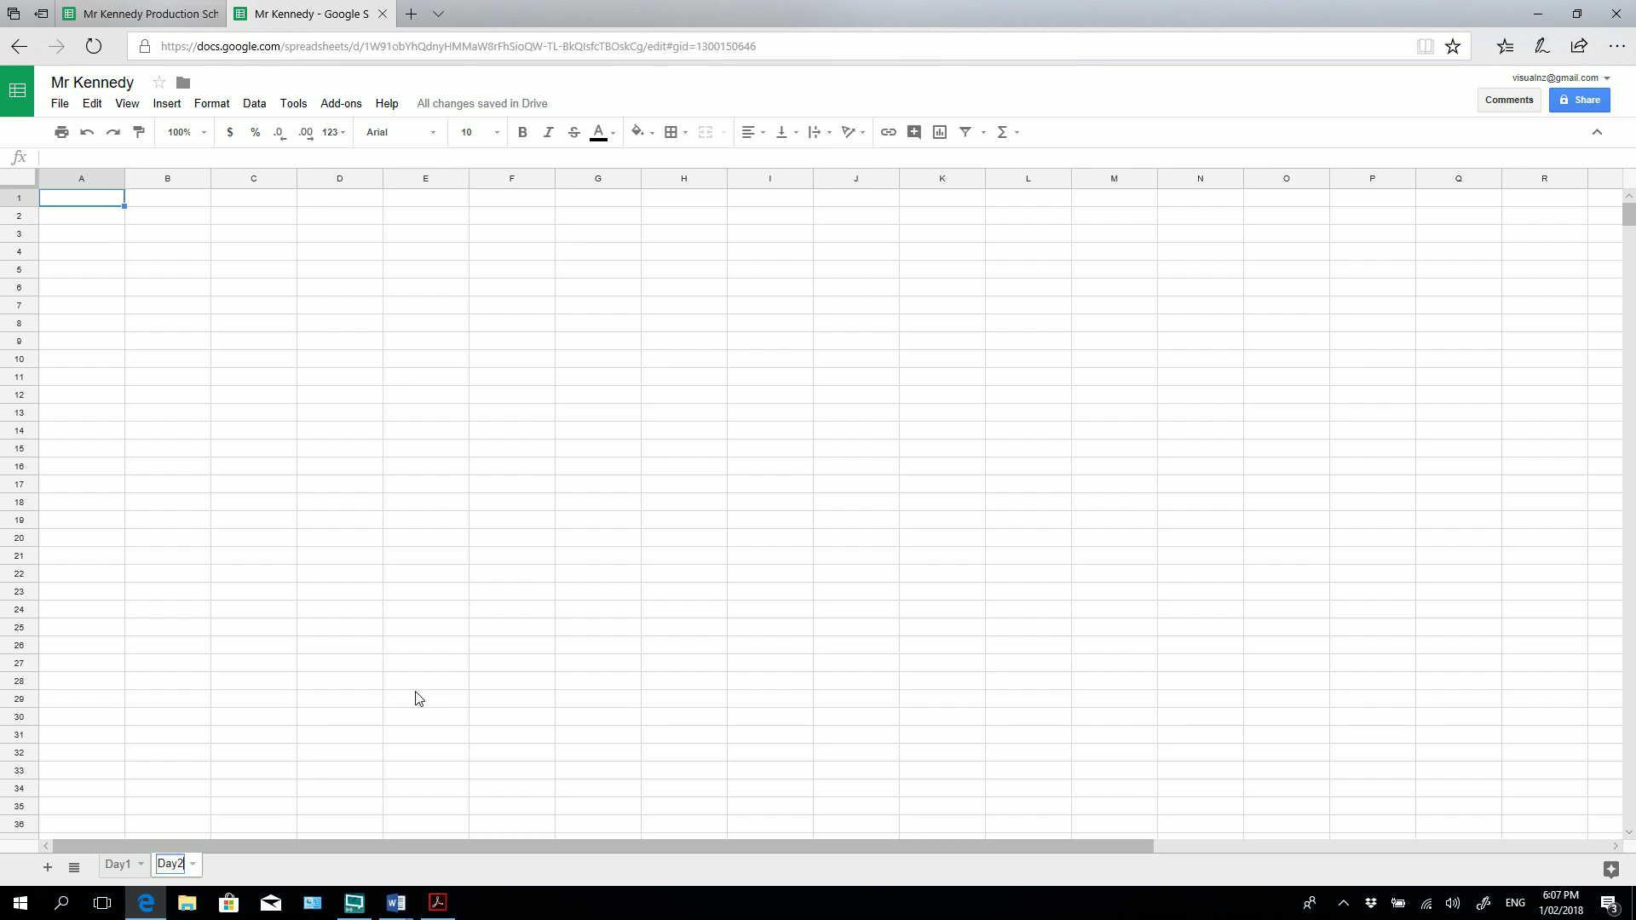
{"action": "left_click", "coordinate": [375, 648]}
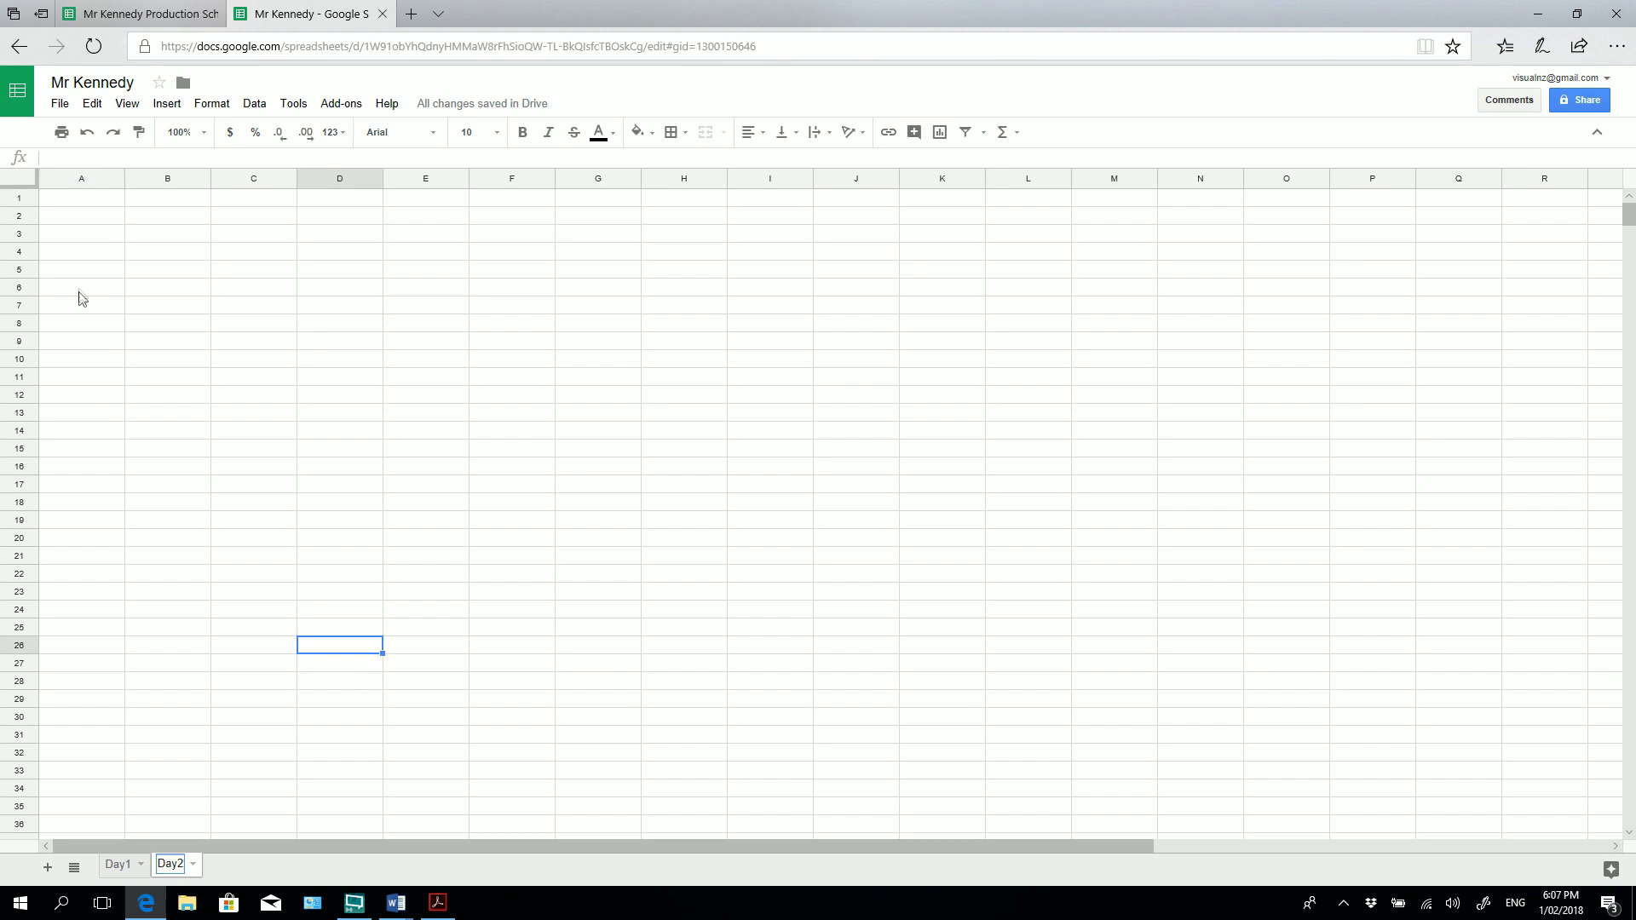
{"action": "left_click", "coordinate": [95, 203]}
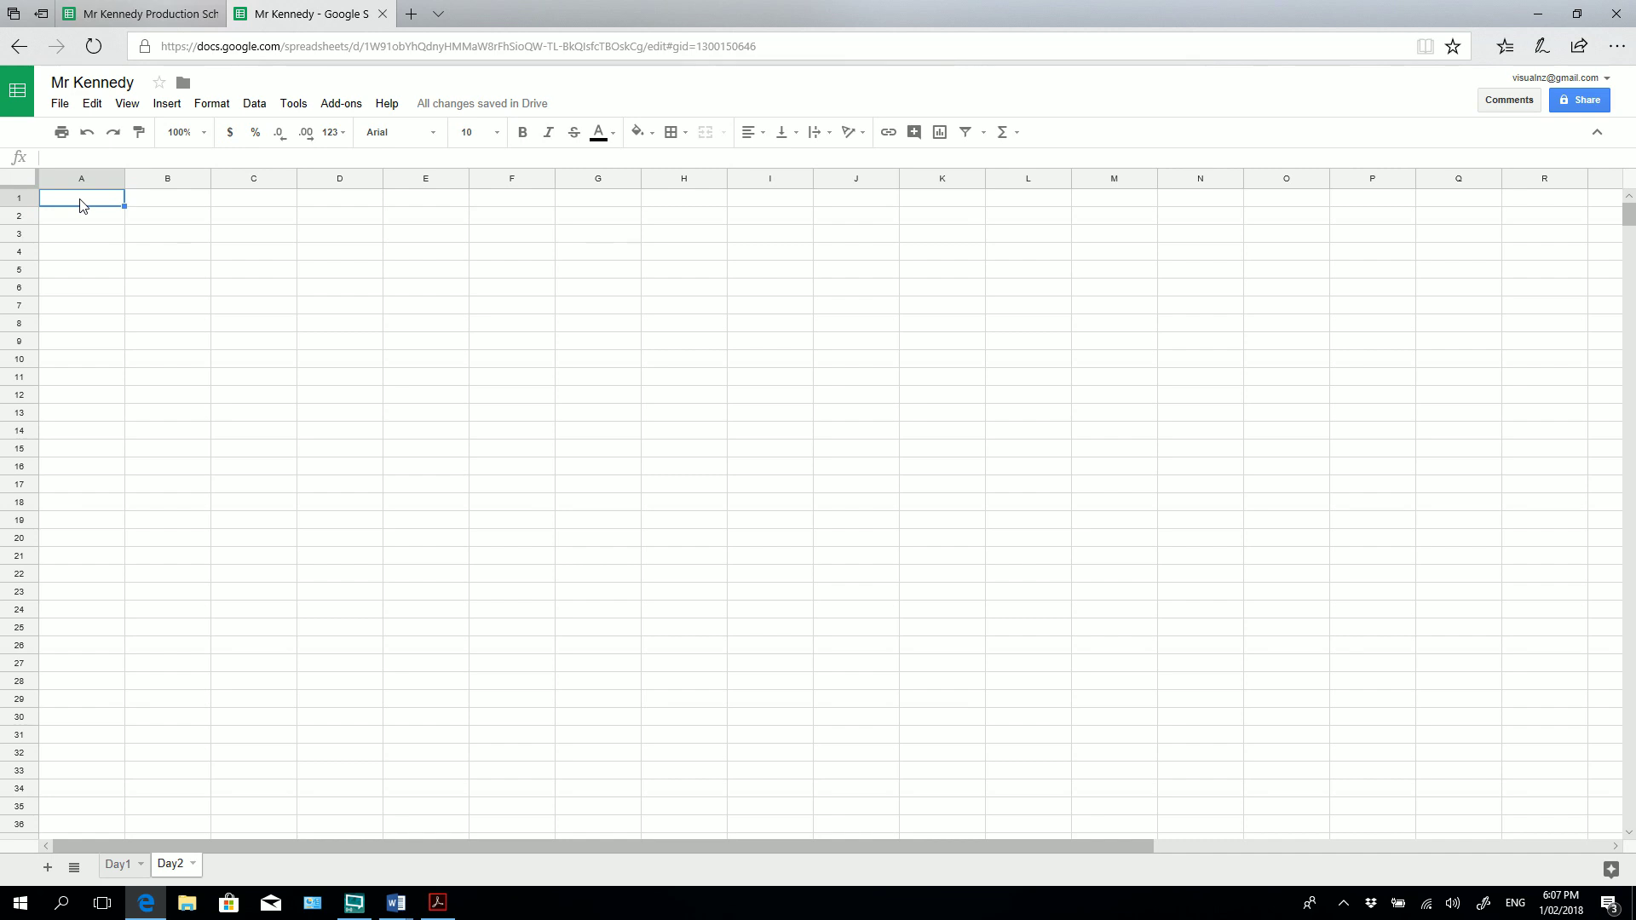
Enter DATE:, TIME:, SCENE:, CHARACTERS:, LOCATION: and DESCRIPTION: across cells A1 to F1 of Day2.
{"action": "type", "text": "DATE:"}
{"action": "left_click", "coordinate": [157, 199]}
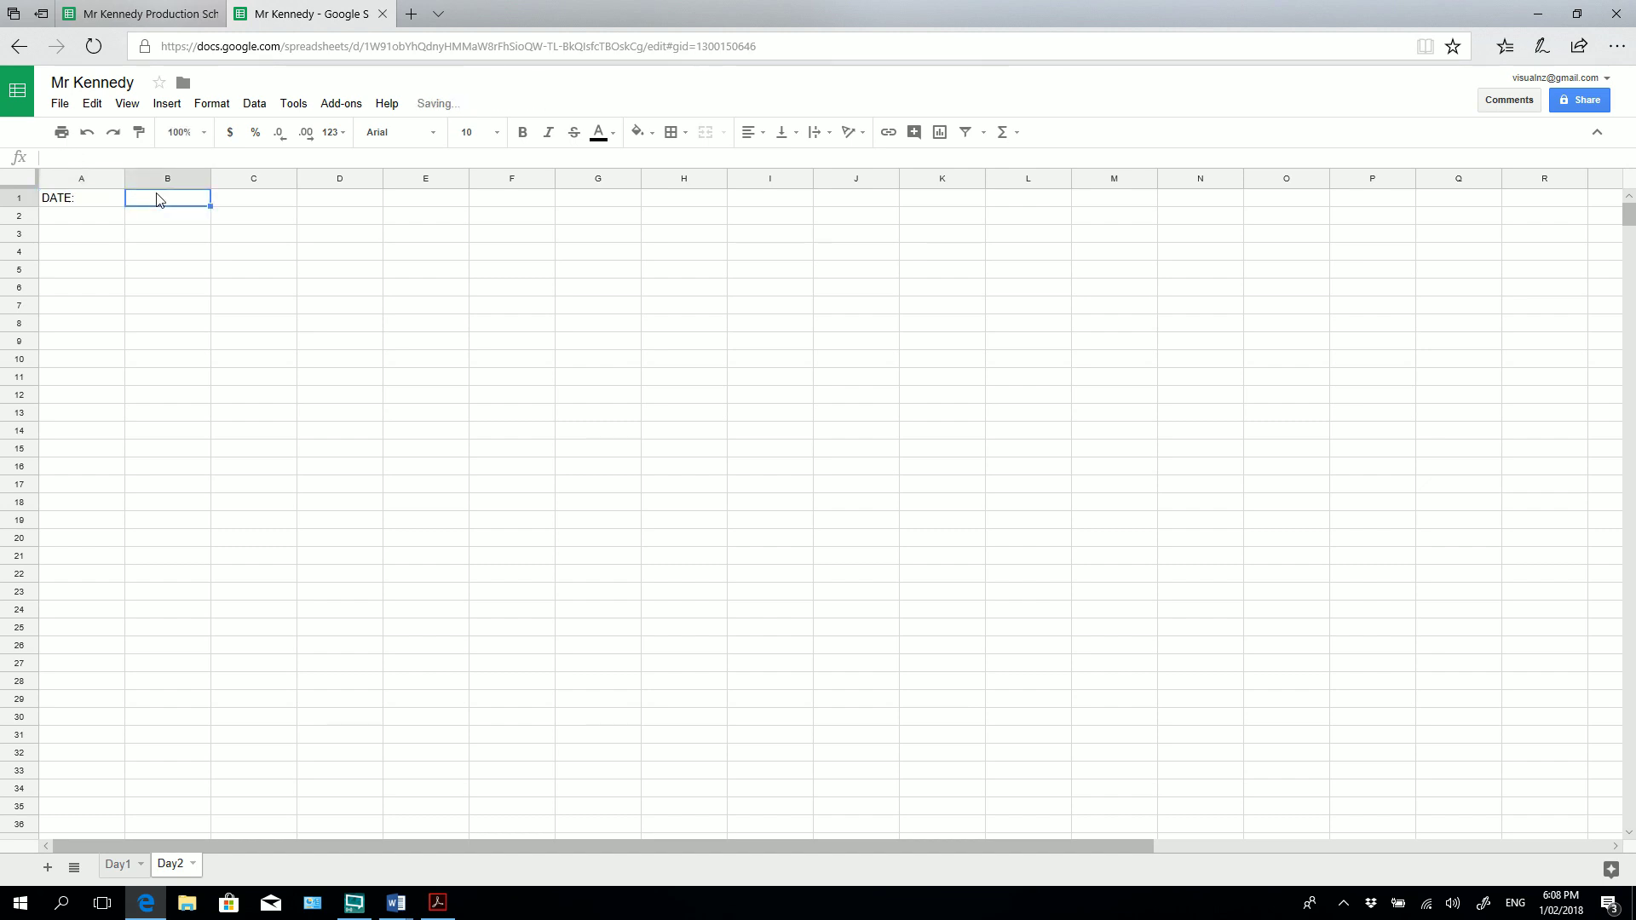
{"action": "type", "text": "TIME:"}
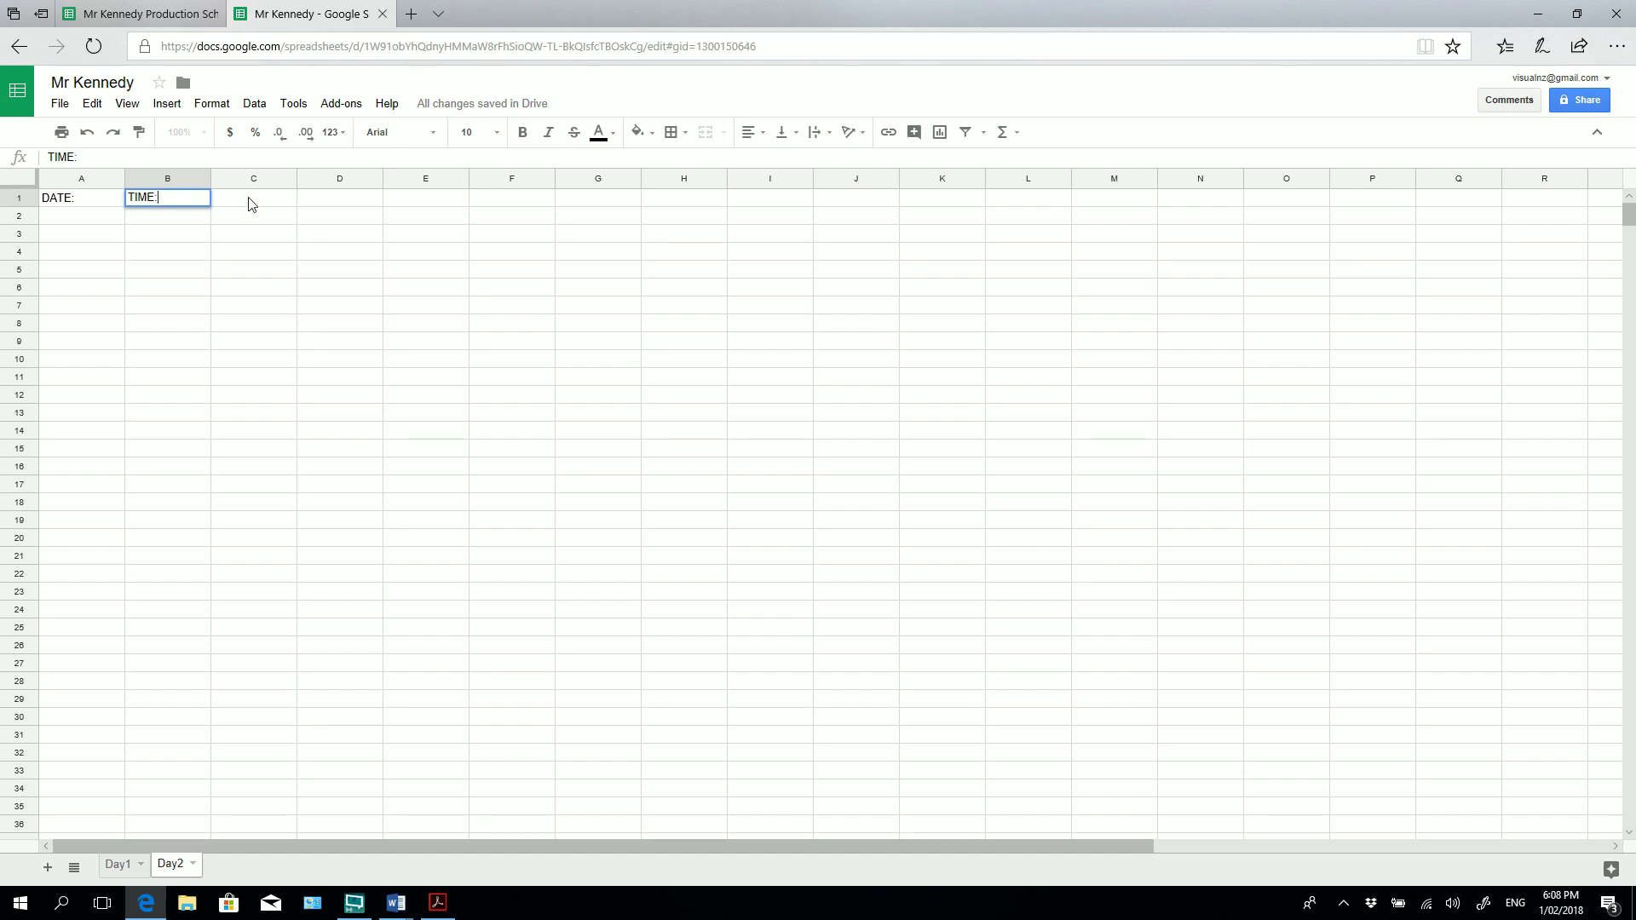
{"action": "left_click", "coordinate": [250, 202]}
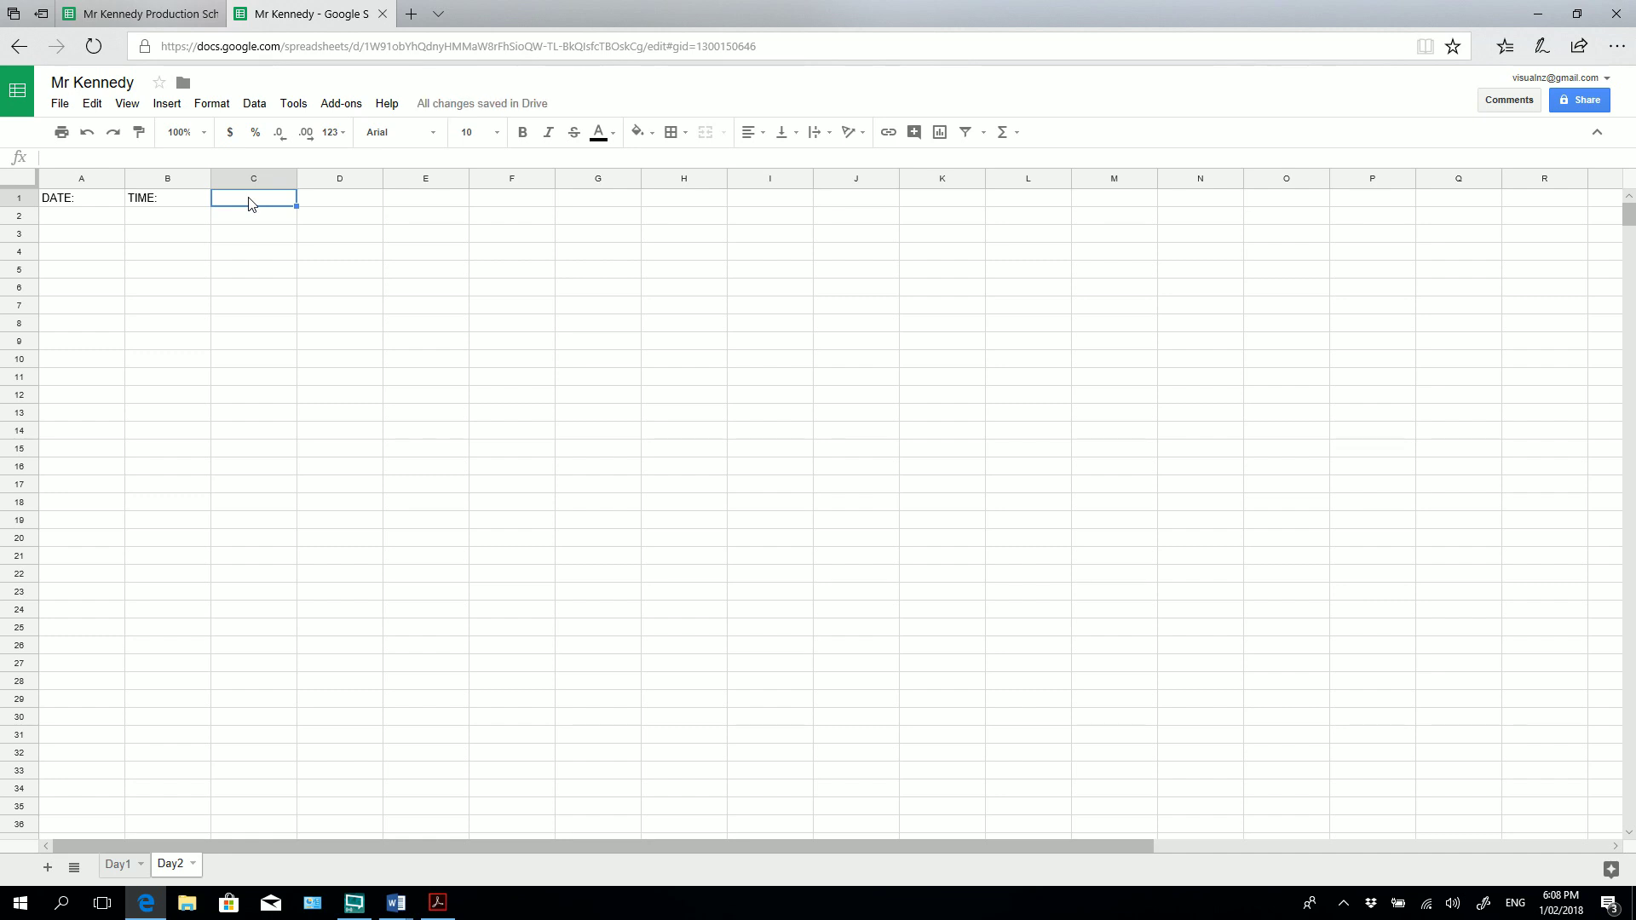
{"action": "type", "text": "SCENE:"}
{"action": "left_click", "coordinate": [322, 198]}
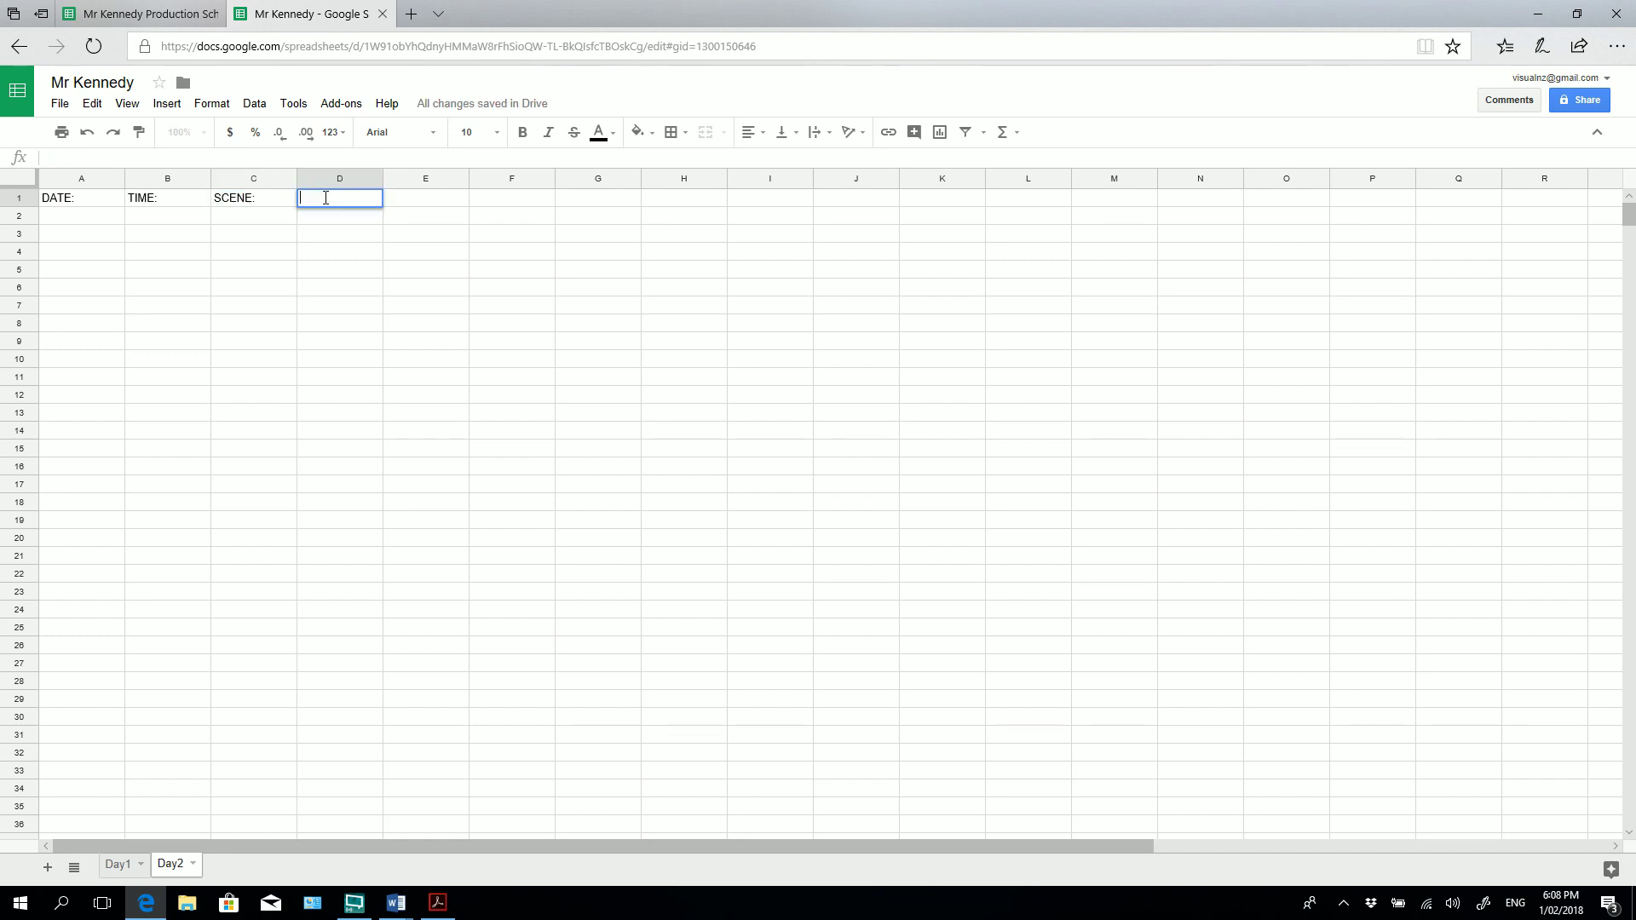
{"action": "type", "text": "CHARACTERS:"}
{"action": "left_click", "coordinate": [441, 200]}
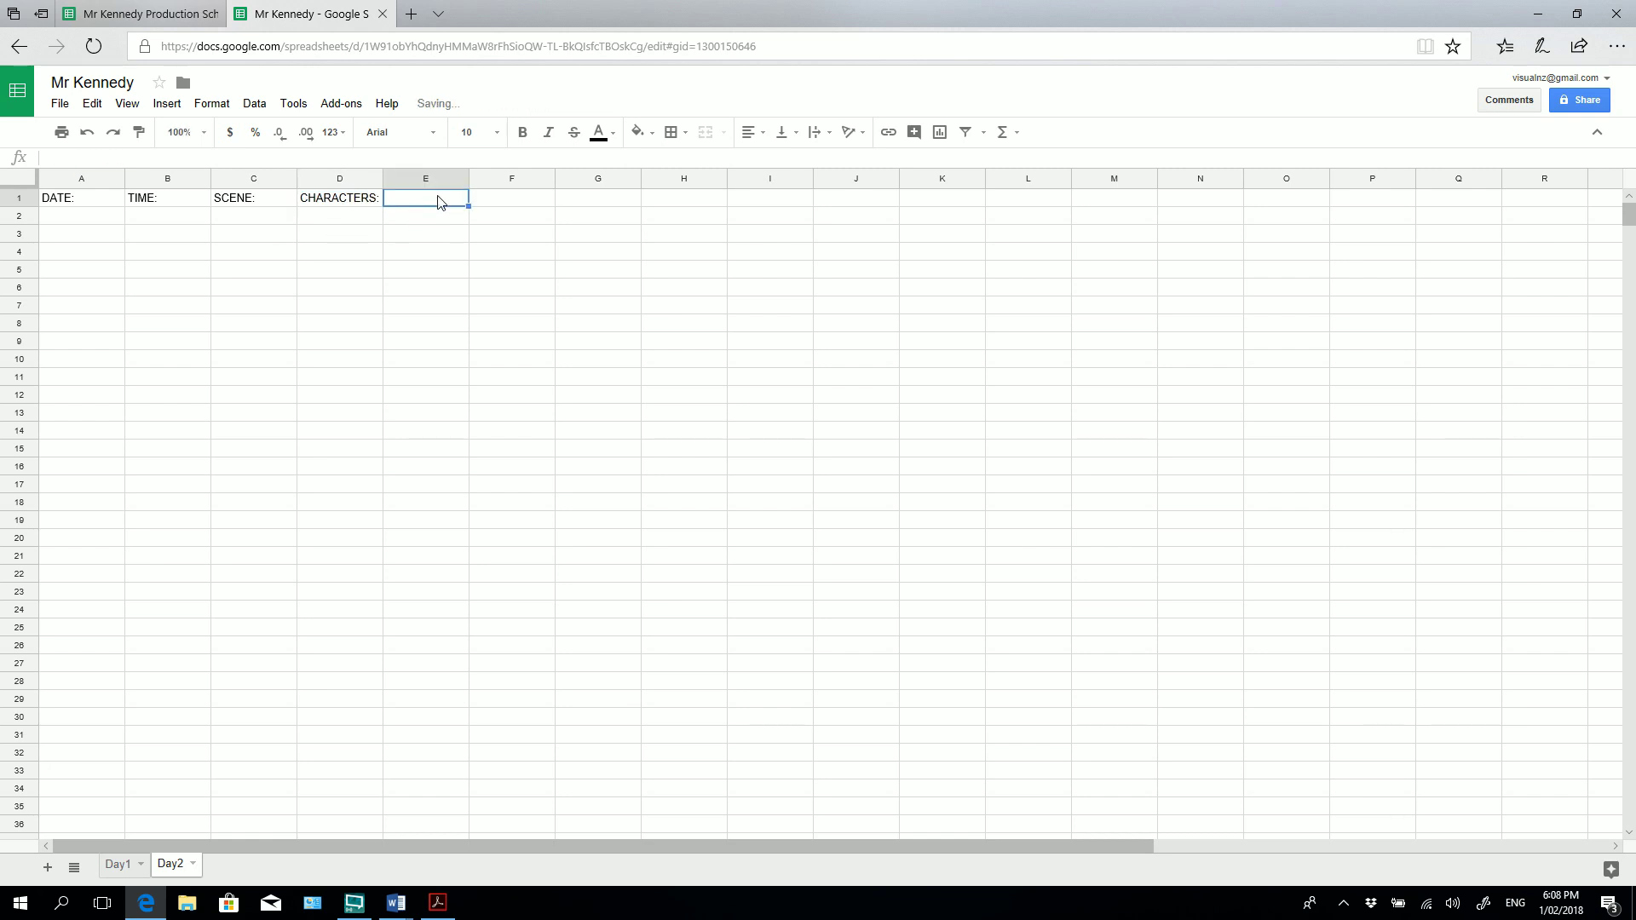
{"action": "type", "text": "LOCATION:"}
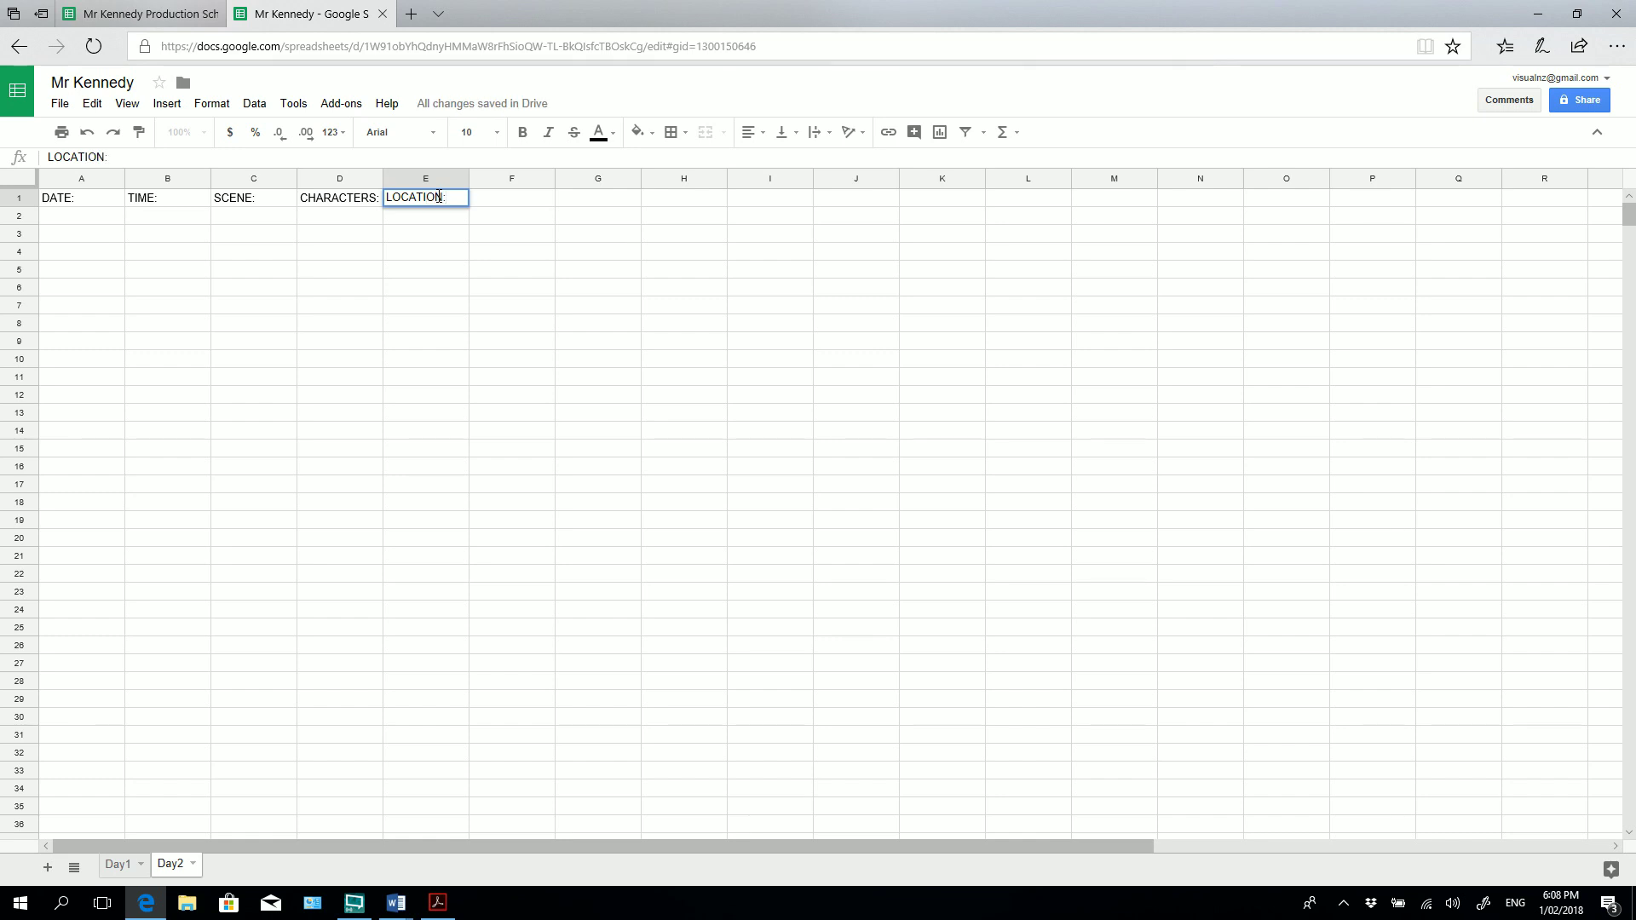
{"action": "left_click", "coordinate": [492, 201]}
{"action": "double_click", "coordinate": [491, 201]}
{"action": "type", "text": "DESCRIPTIO"}
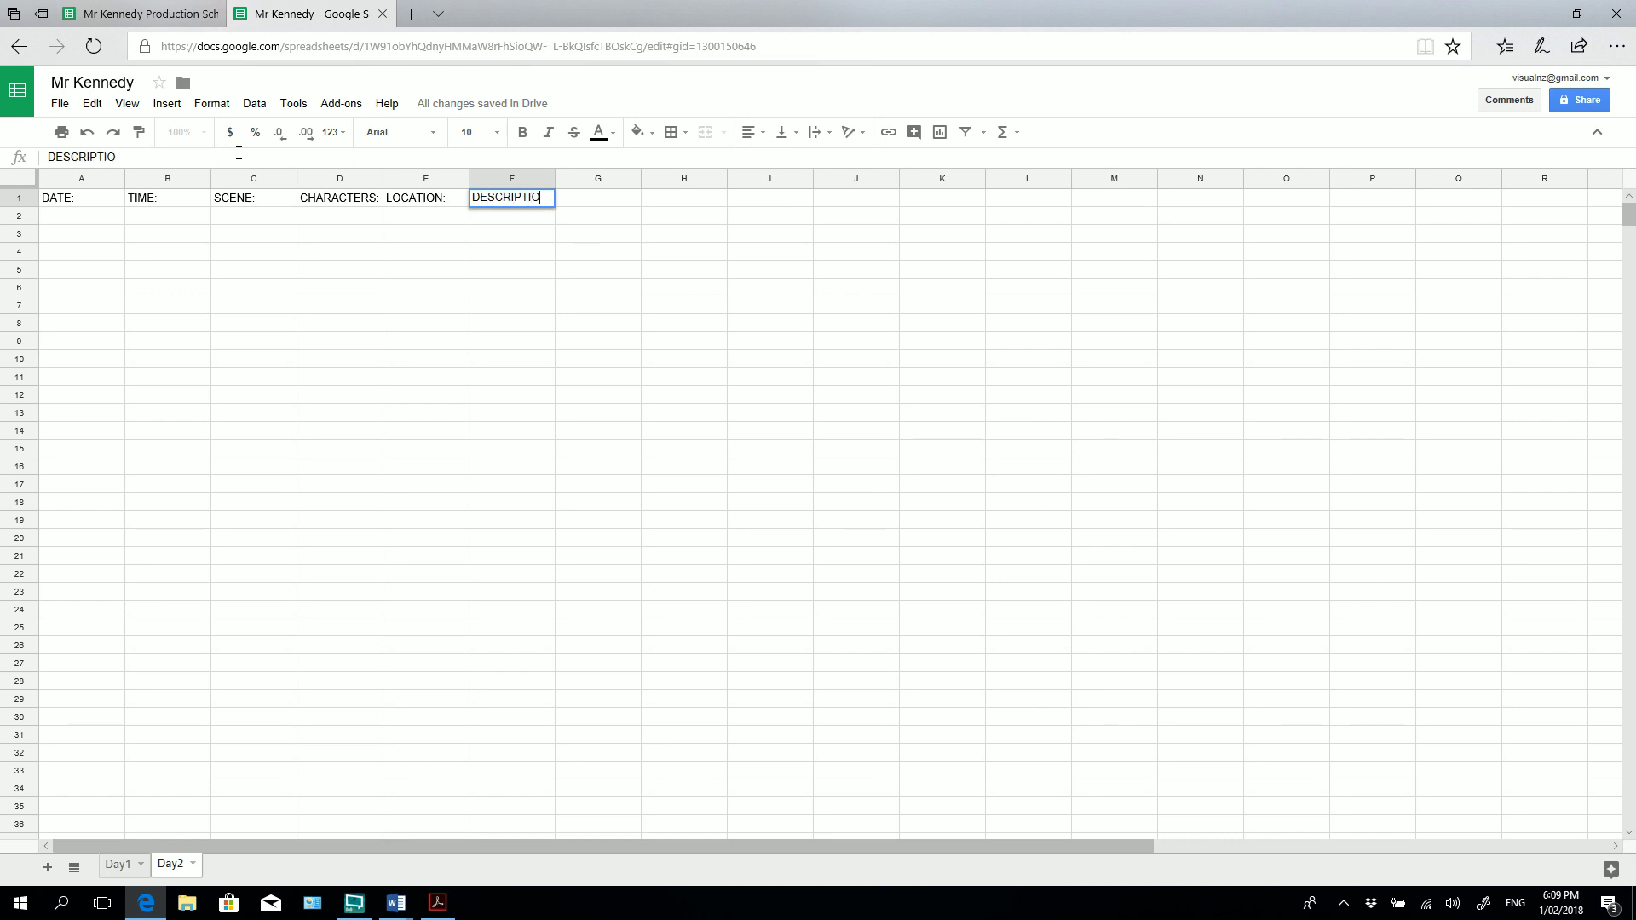
{"action": "type", "text": "N:"}
Add the PROPS: and COSTUME: headers in G1 and H1.
{"action": "key", "text": "Tab"}
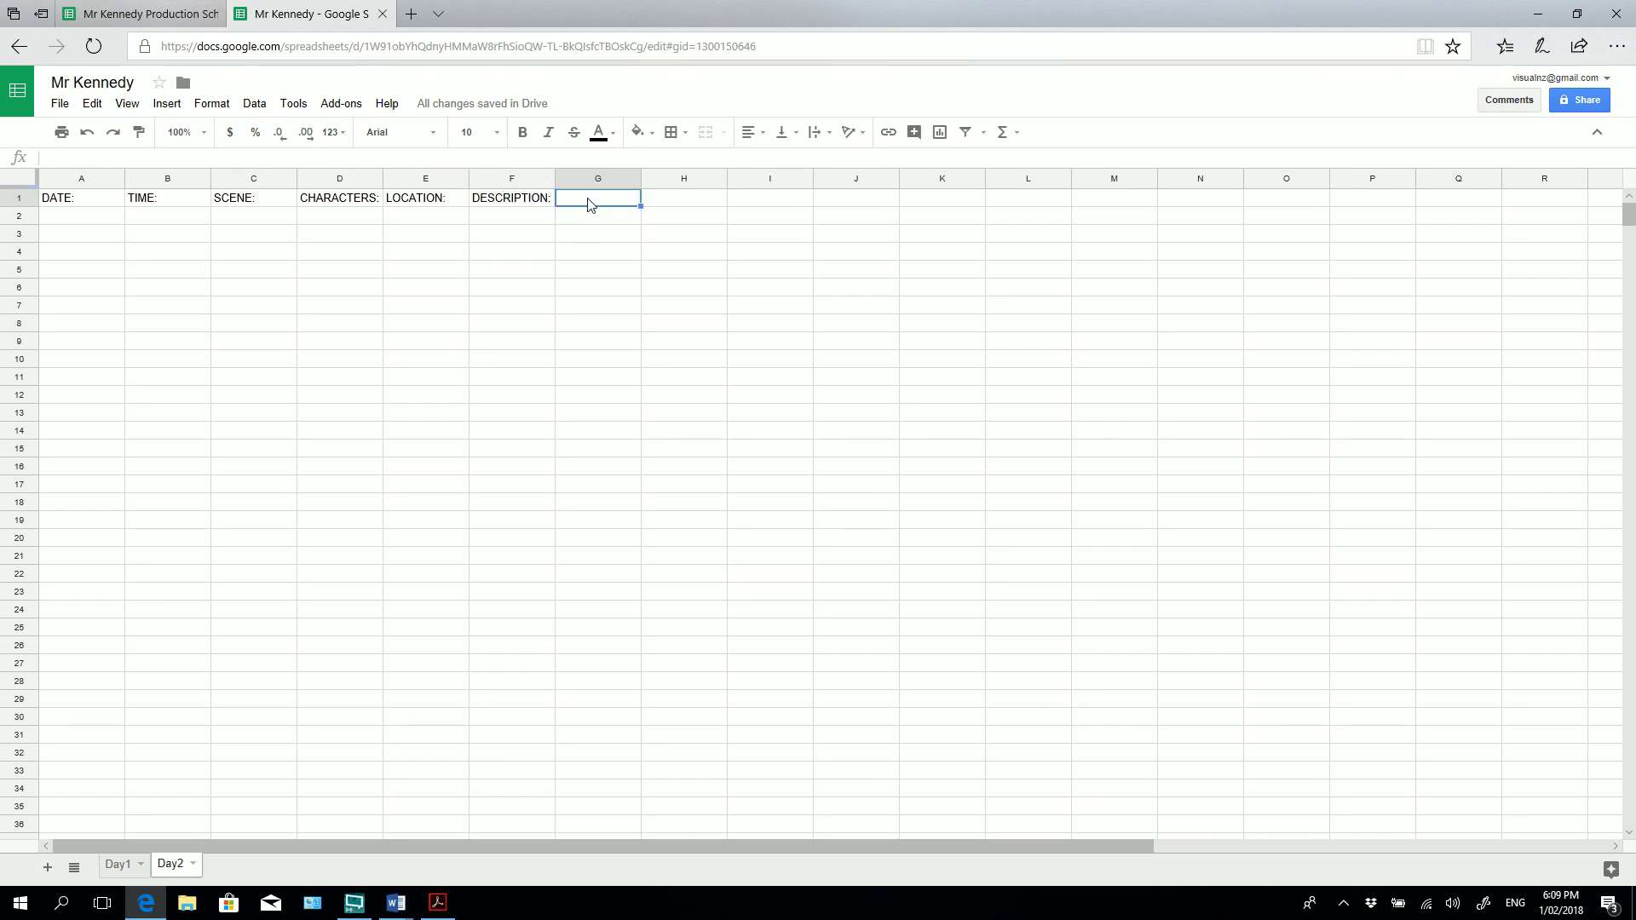
{"action": "double_click", "coordinate": [588, 201]}
{"action": "type", "text": "PROPS:"}
{"action": "left_click", "coordinate": [702, 198]}
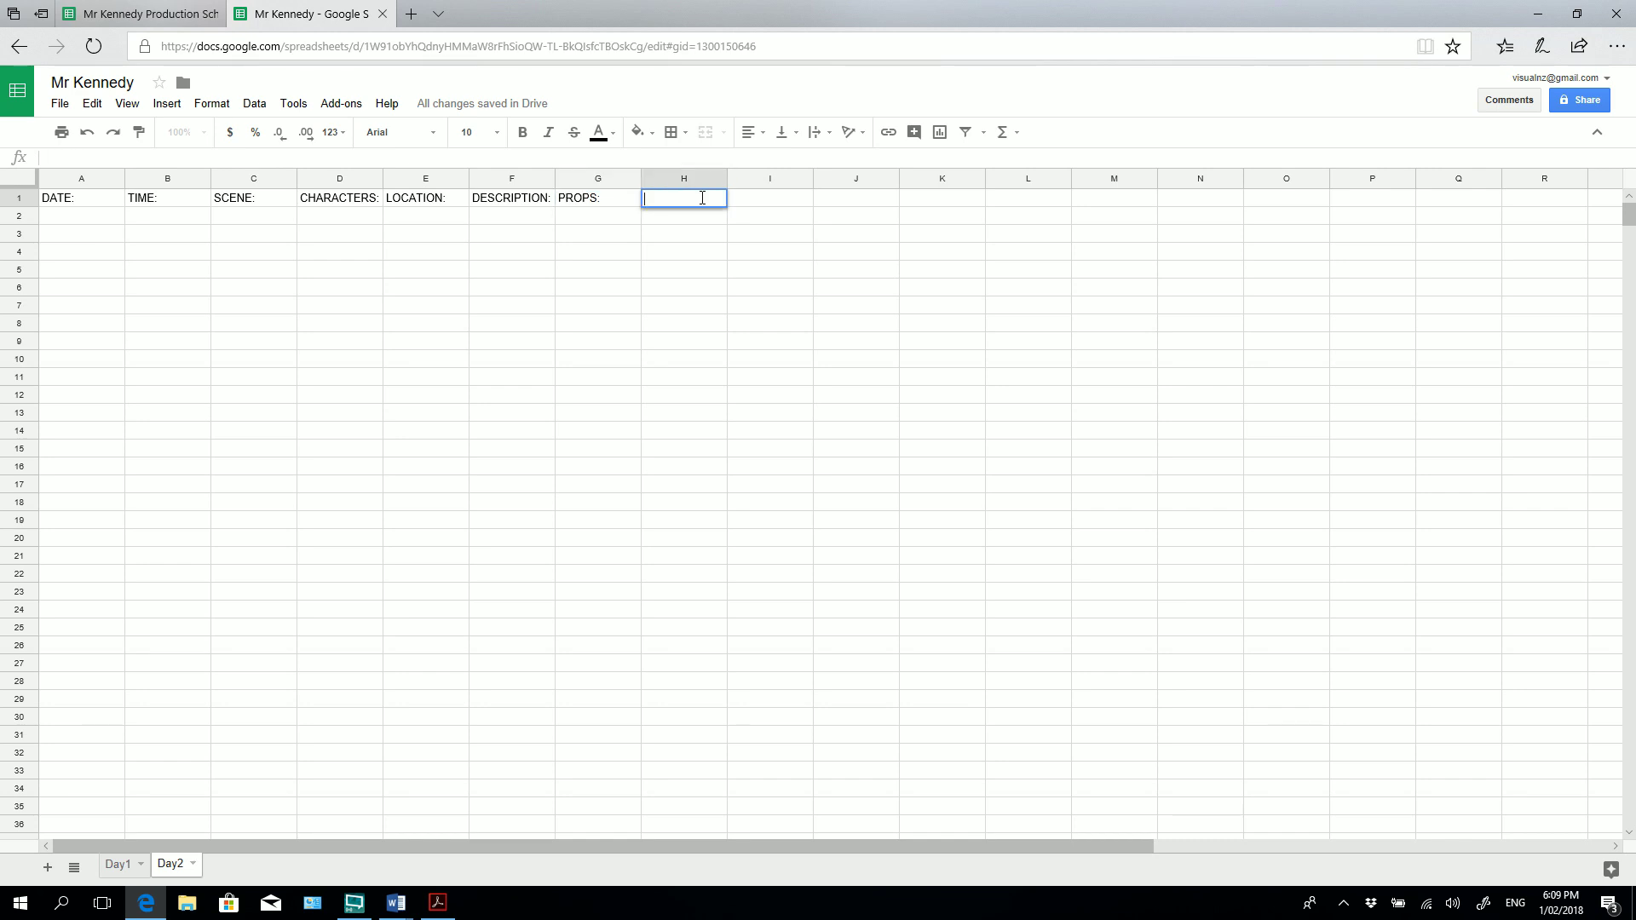
{"action": "type", "text": "COSTUME:"}
{"action": "double_click", "coordinate": [774, 200]}
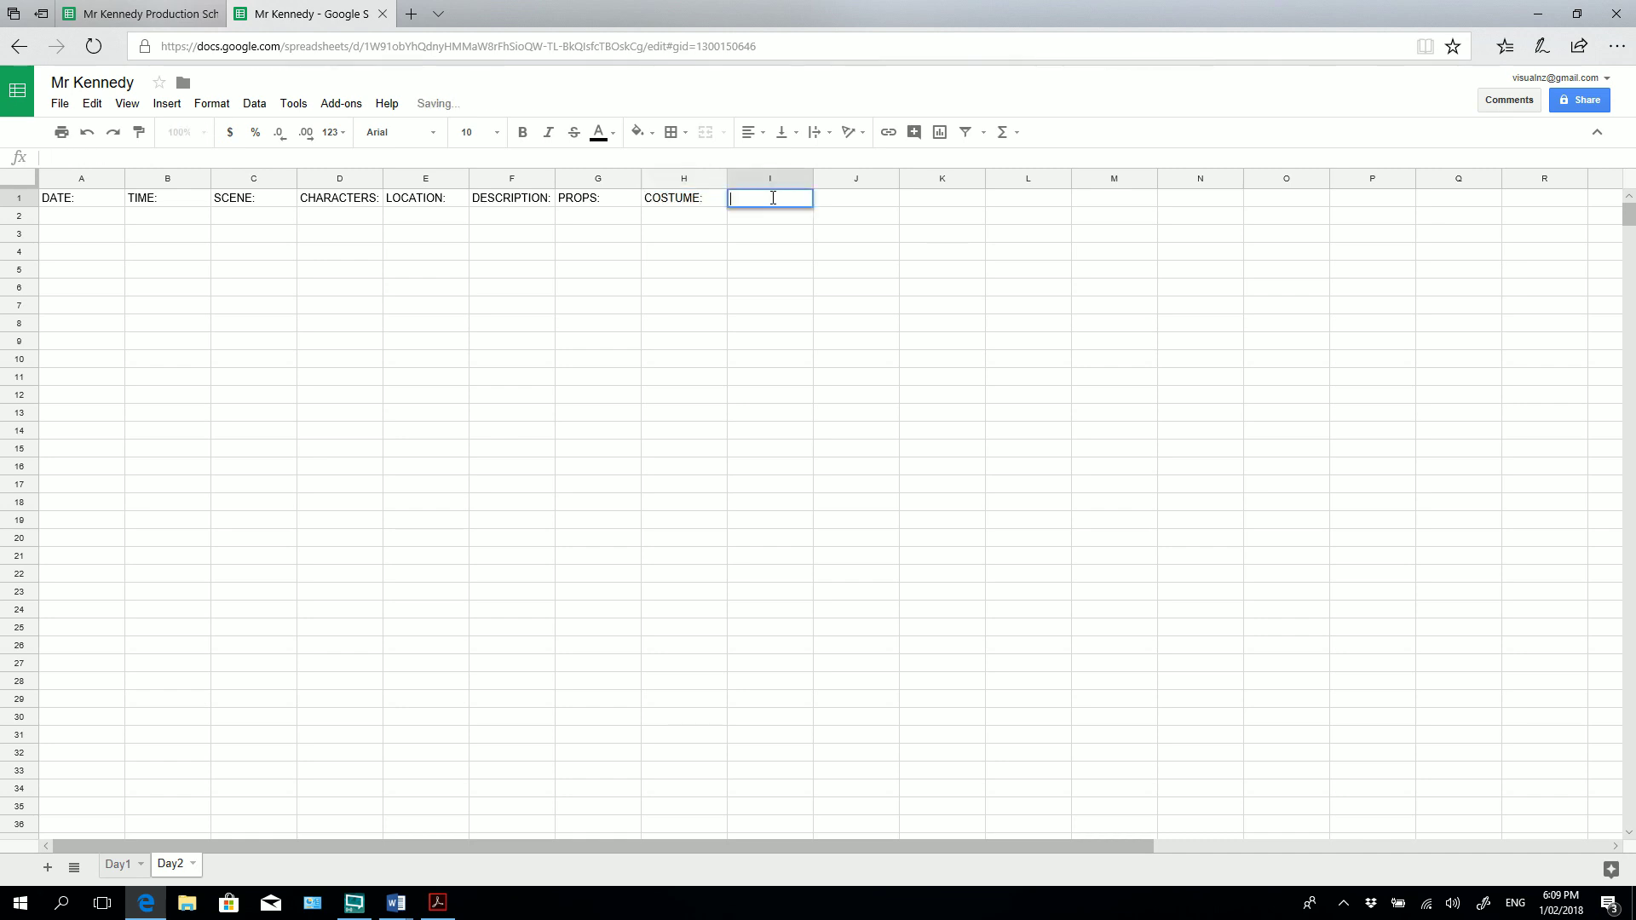
Add the NOTES:, ADDRESS: and EQUIPMENT: headers in I1, J1 and K1.
{"action": "type", "text": "NOTES:"}
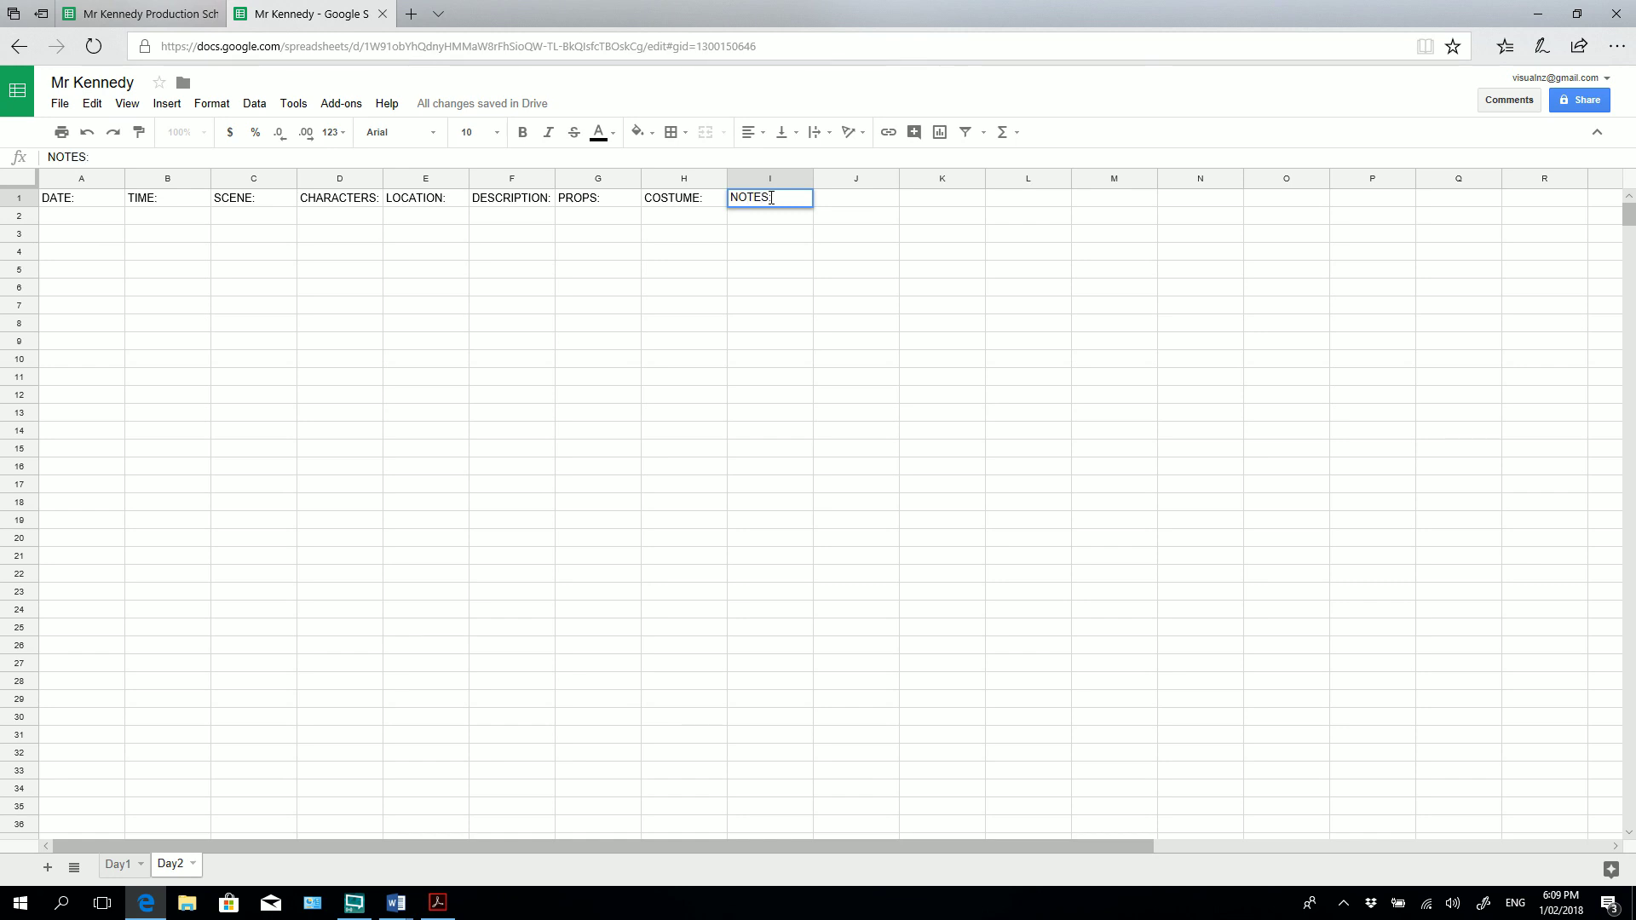
{"action": "left_click", "coordinate": [846, 201]}
{"action": "double_click", "coordinate": [847, 201]}
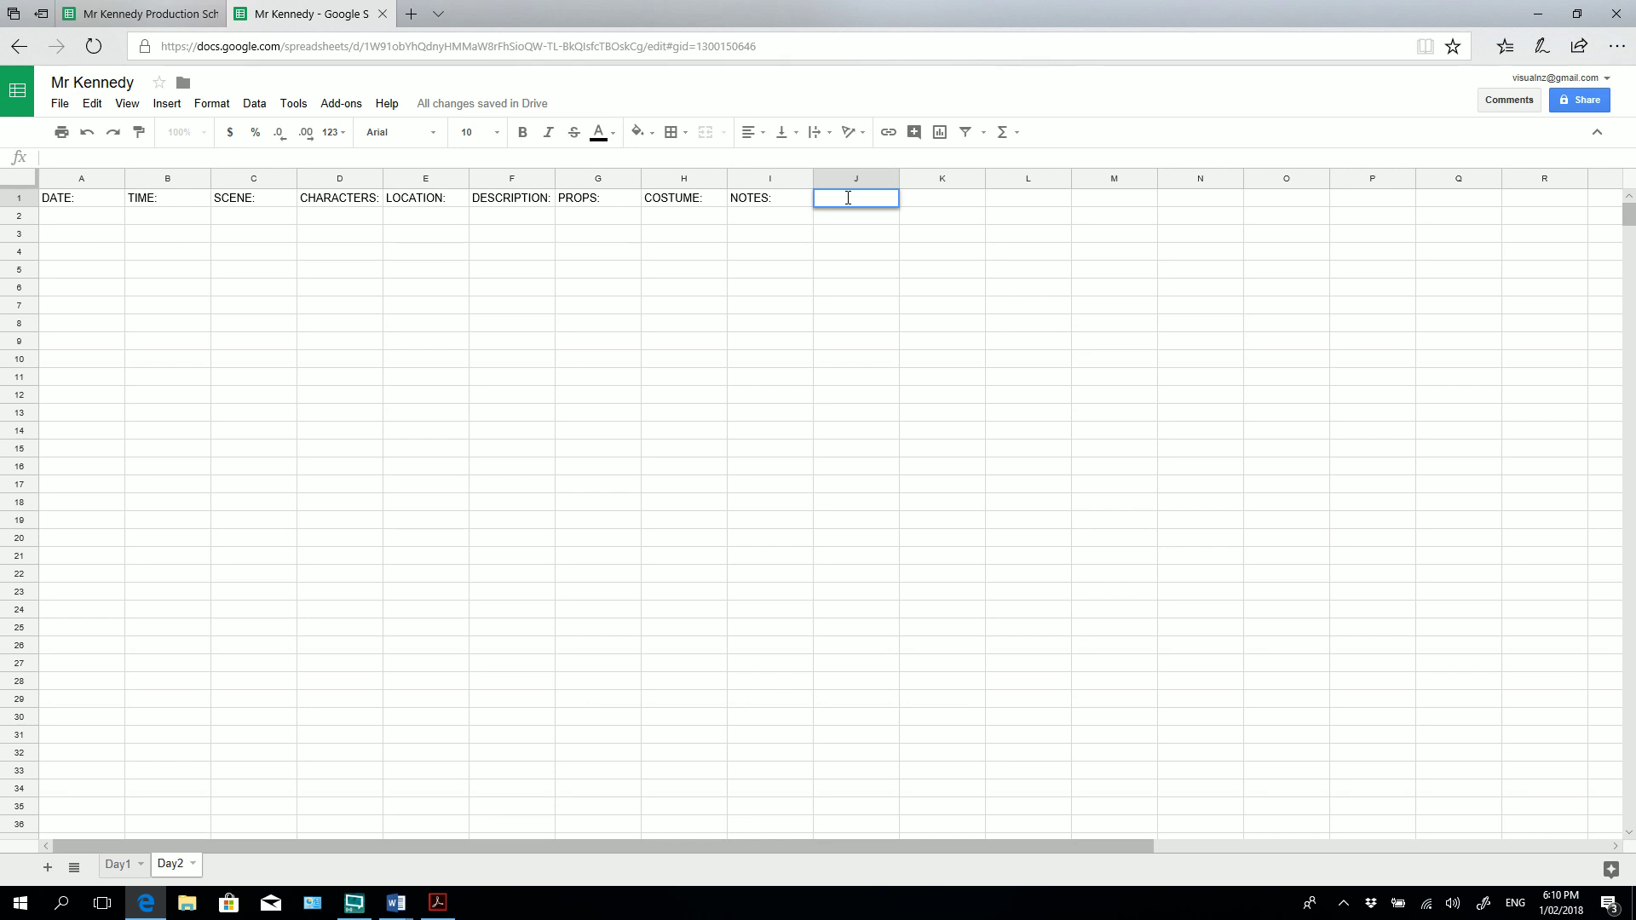
{"action": "type", "text": "ADDRESS:"}
{"action": "left_click", "coordinate": [931, 204]}
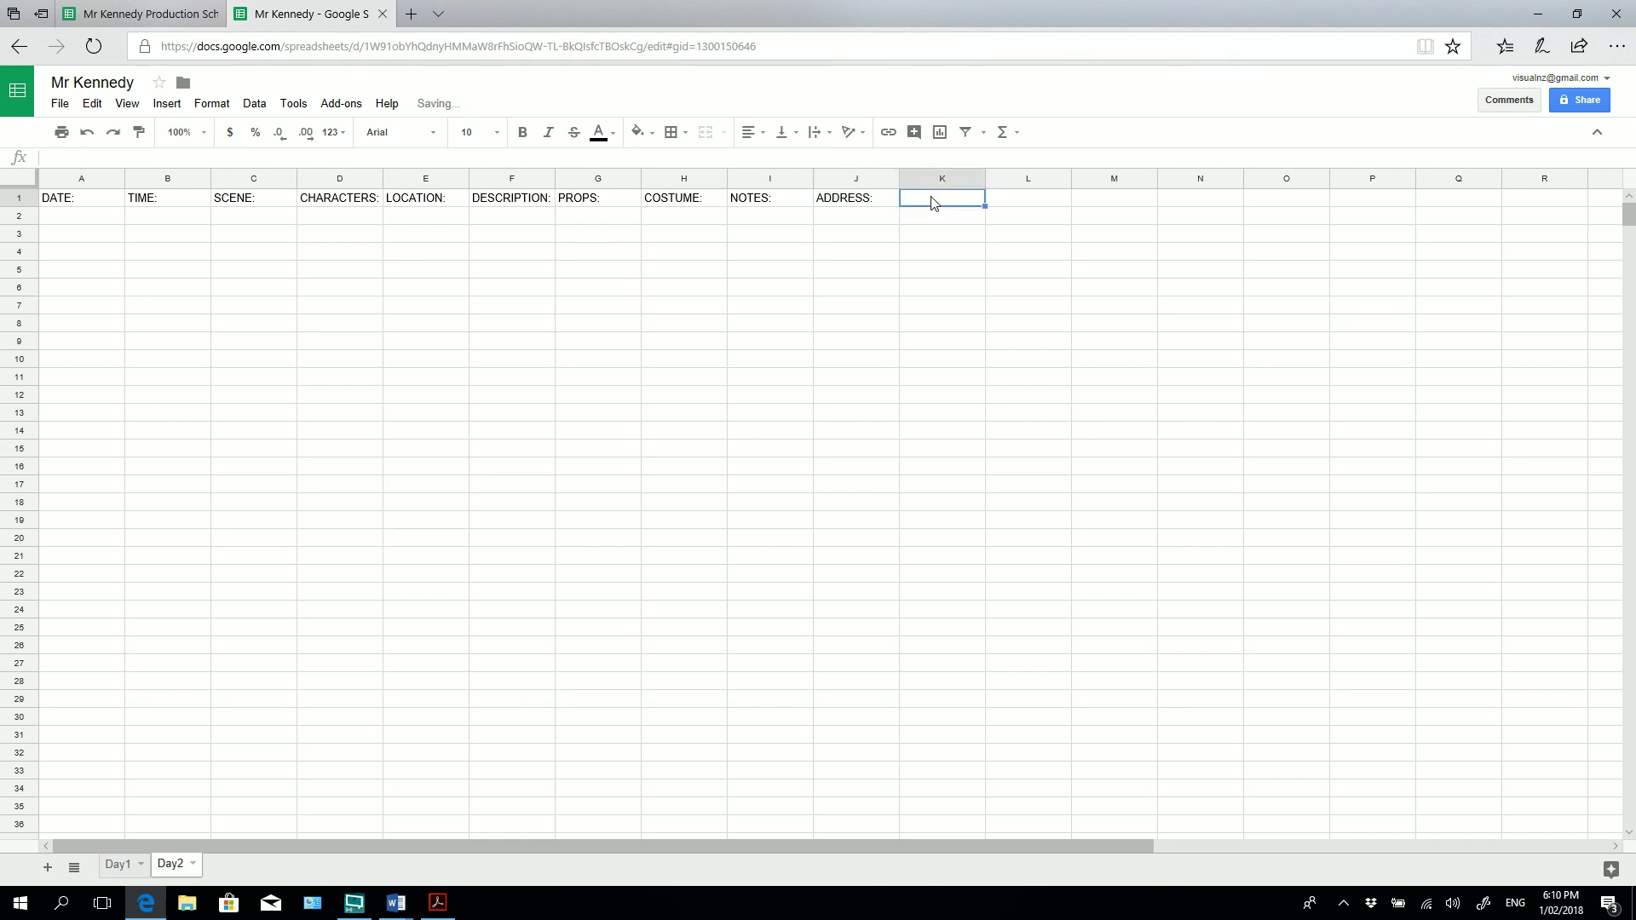
{"action": "double_click", "coordinate": [932, 197]}
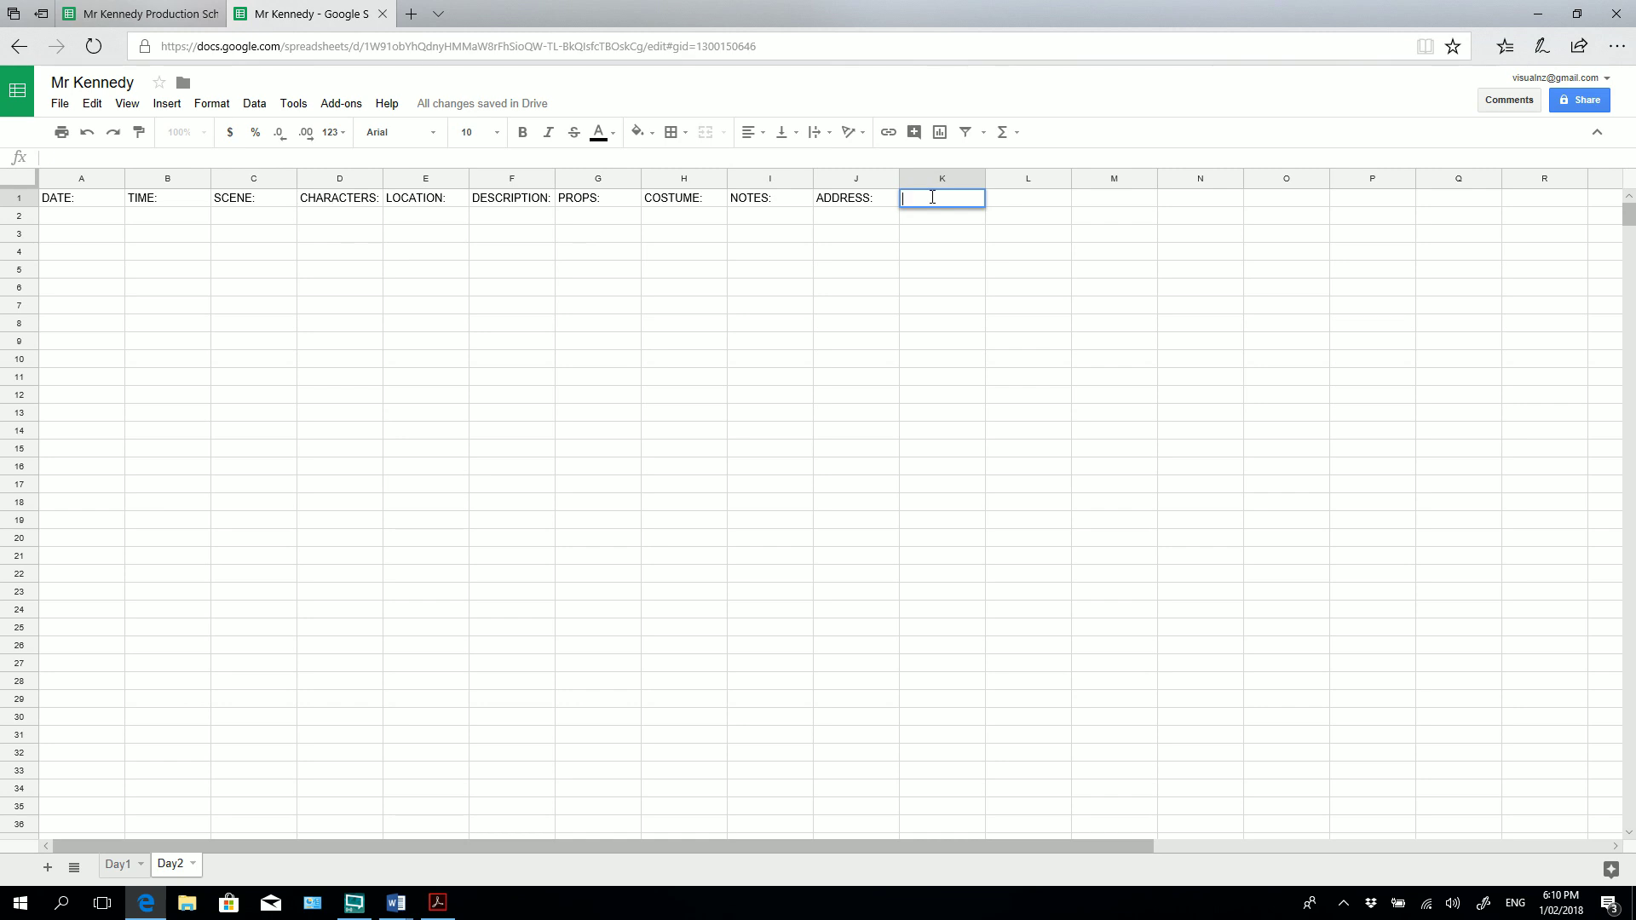
{"action": "type", "text": "EQUIPMENT:"}
{"action": "left_click", "coordinate": [959, 342]}
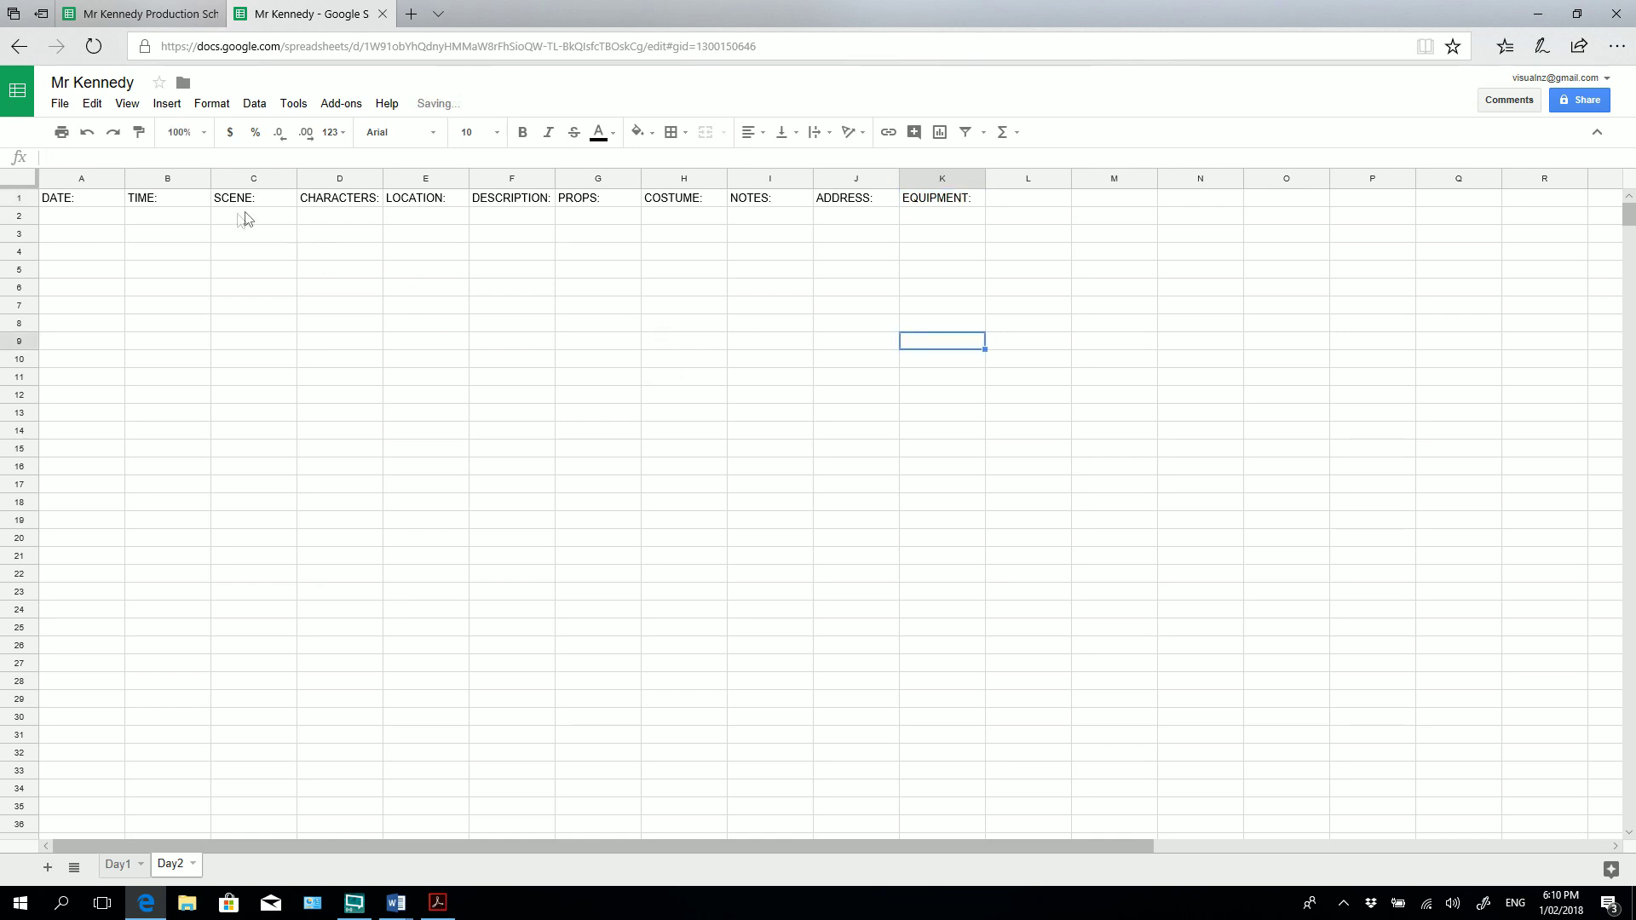
Copy Day2's header row A1:K1 and paste it into row 1 of Day1.
{"action": "key", "text": "Up"}
{"action": "key", "text": "Up"}
{"action": "key", "text": "Up"}
{"action": "key", "text": "Up"}
{"action": "key", "text": "Up"}
{"action": "key", "text": "Up"}
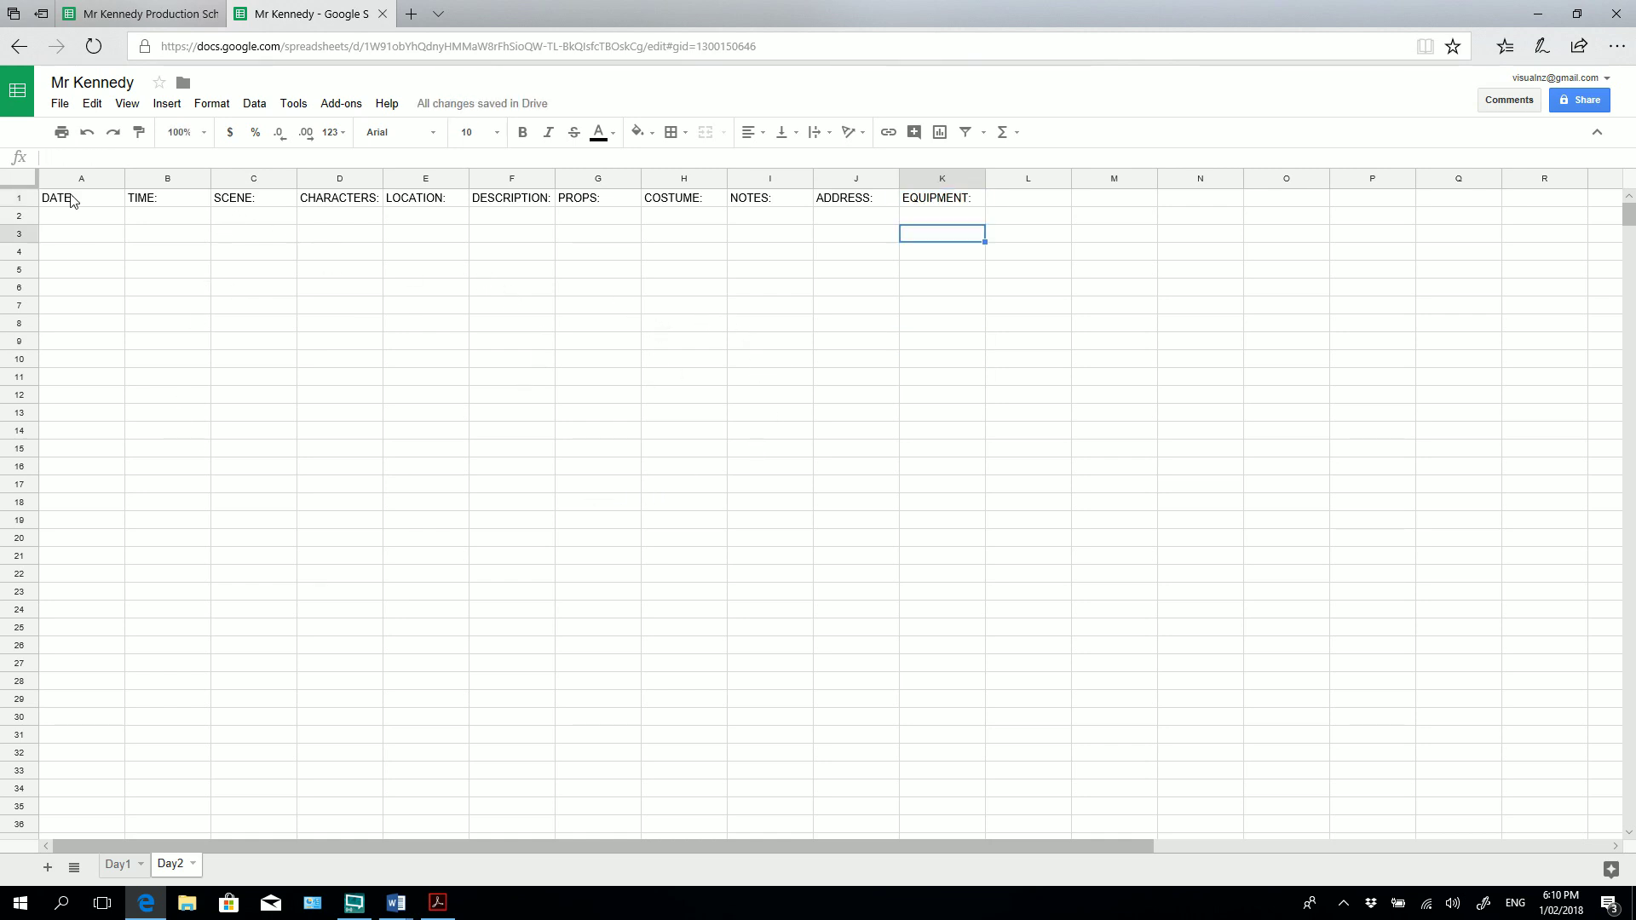
{"action": "left_click", "coordinate": [71, 199]}
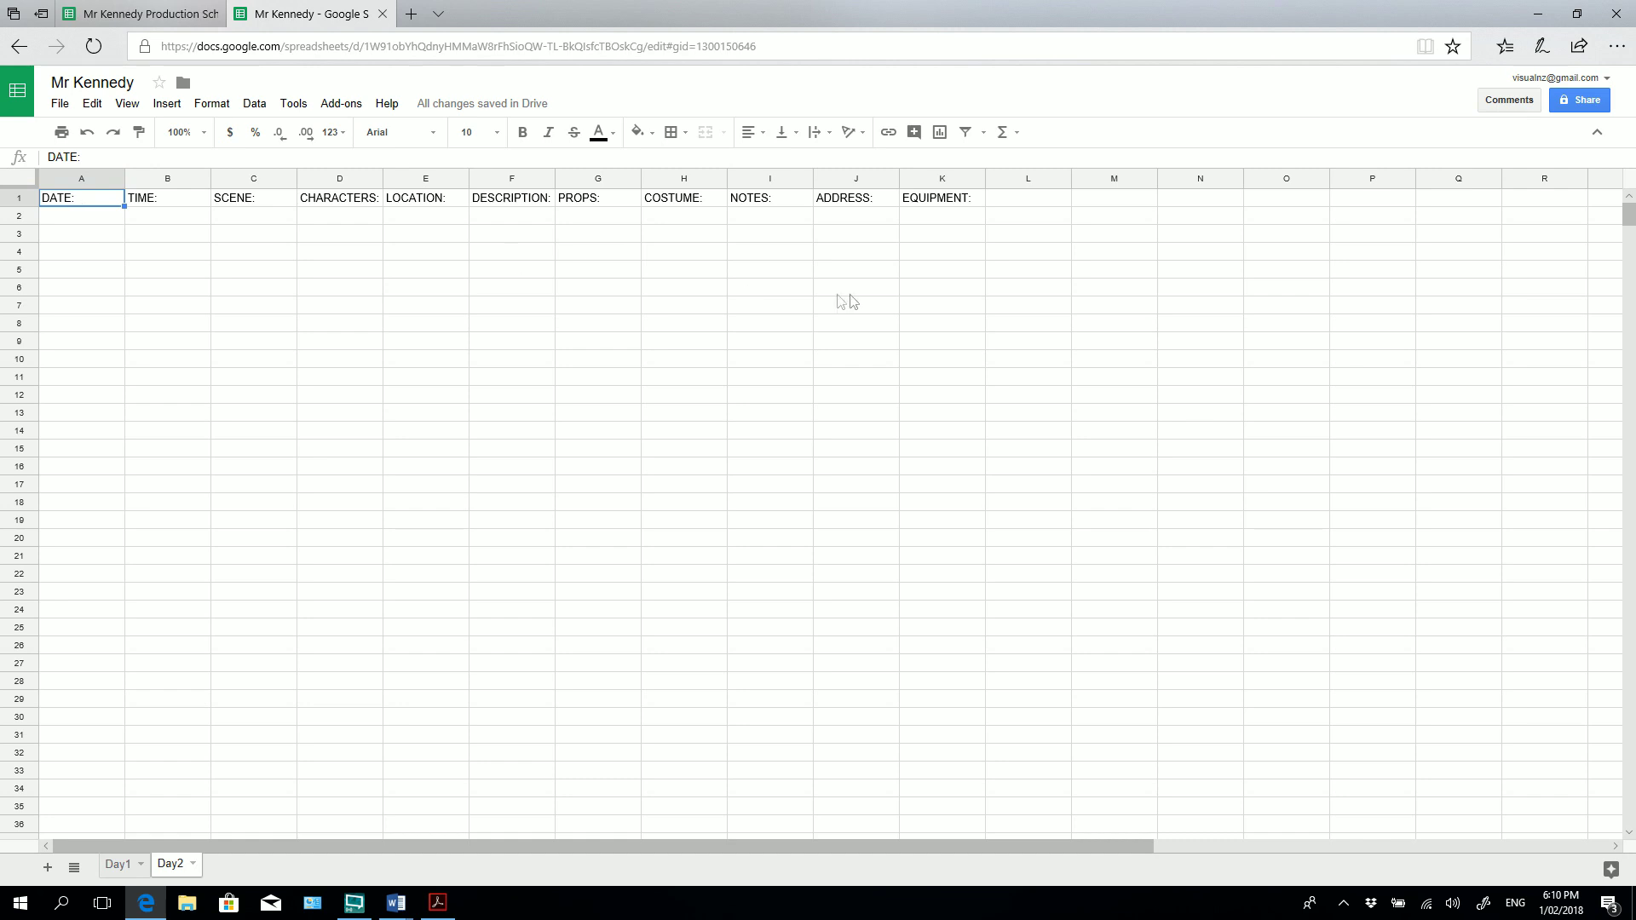
{"action": "left_click", "coordinate": [944, 202], "text": "shift"}
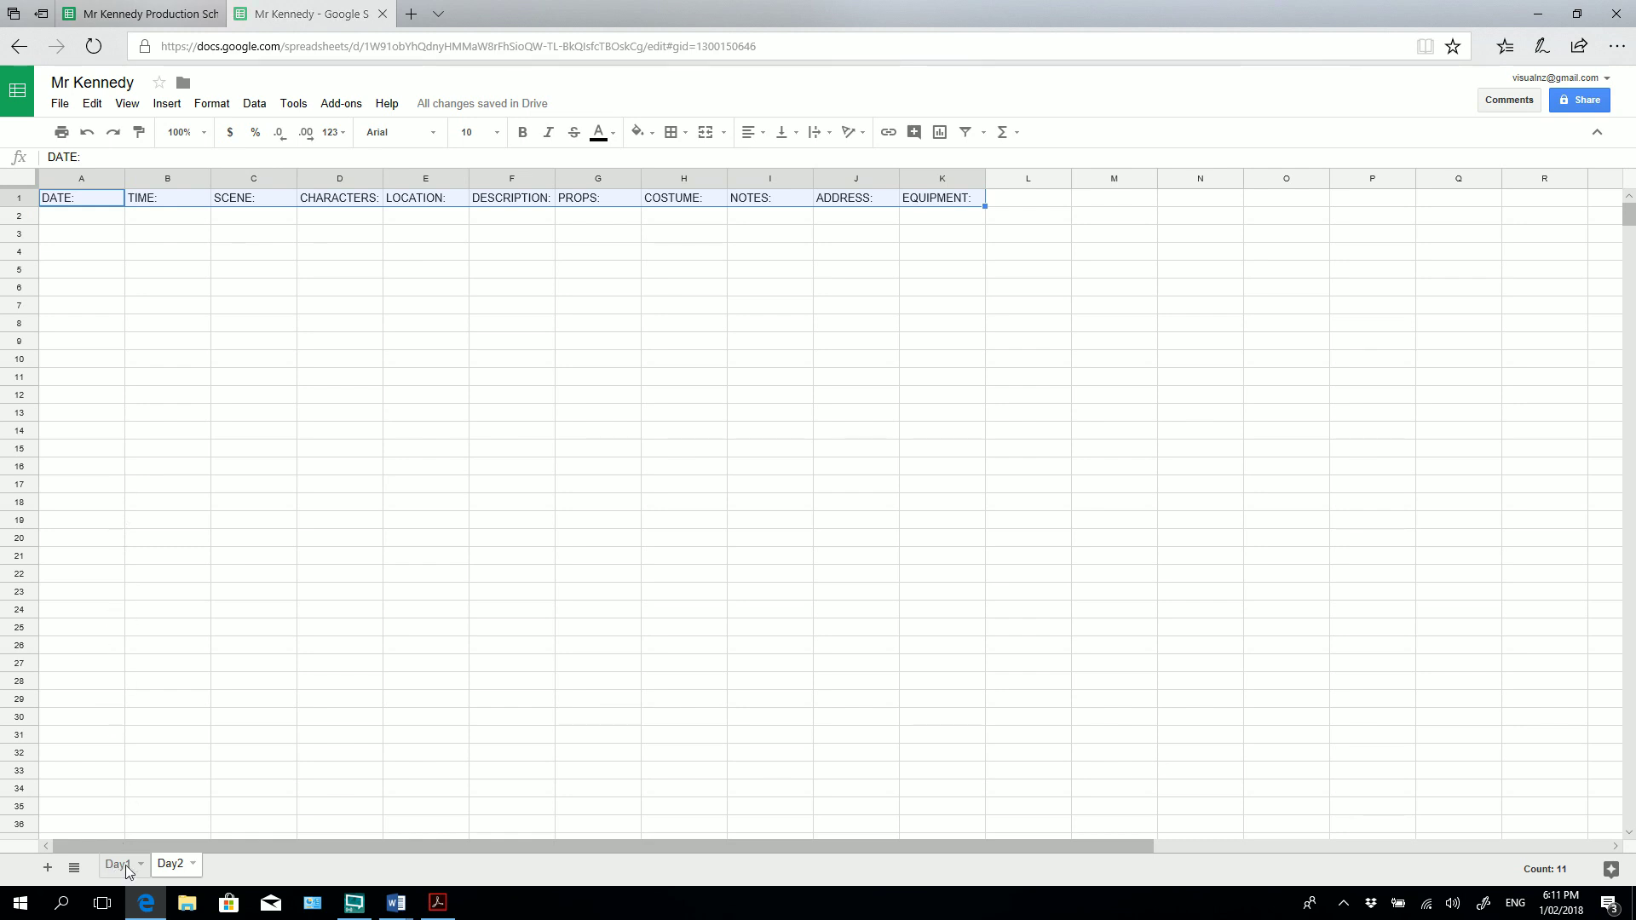
{"action": "key", "text": "ctrl+c"}
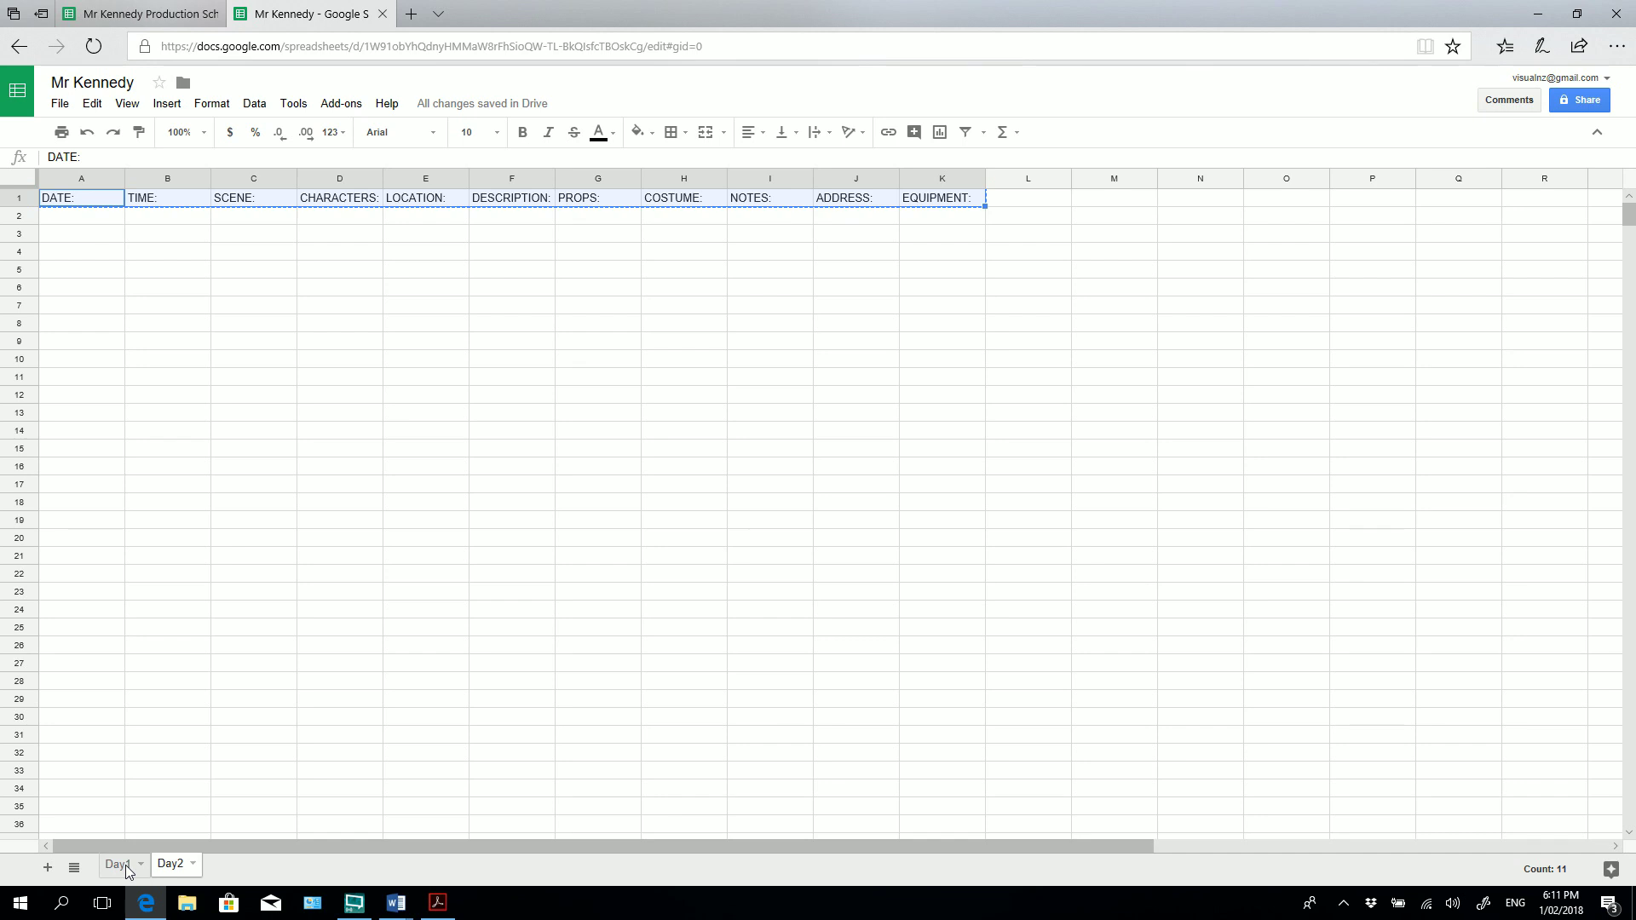
{"action": "left_click", "coordinate": [125, 866]}
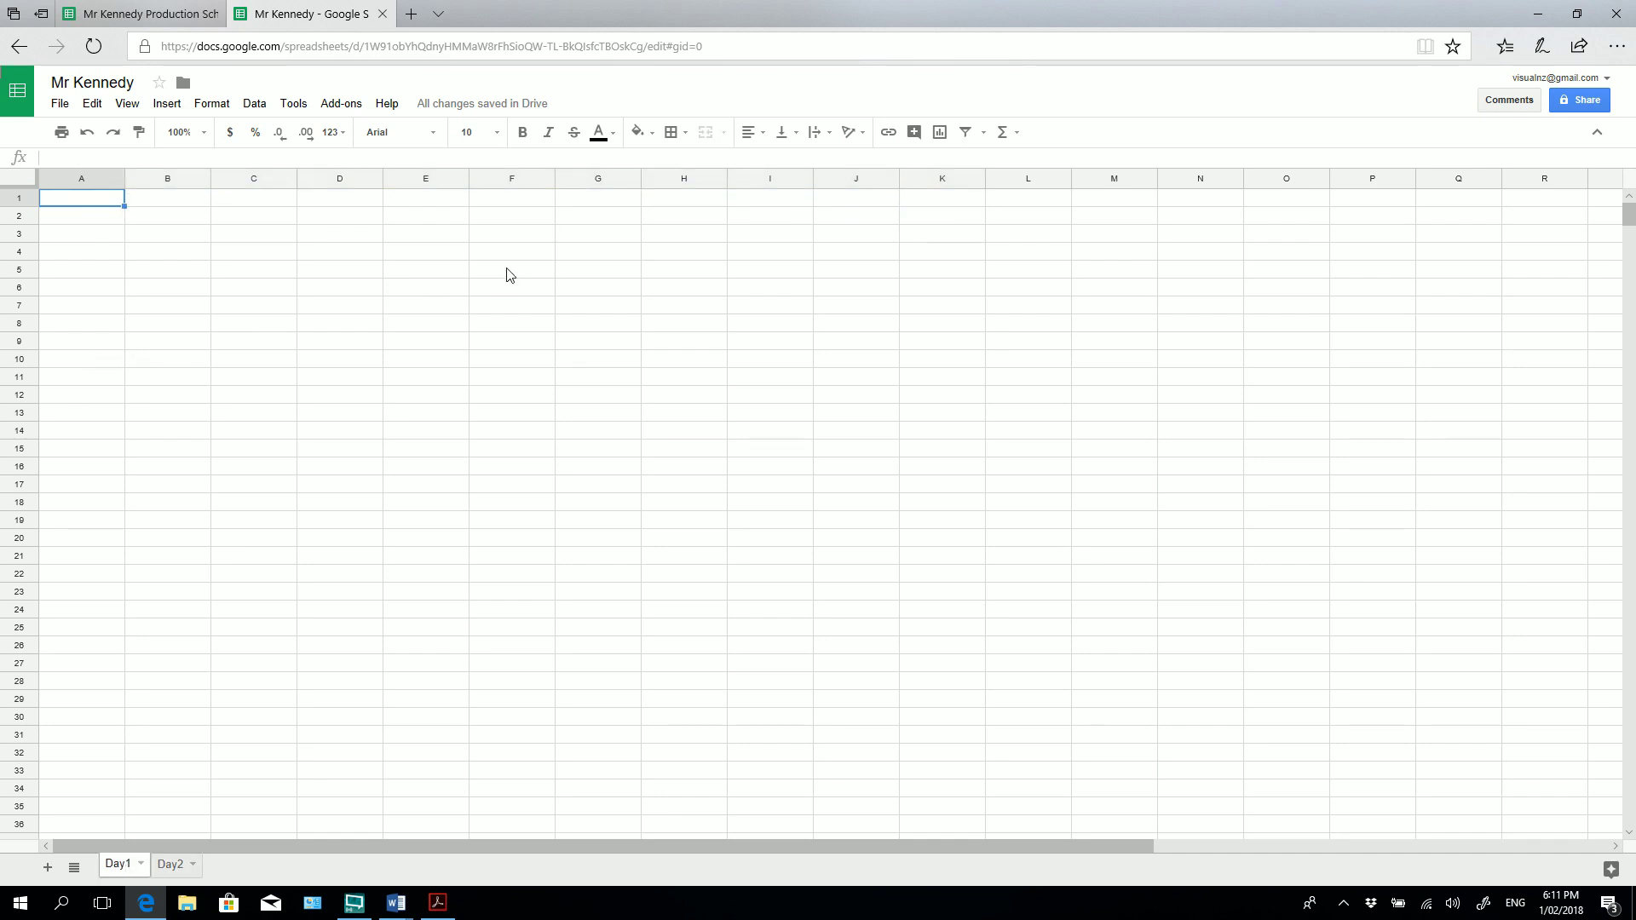
{"action": "key", "text": "ctrl+v"}
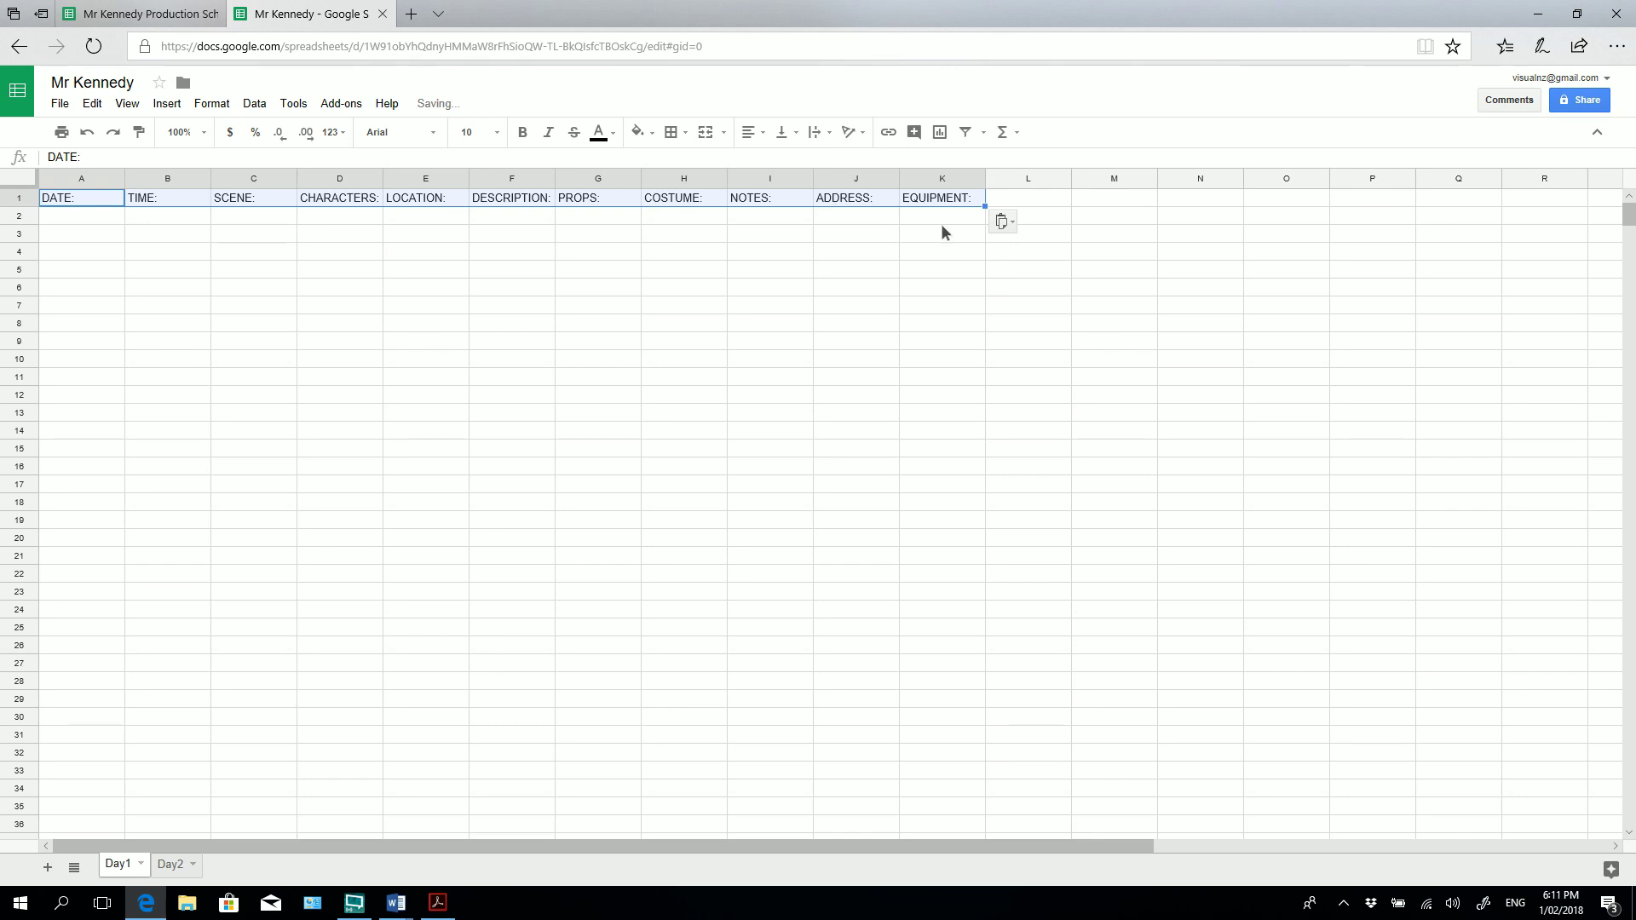
{"action": "key", "text": "Down"}
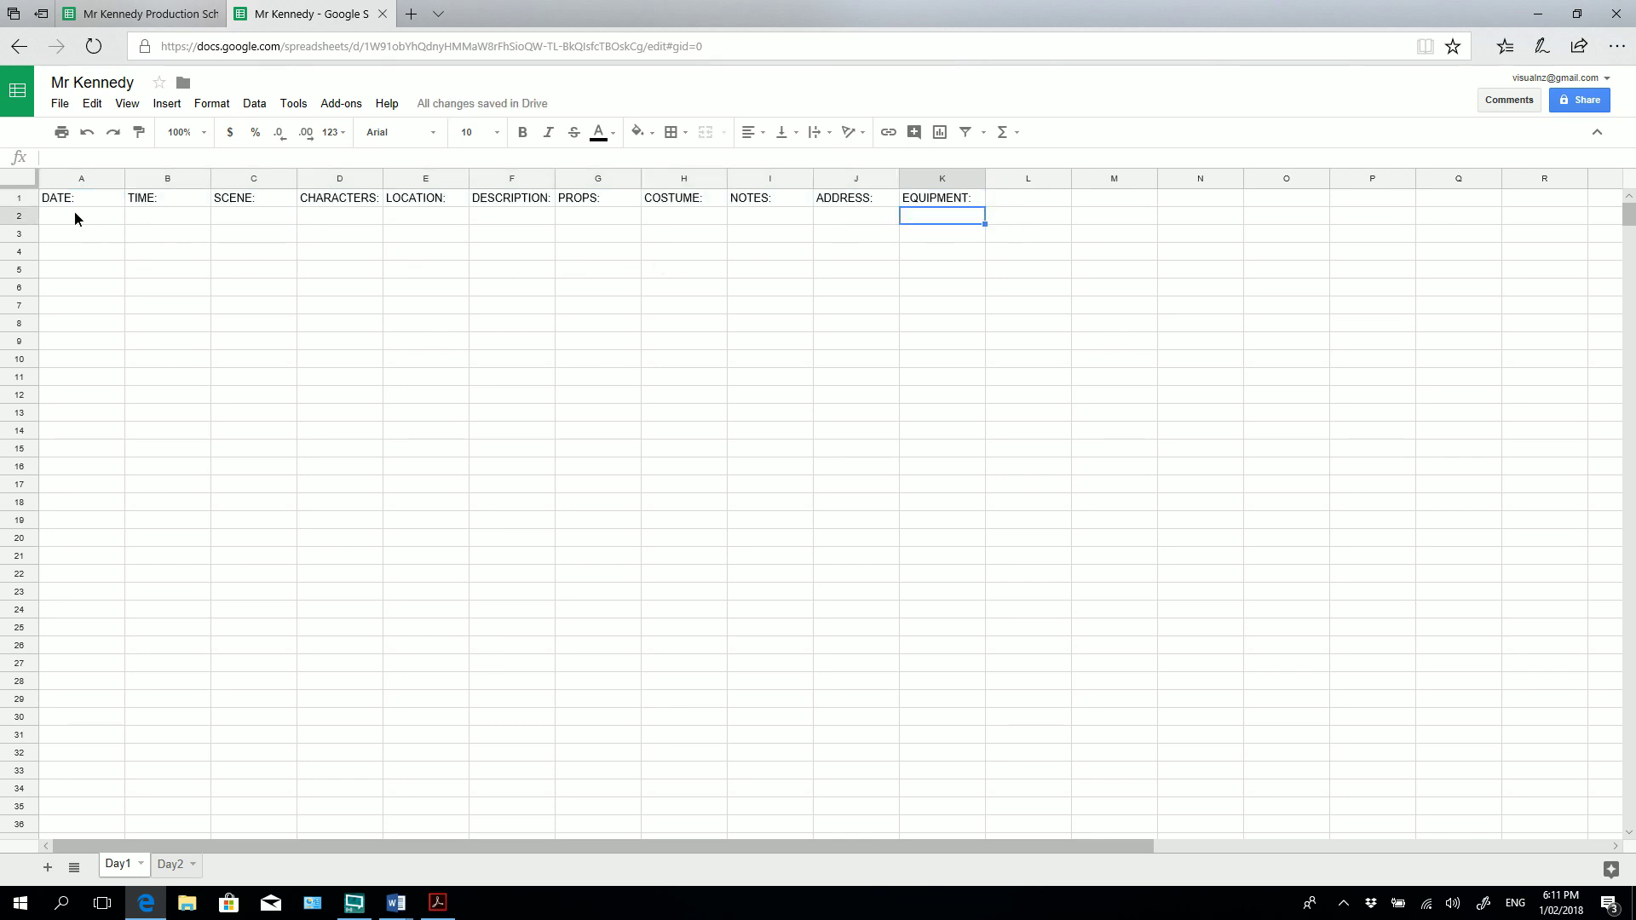
{"action": "left_click", "coordinate": [75, 217]}
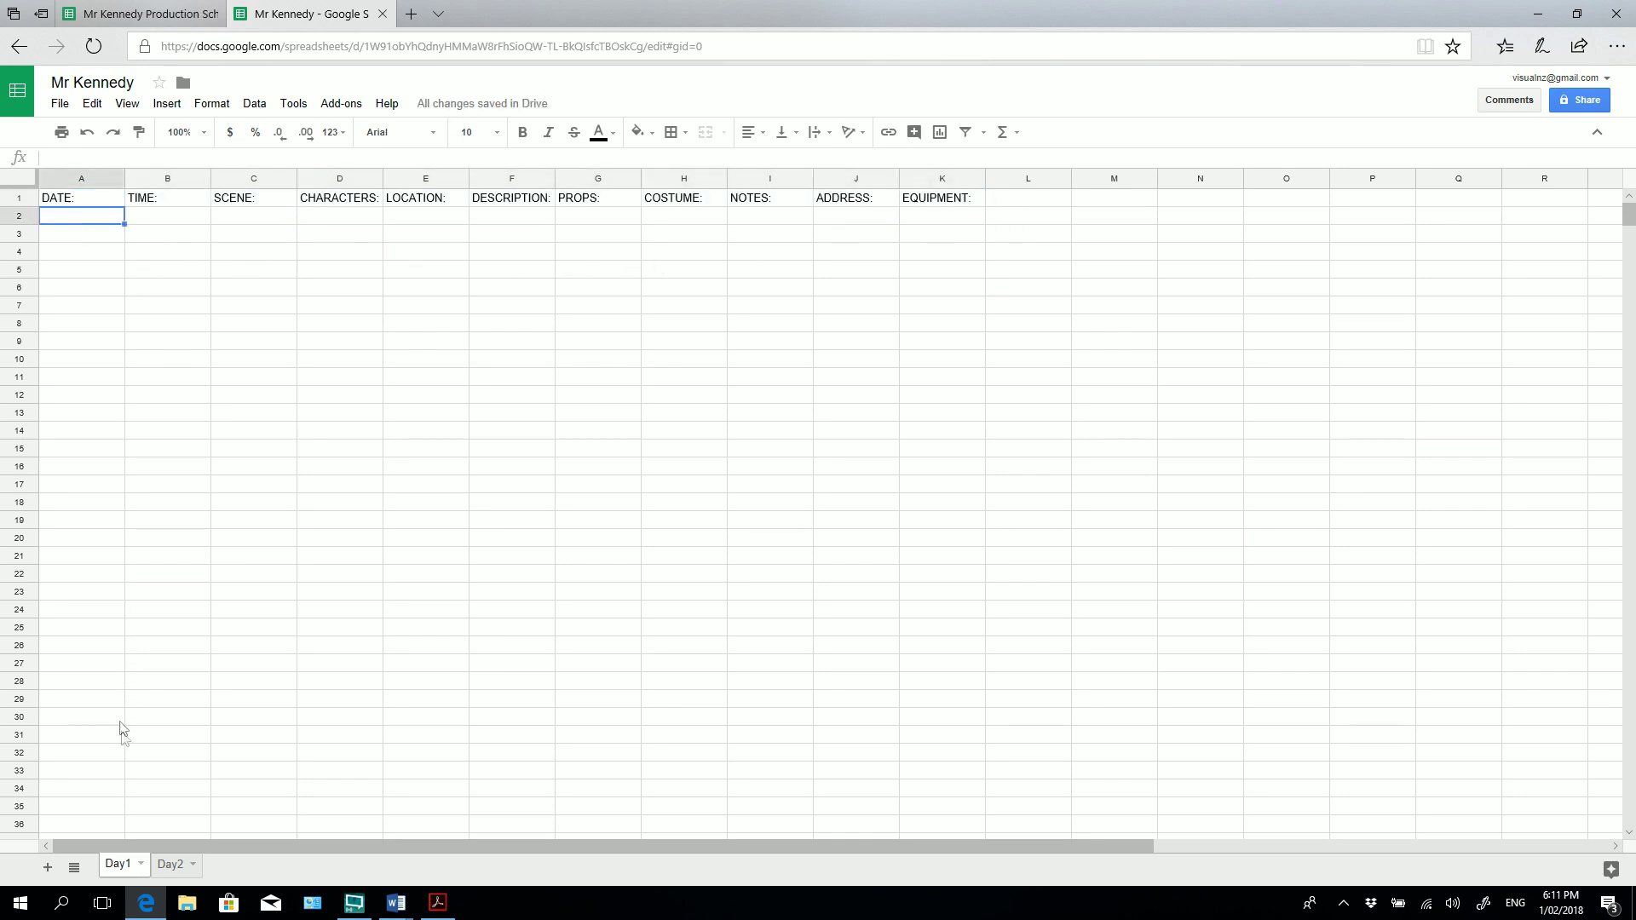
{"action": "left_click", "coordinate": [73, 199]}
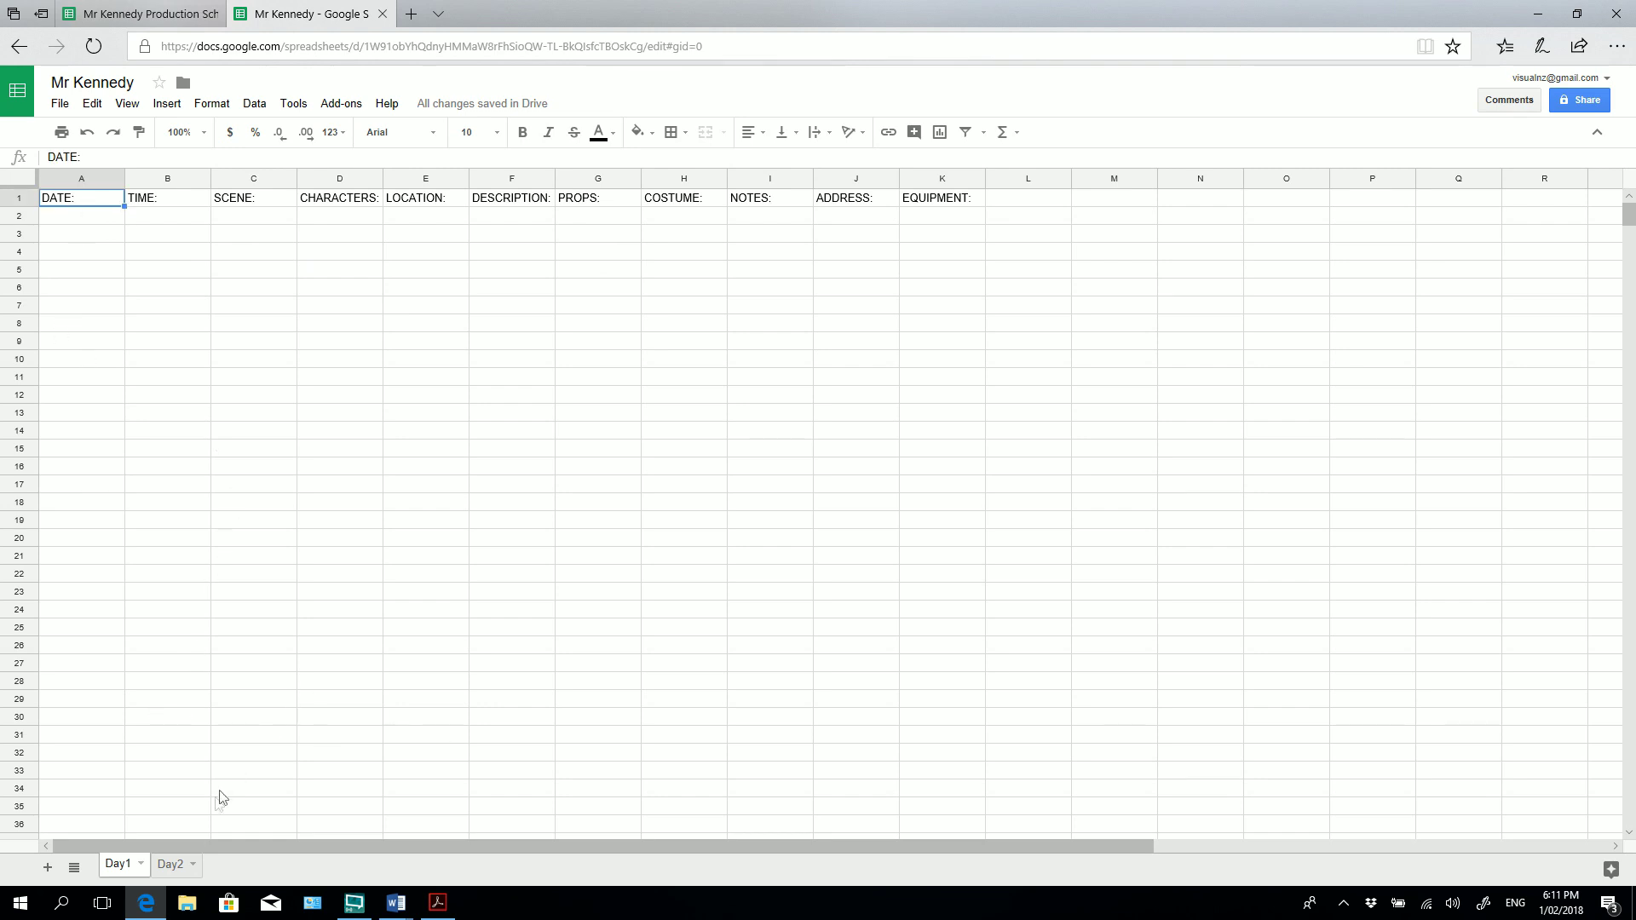
Duplicate the Day2 sheet and rename the copy Day3.
{"action": "left_click", "coordinate": [167, 866]}
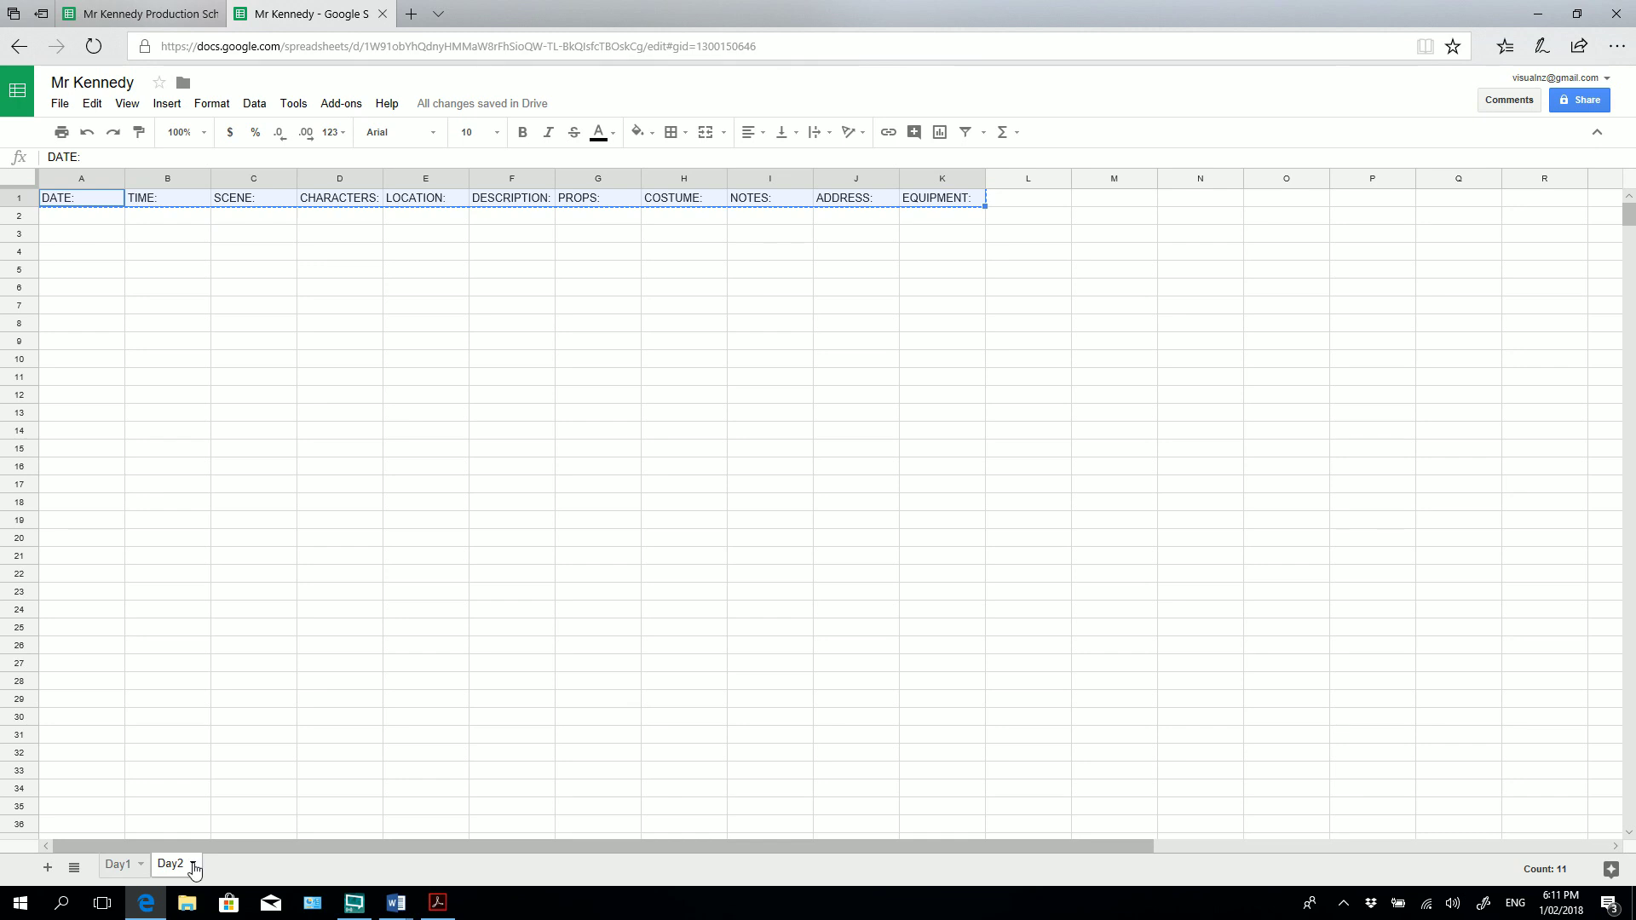
{"action": "left_click", "coordinate": [193, 865]}
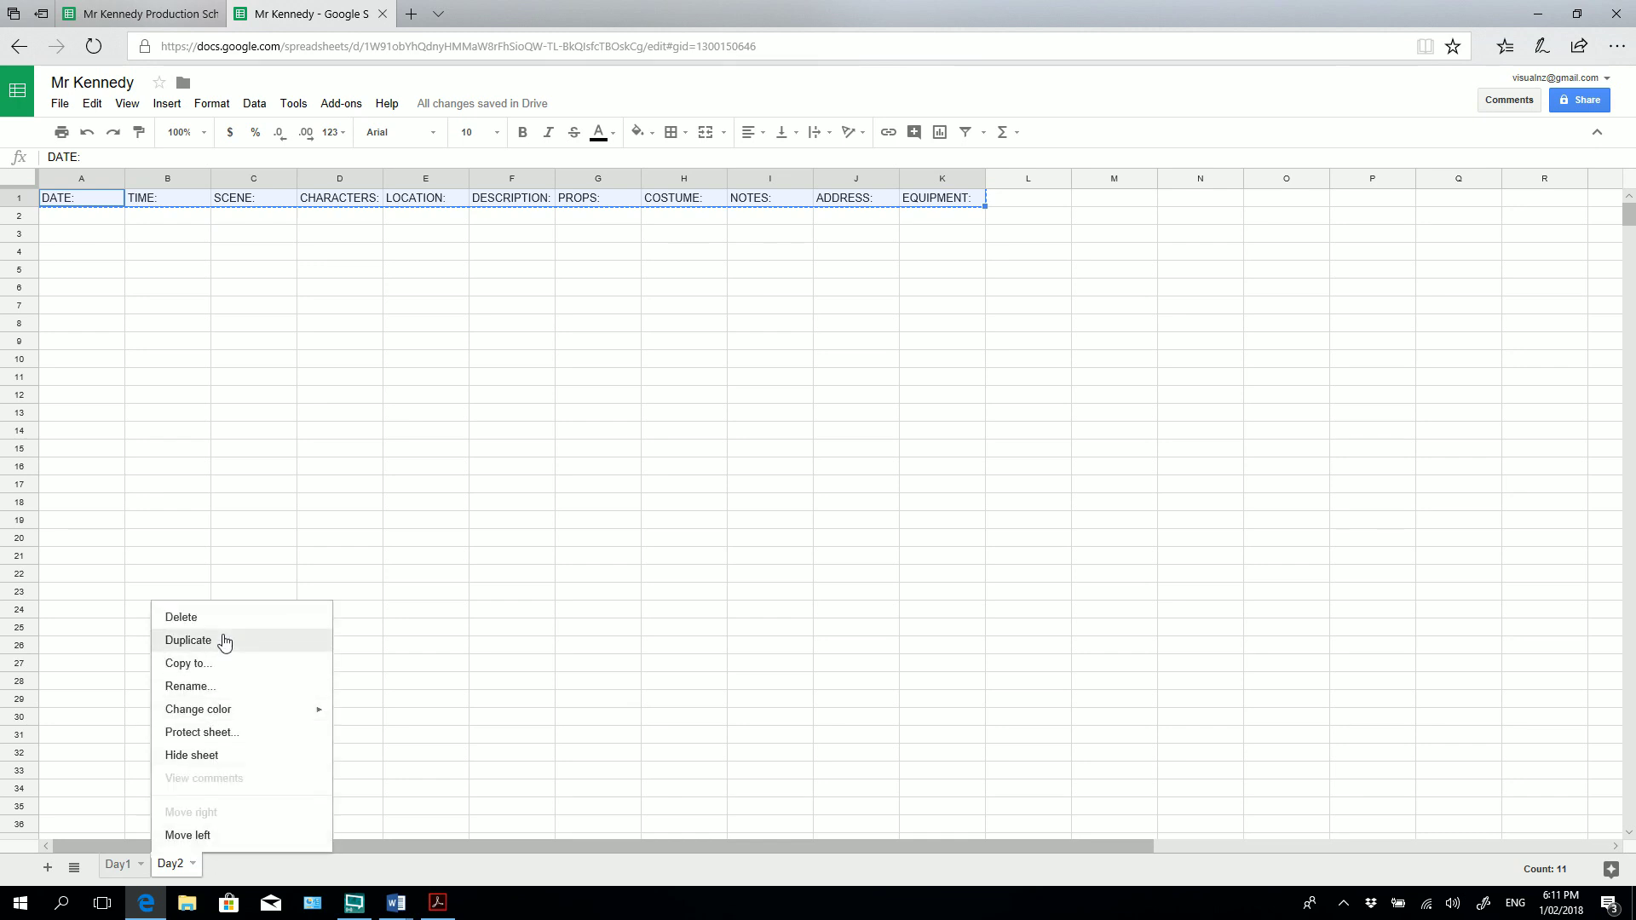
{"action": "left_click", "coordinate": [188, 640]}
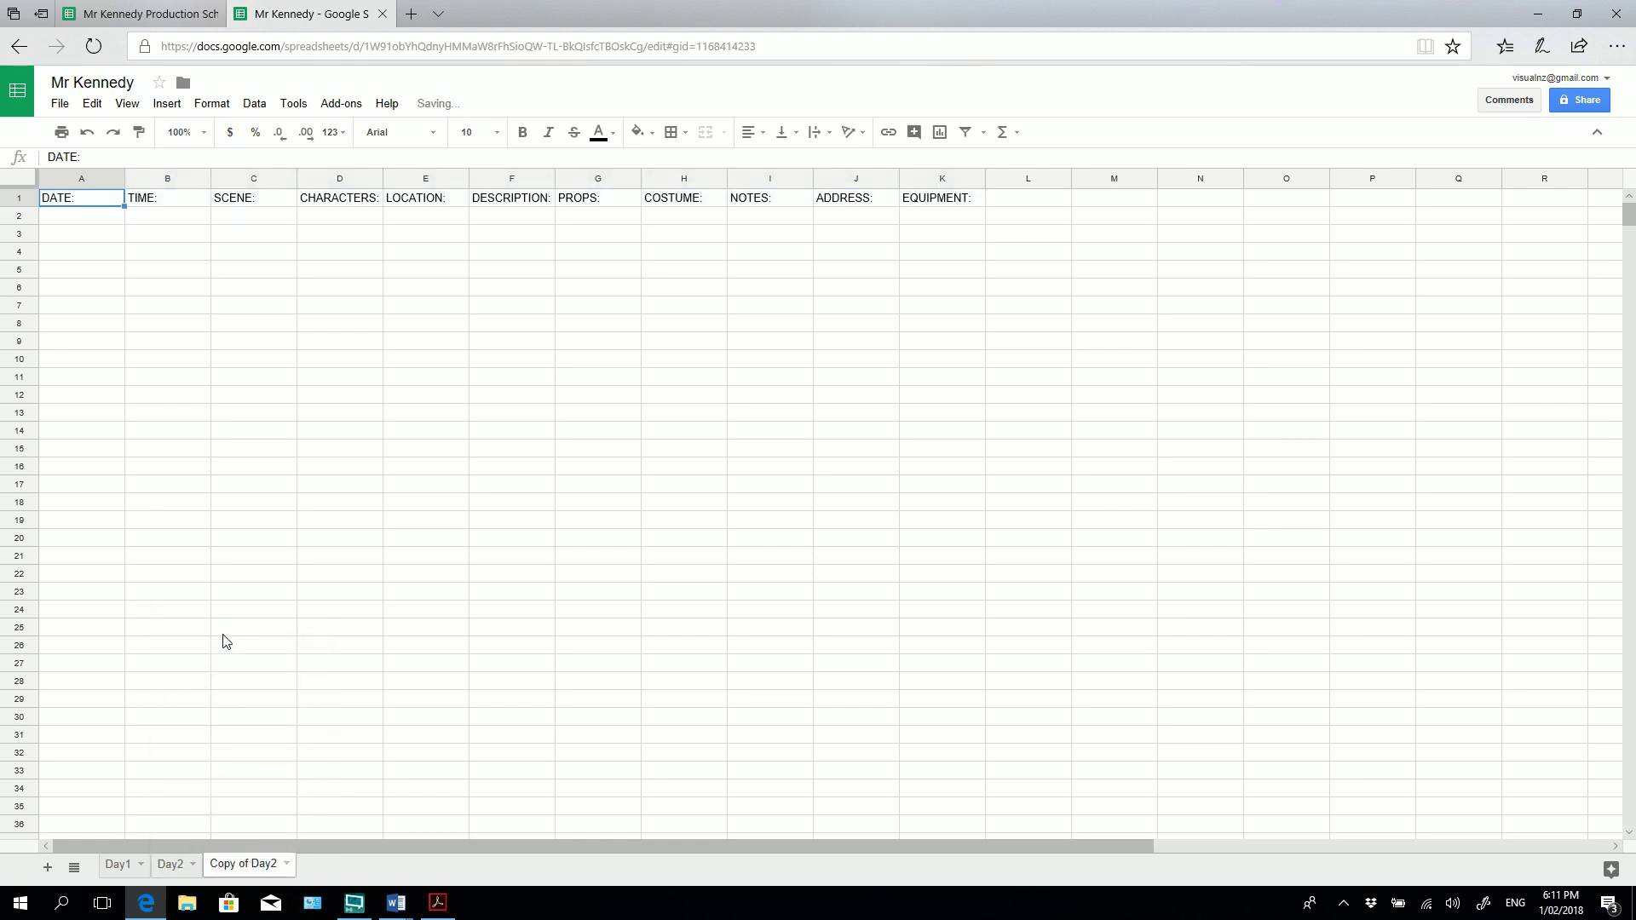
{"action": "left_click", "coordinate": [281, 865]}
{"action": "left_click", "coordinate": [252, 683]}
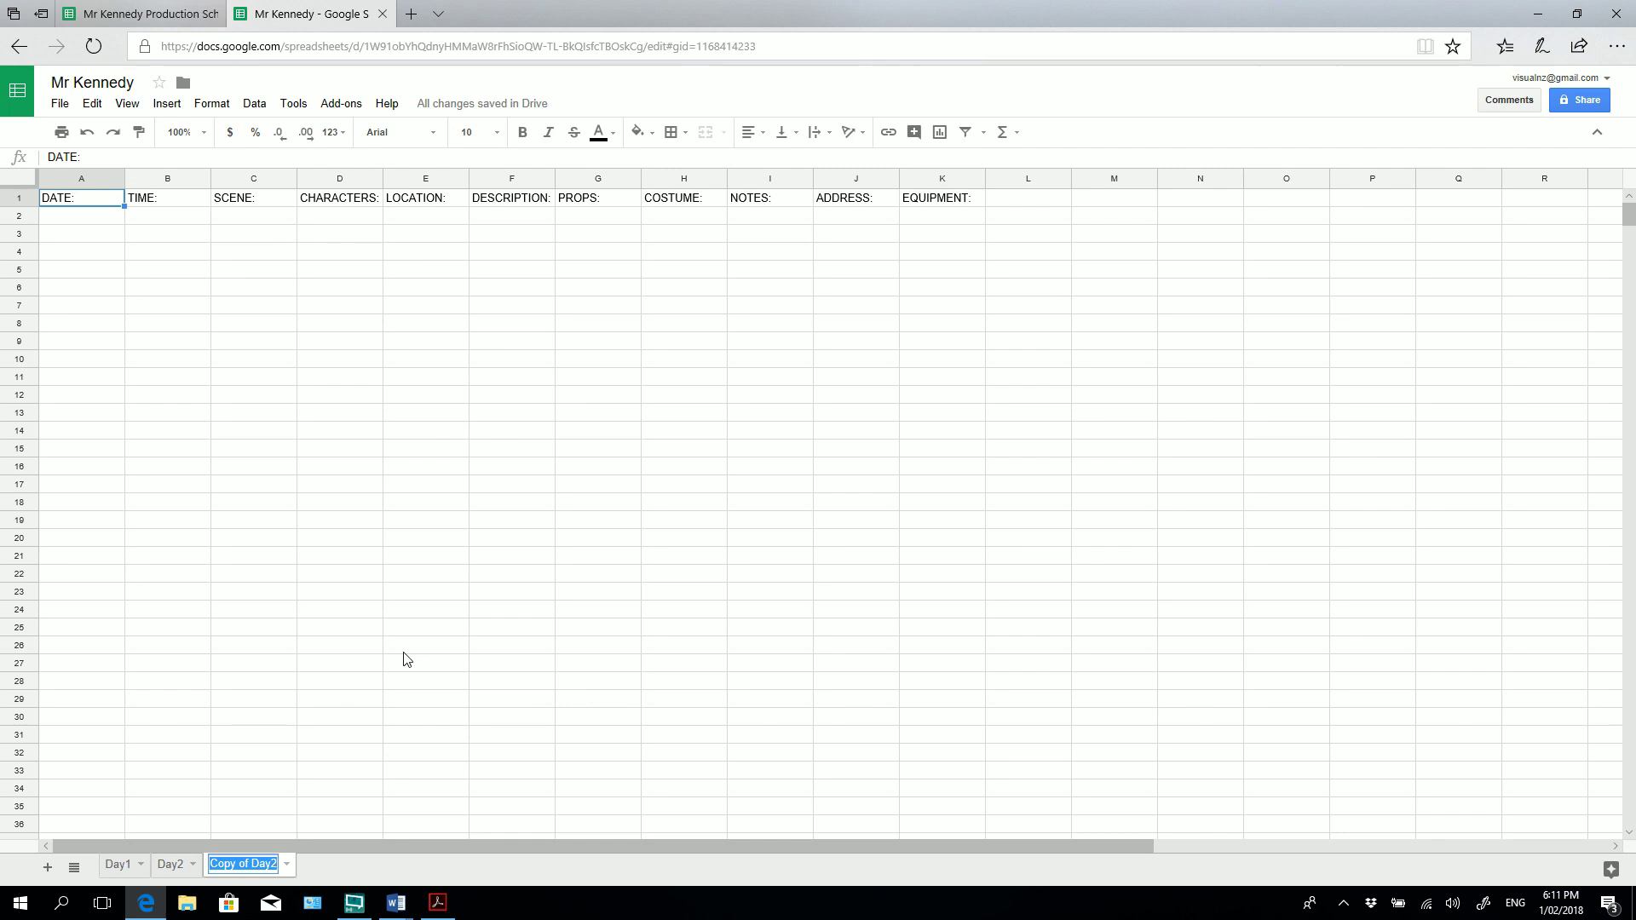
{"action": "type", "text": "d"}
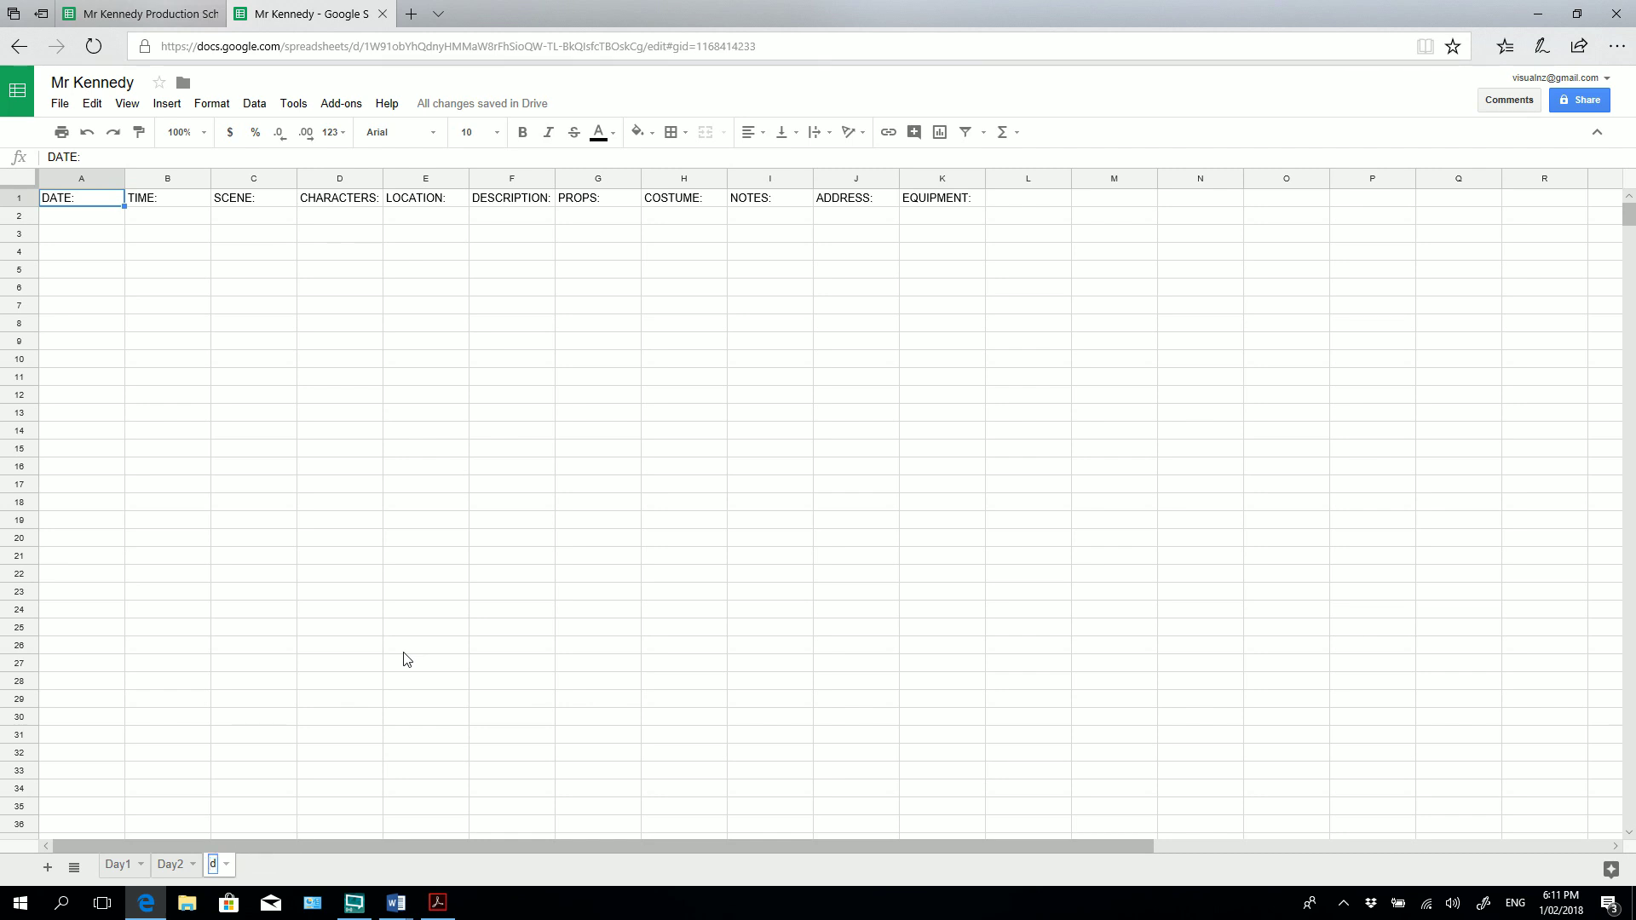
{"action": "key", "text": "BackSpace"}
{"action": "type", "text": "Day3"}
{"action": "key", "text": "Return"}
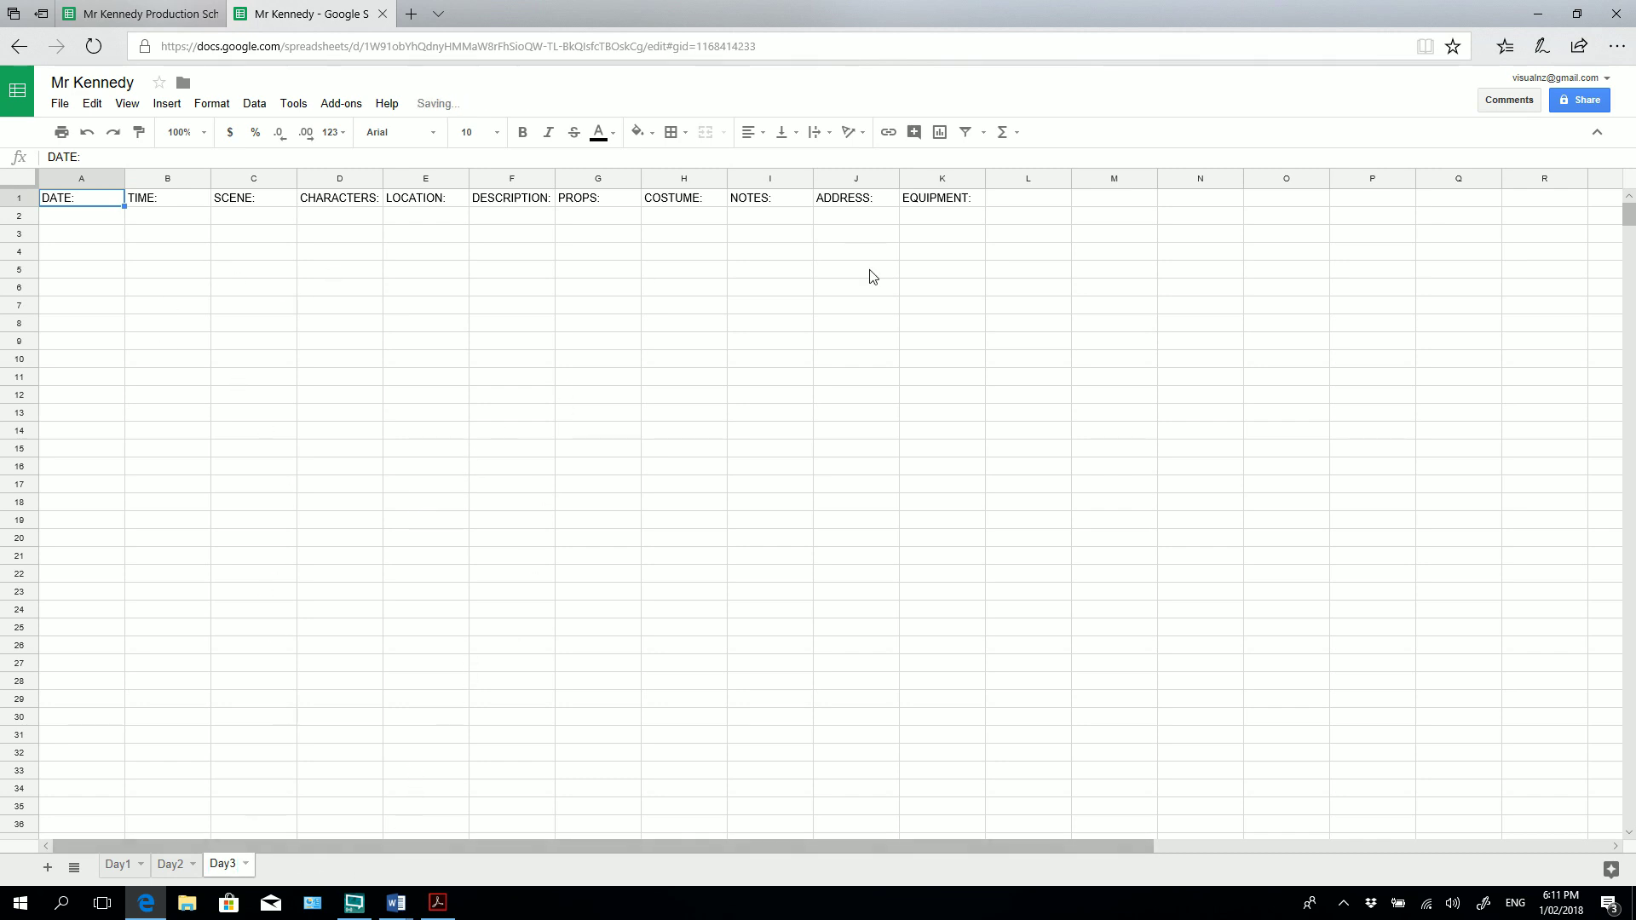
Return to Day1, then switch to the Mr Kennedy Production Schedule browser tab.
{"action": "left_click", "coordinate": [119, 866]}
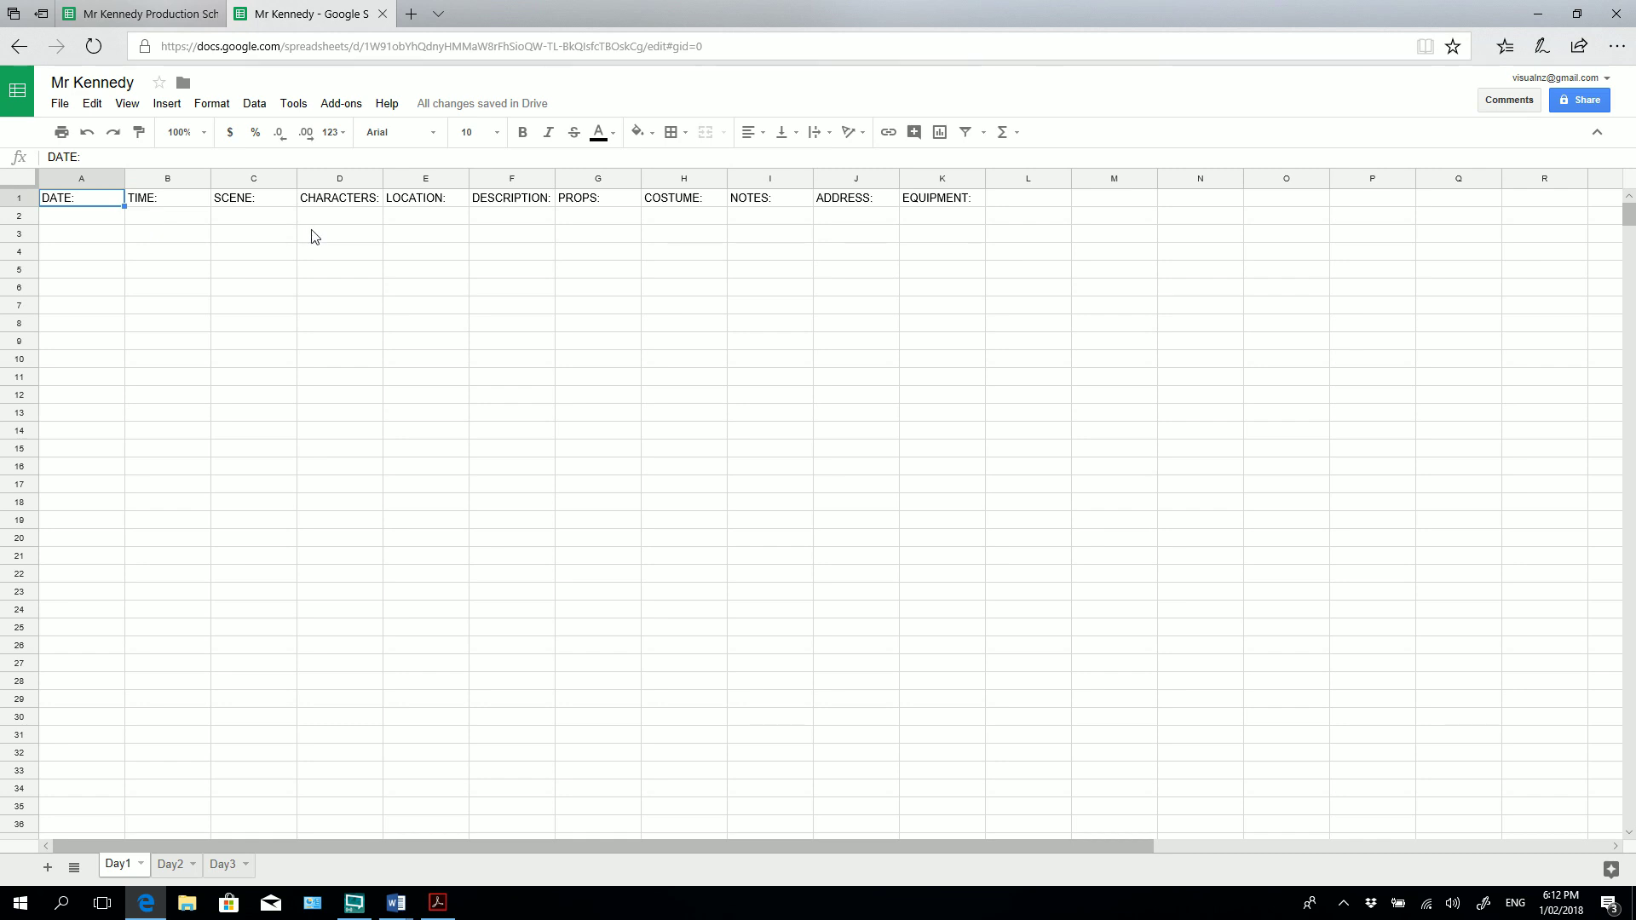
{"action": "left_click", "coordinate": [143, 15]}
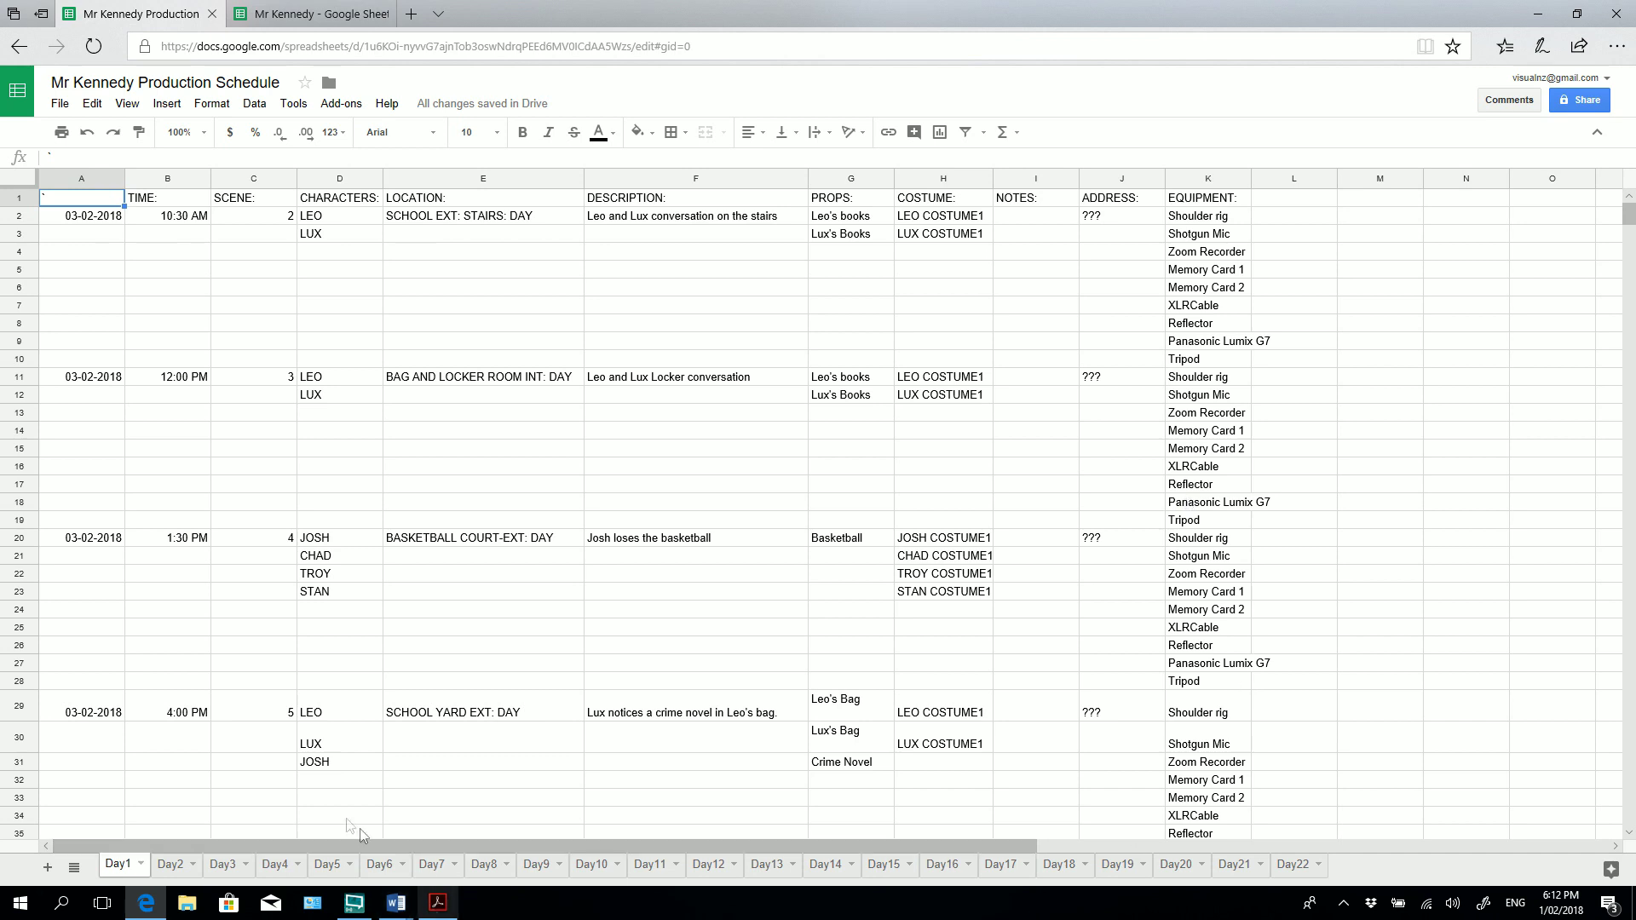
{"action": "mouse_move", "coordinate": [394, 906]}
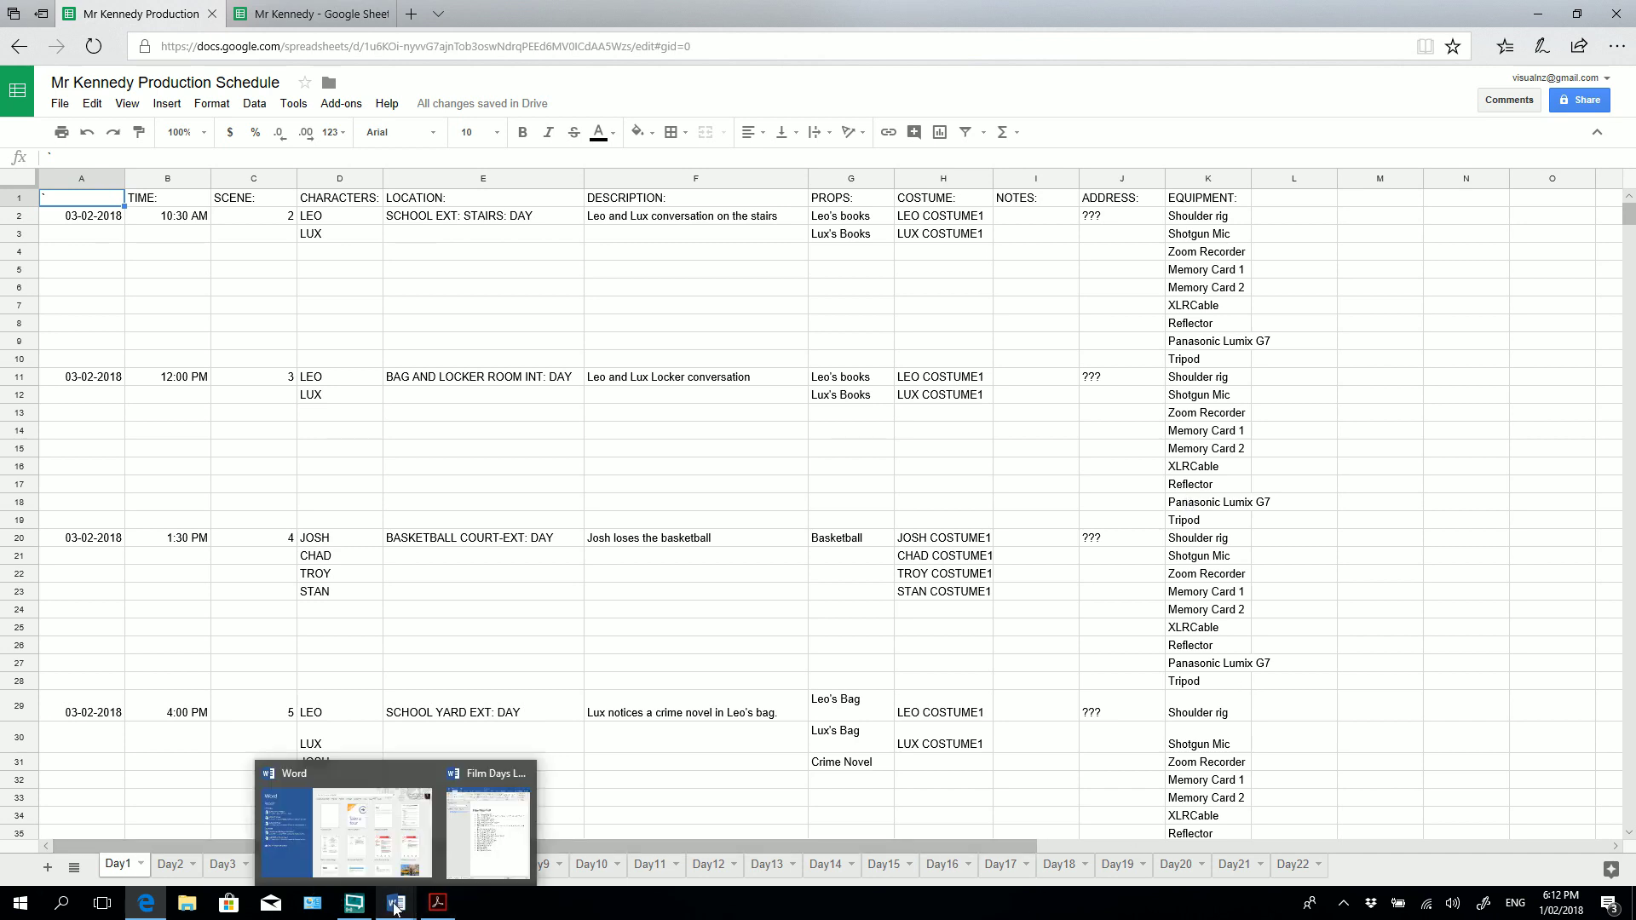
{"action": "left_click", "coordinate": [493, 785]}
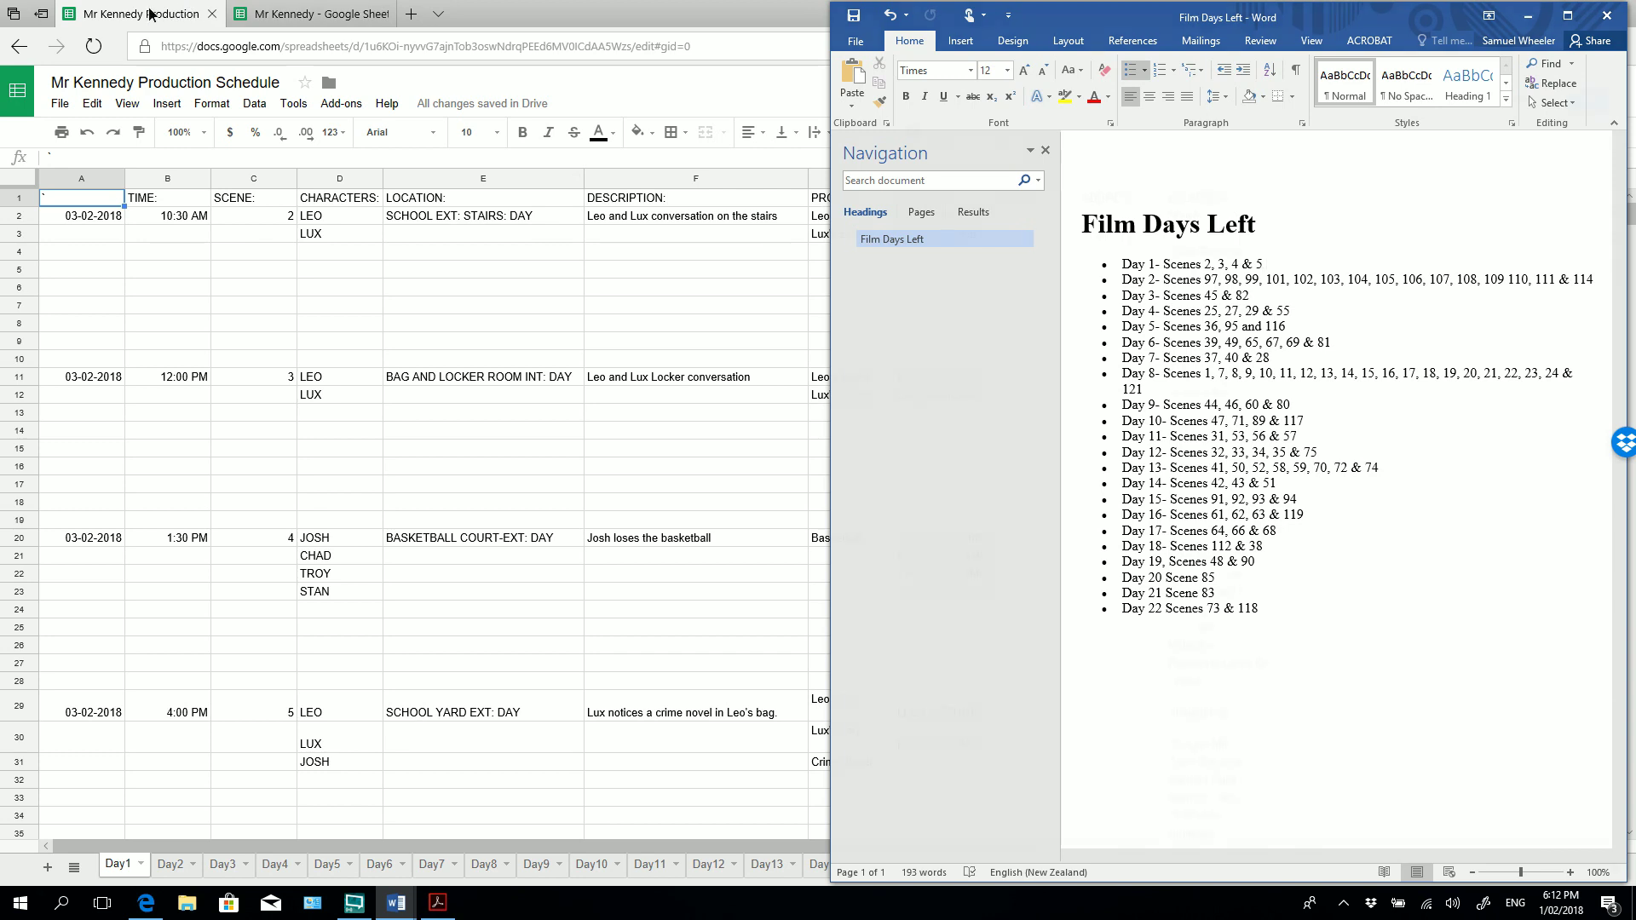
{"action": "left_click", "coordinate": [188, 12]}
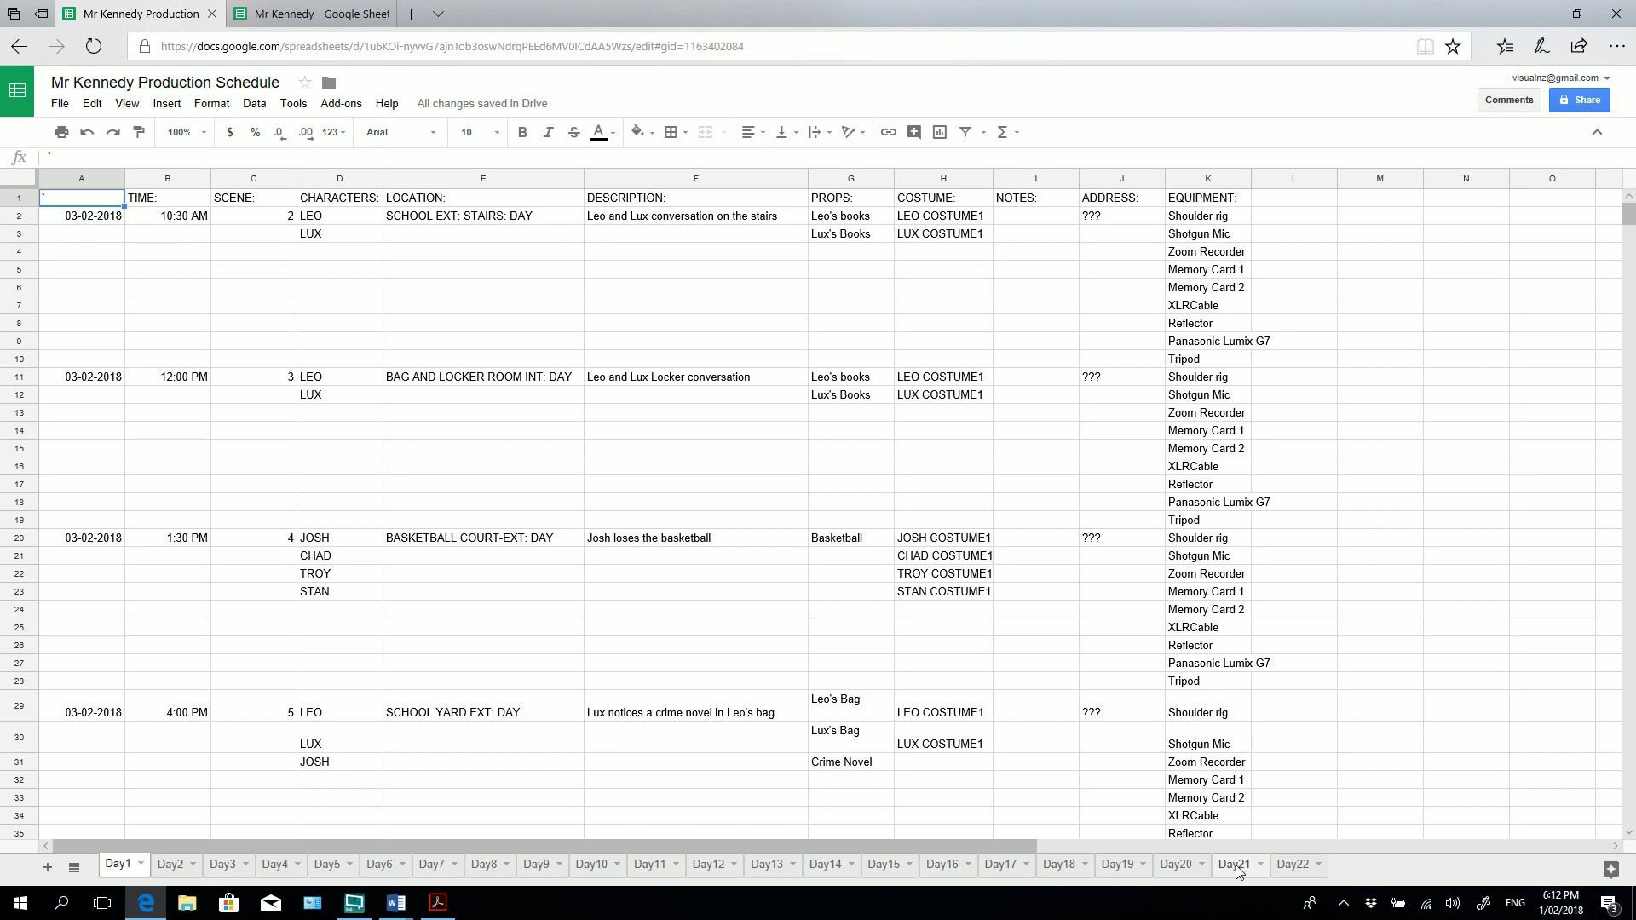
On the Day21 sheet, enter 10:30 AM in cell B2 under TIME:.
{"action": "left_click", "coordinate": [1237, 867]}
{"action": "left_click", "coordinate": [178, 258]}
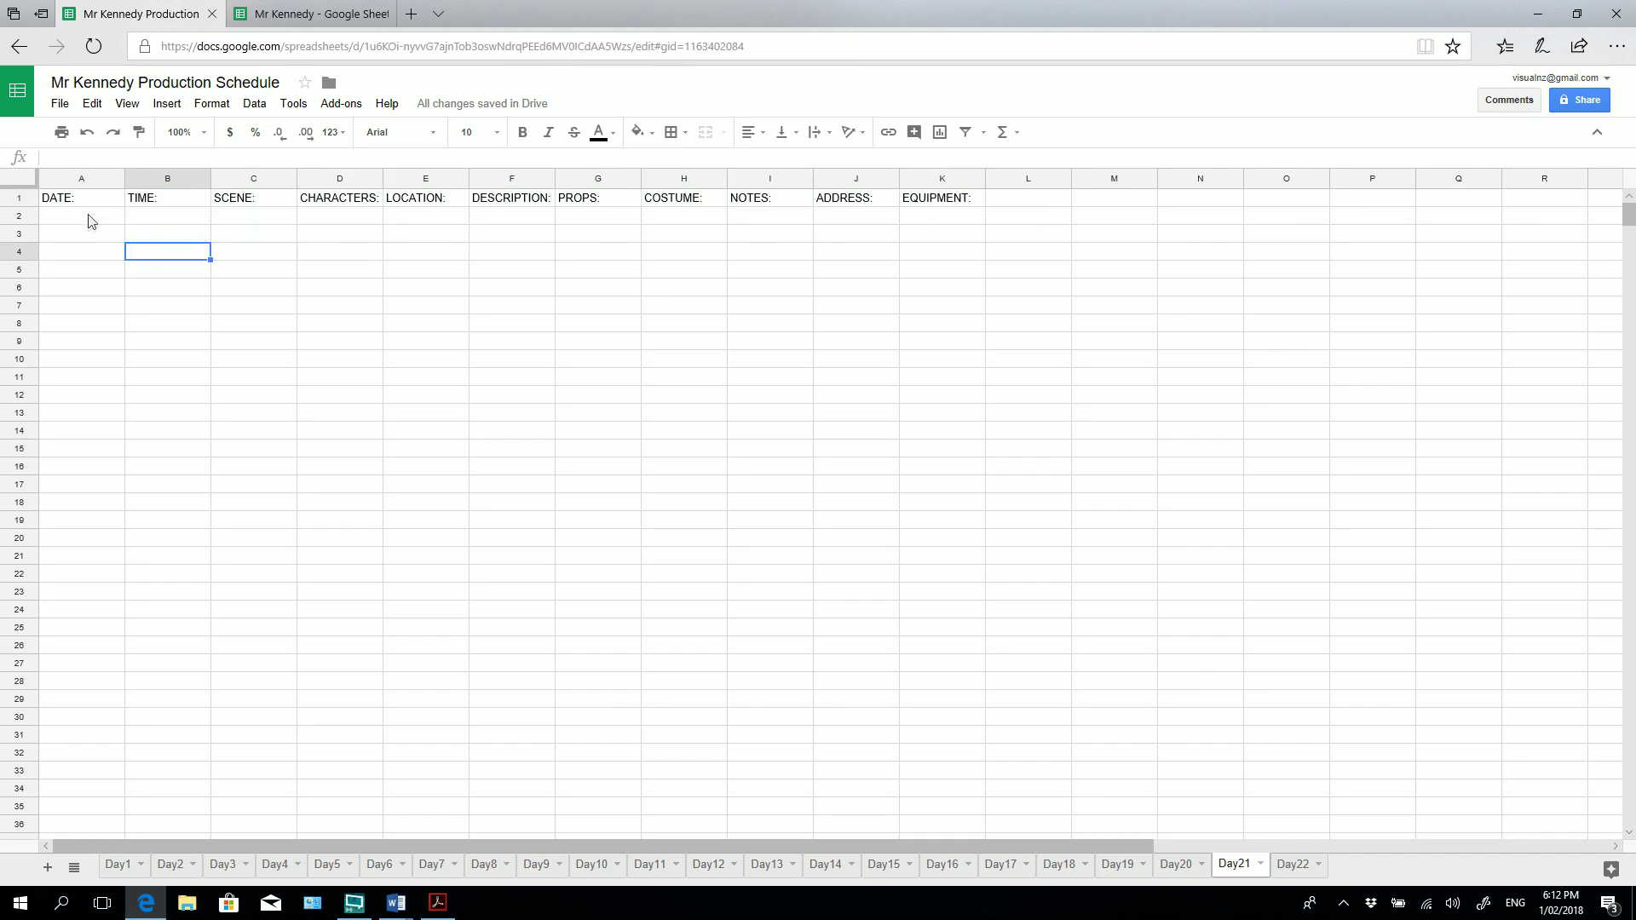
{"action": "left_click", "coordinate": [90, 216]}
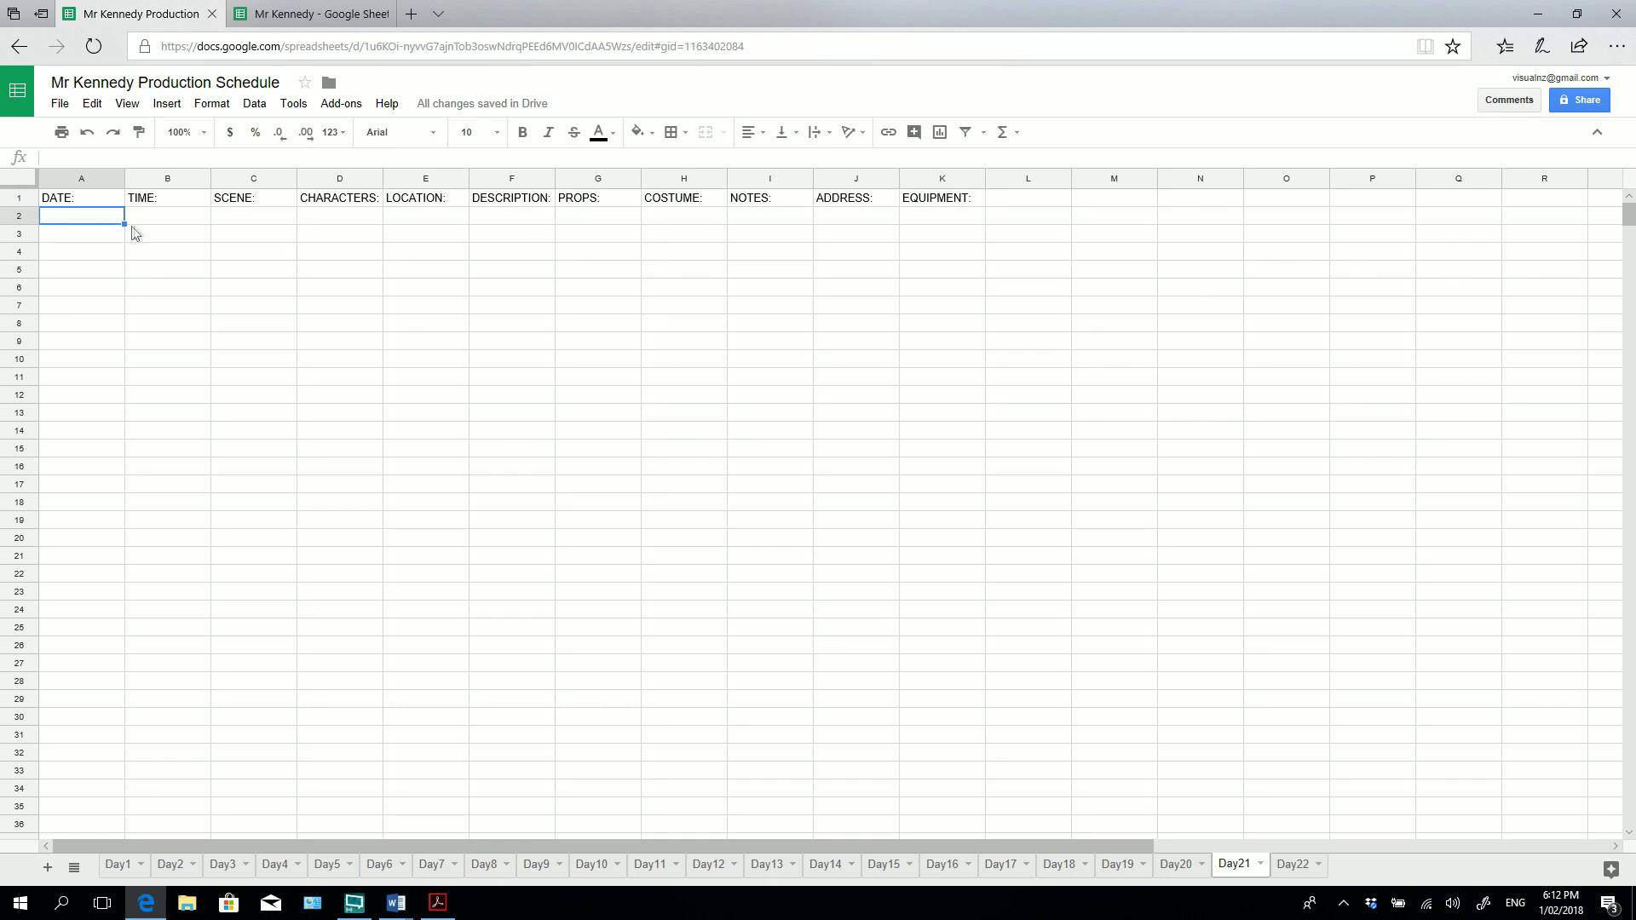
{"action": "left_click", "coordinate": [161, 221]}
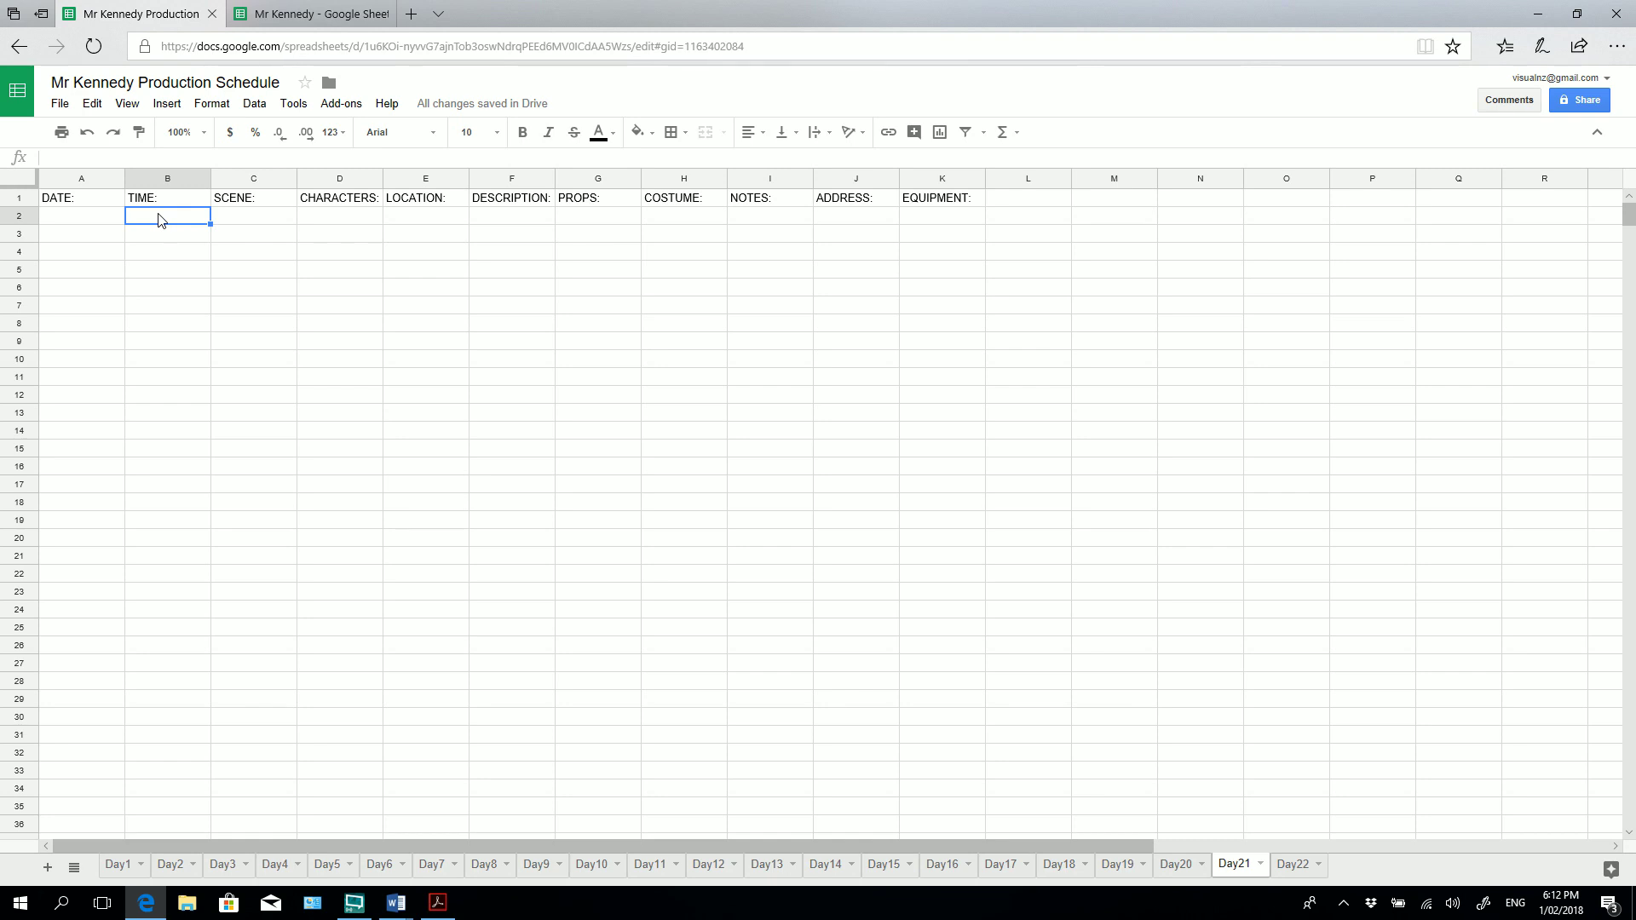
{"action": "type", "text": "10:30 AM"}
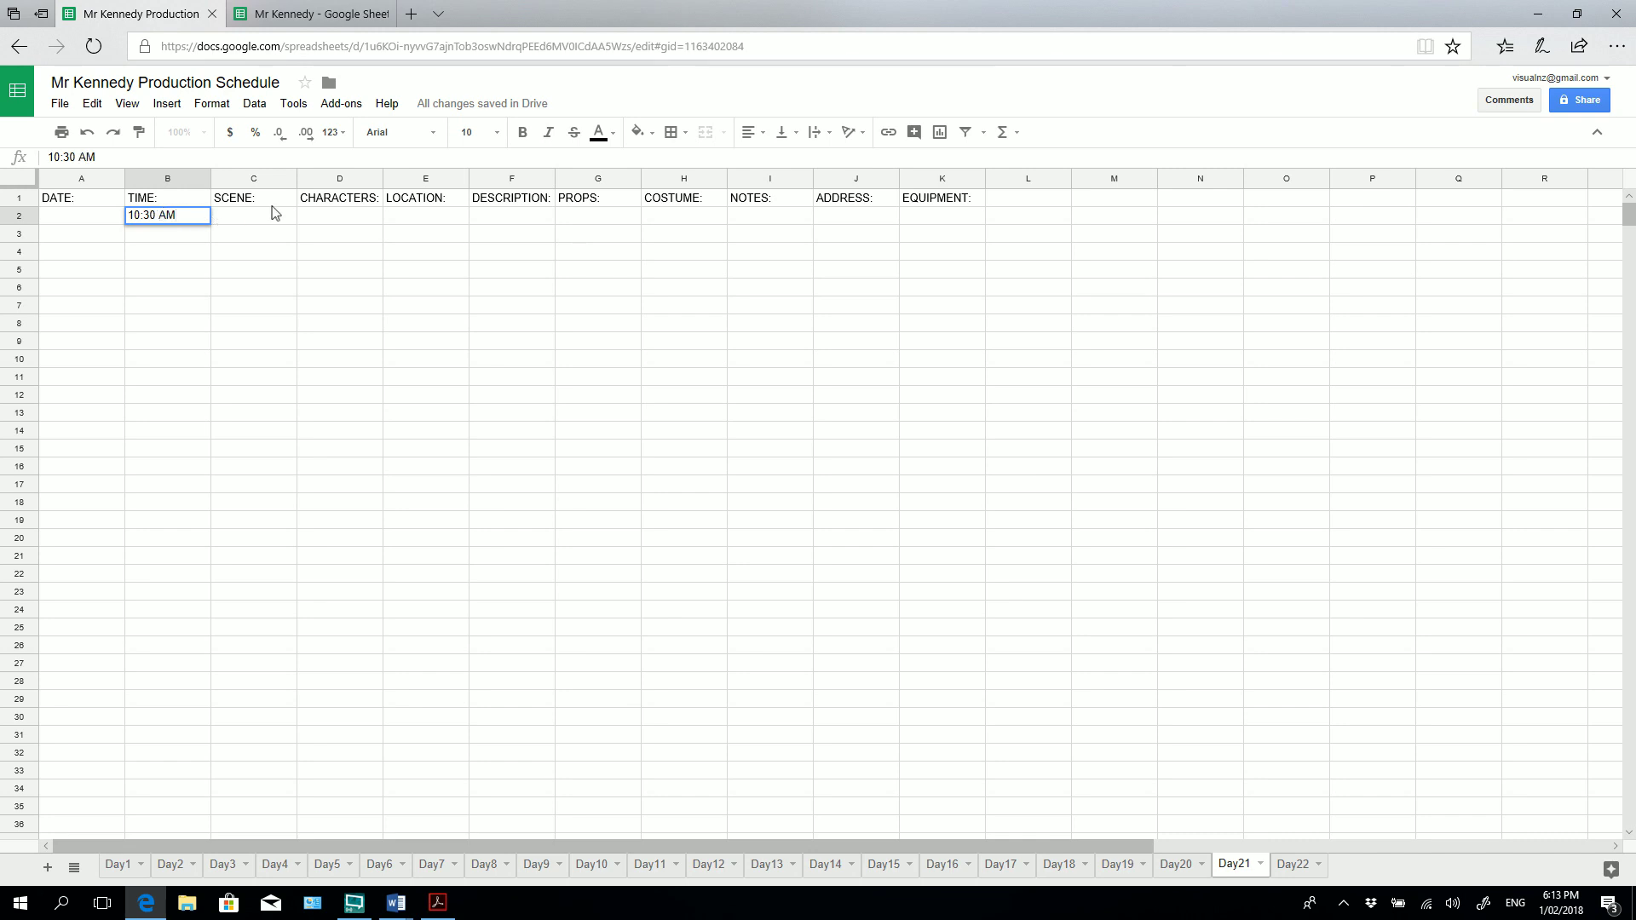
Check Day 21 in the Film Days Left document, then enter scene 83 in C2.
{"action": "left_click", "coordinate": [267, 218]}
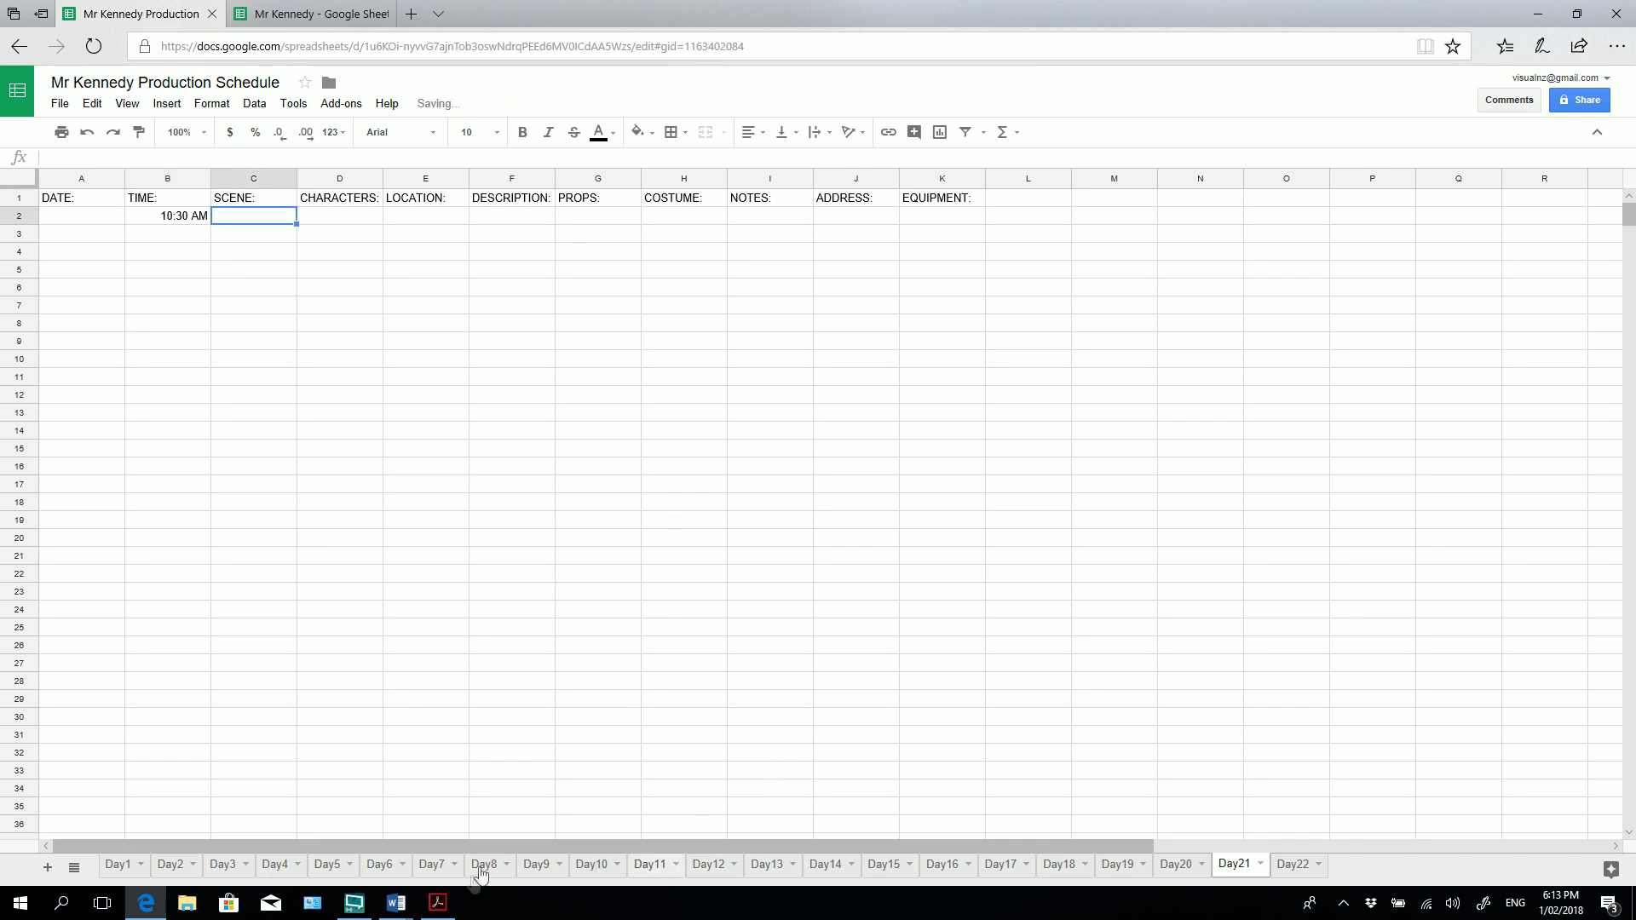
{"action": "mouse_move", "coordinate": [394, 908]}
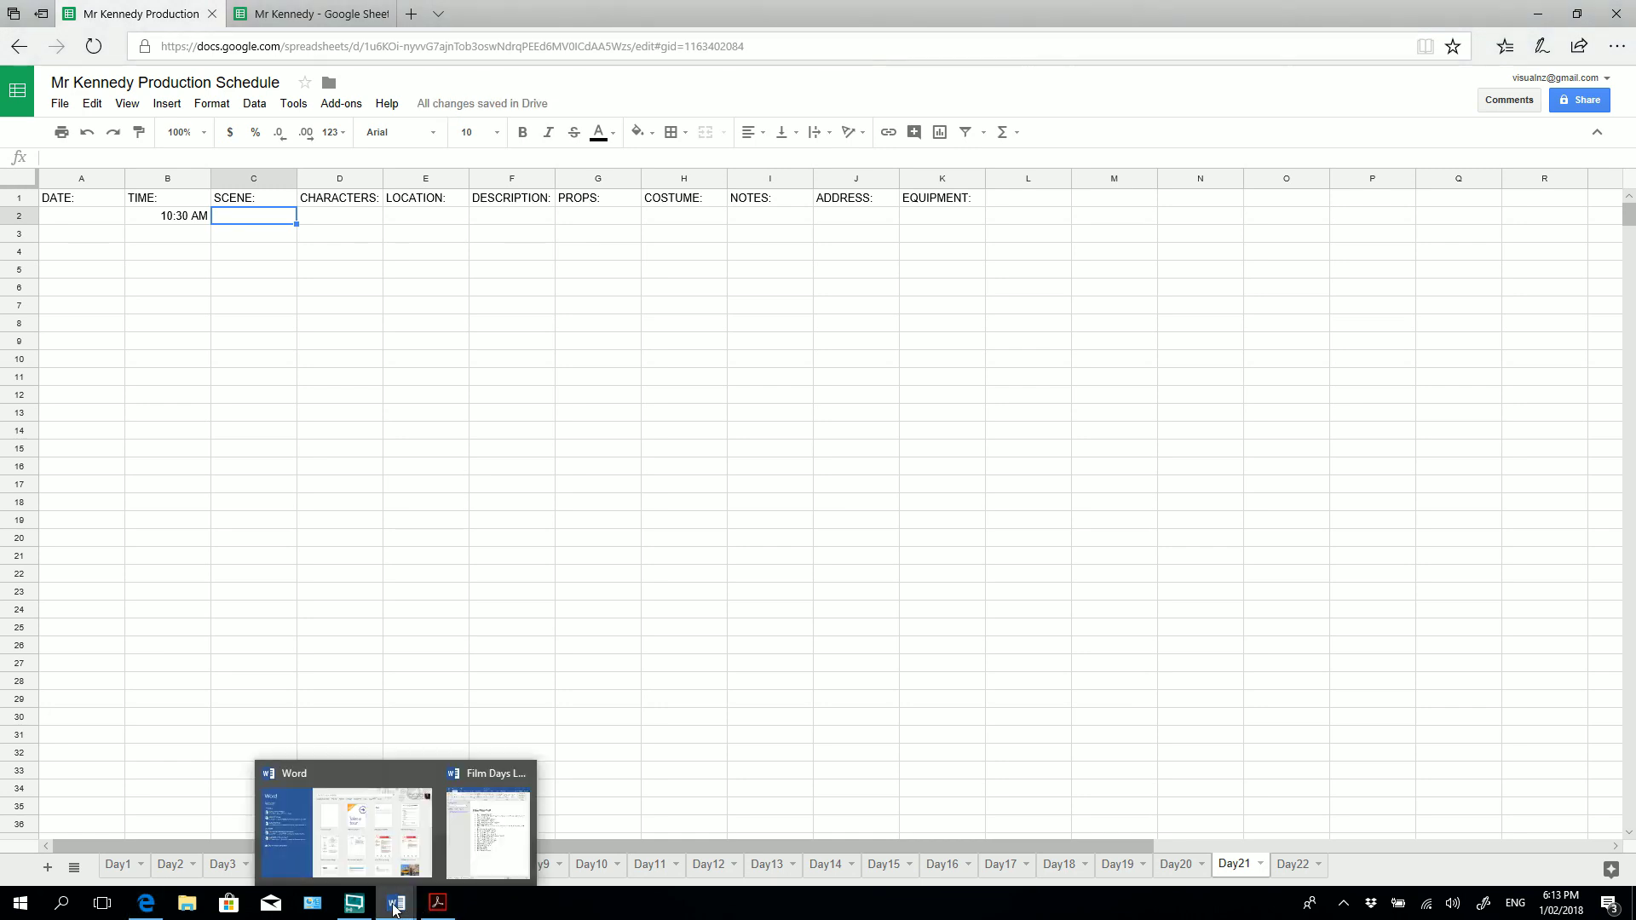
{"action": "left_click", "coordinate": [488, 830]}
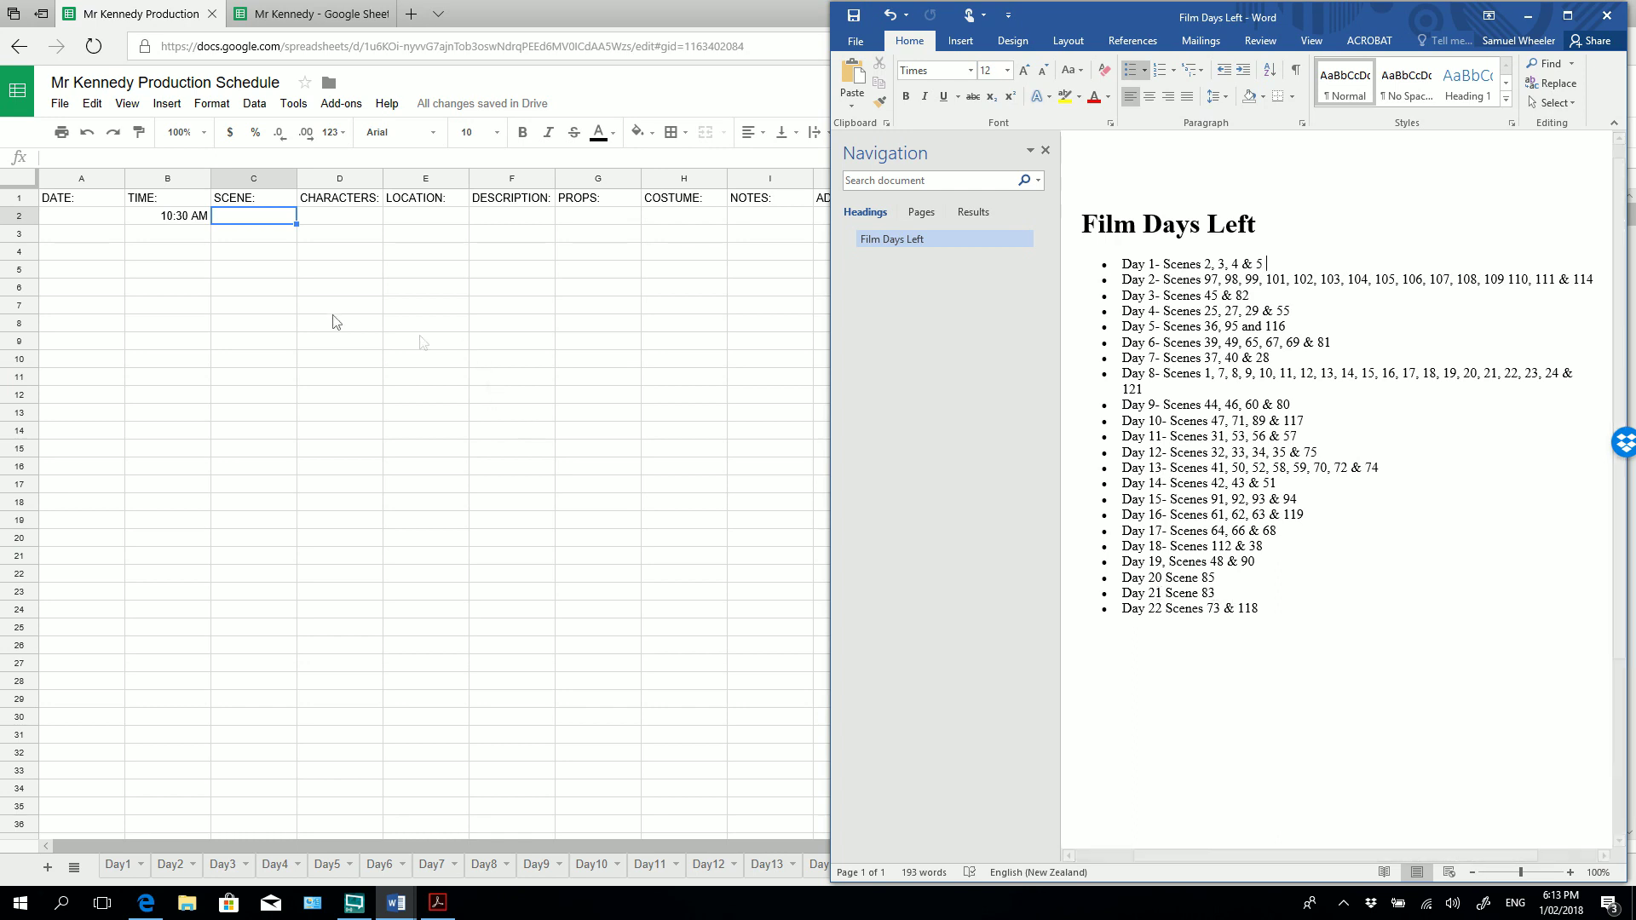
{"action": "left_click", "coordinate": [274, 219]}
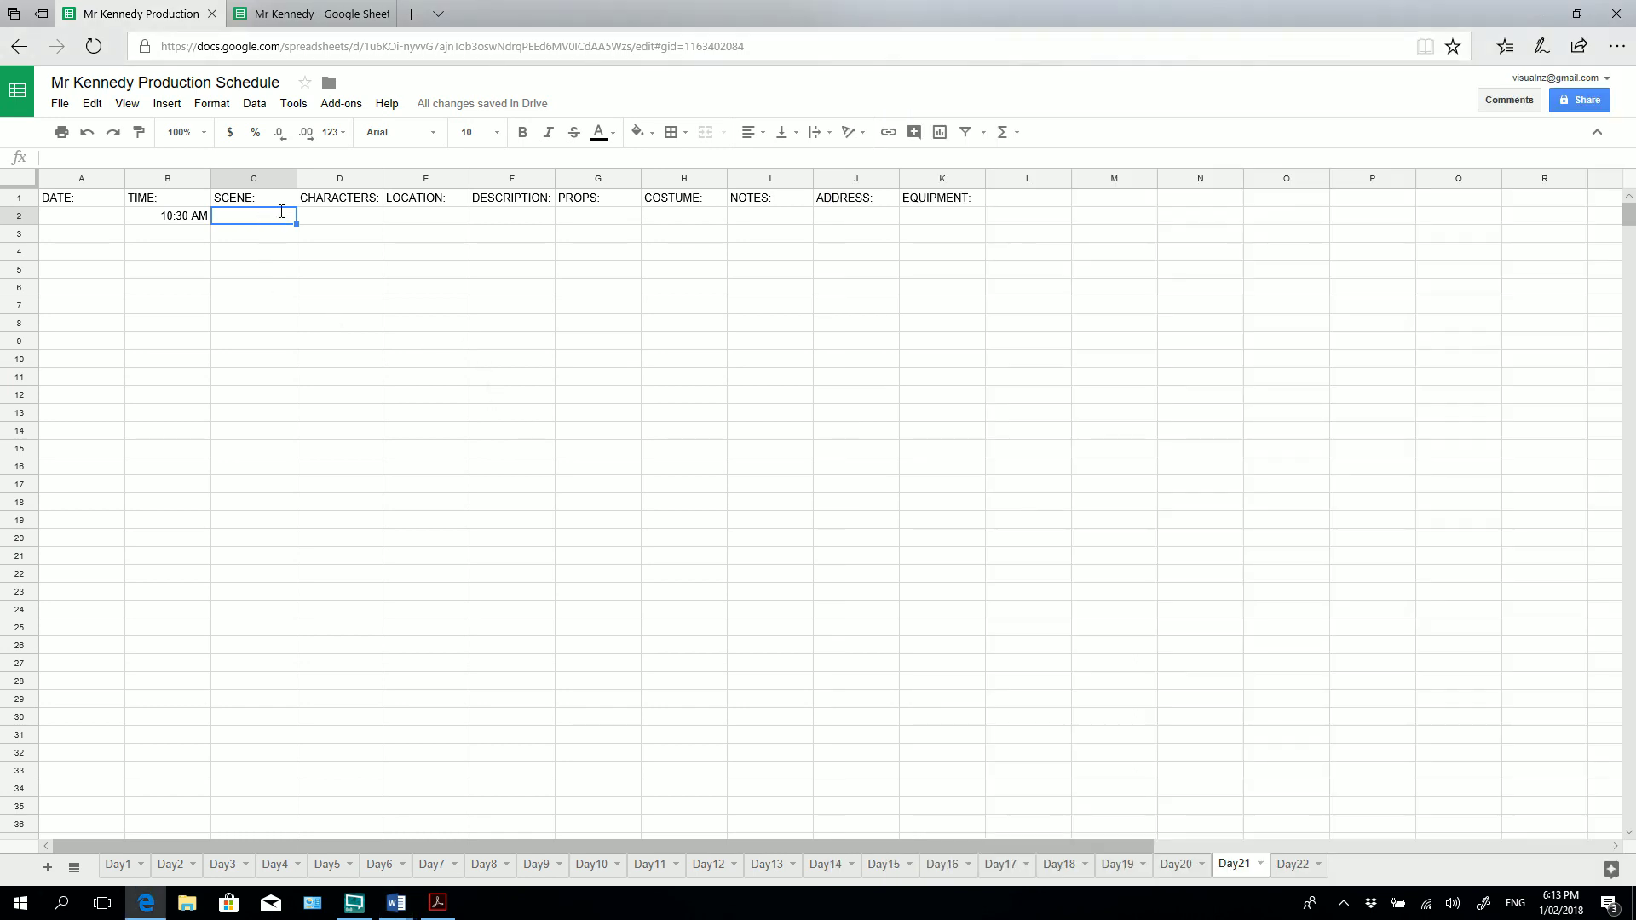
{"action": "double_click", "coordinate": [281, 212]}
{"action": "type", "text": "83"}
{"action": "left_click", "coordinate": [335, 219]}
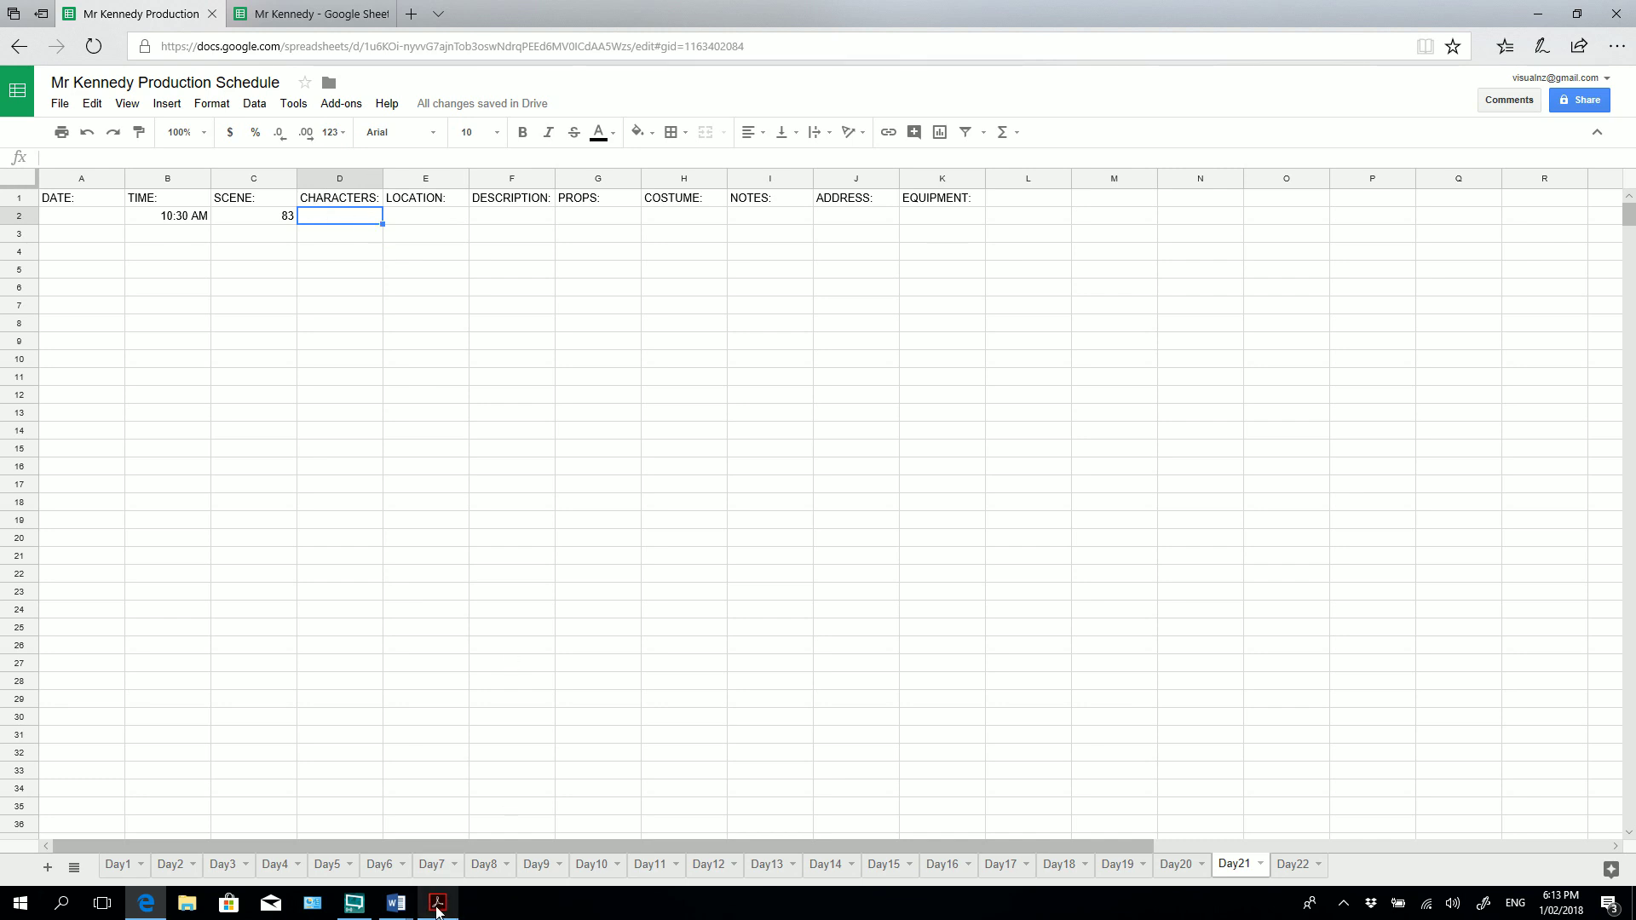
Bring up the script PDF, move its window aside, and scroll down to page 57.
{"action": "left_click", "coordinate": [439, 908]}
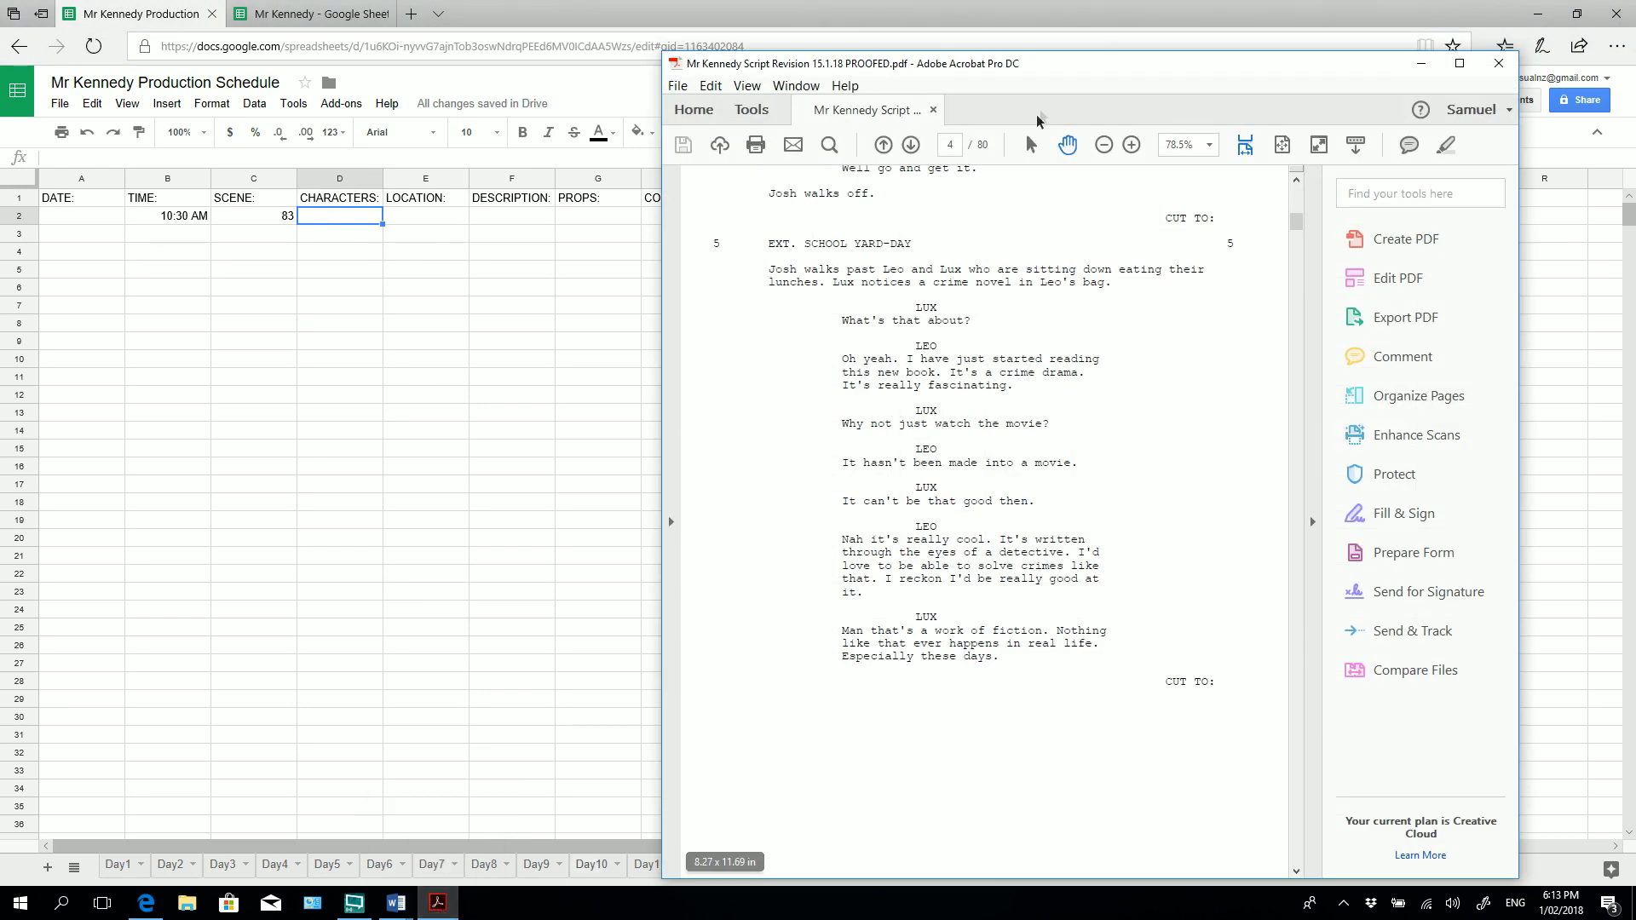
{"action": "left_click_drag", "start_coordinate": [1133, 73], "coordinate": [468, 36]}
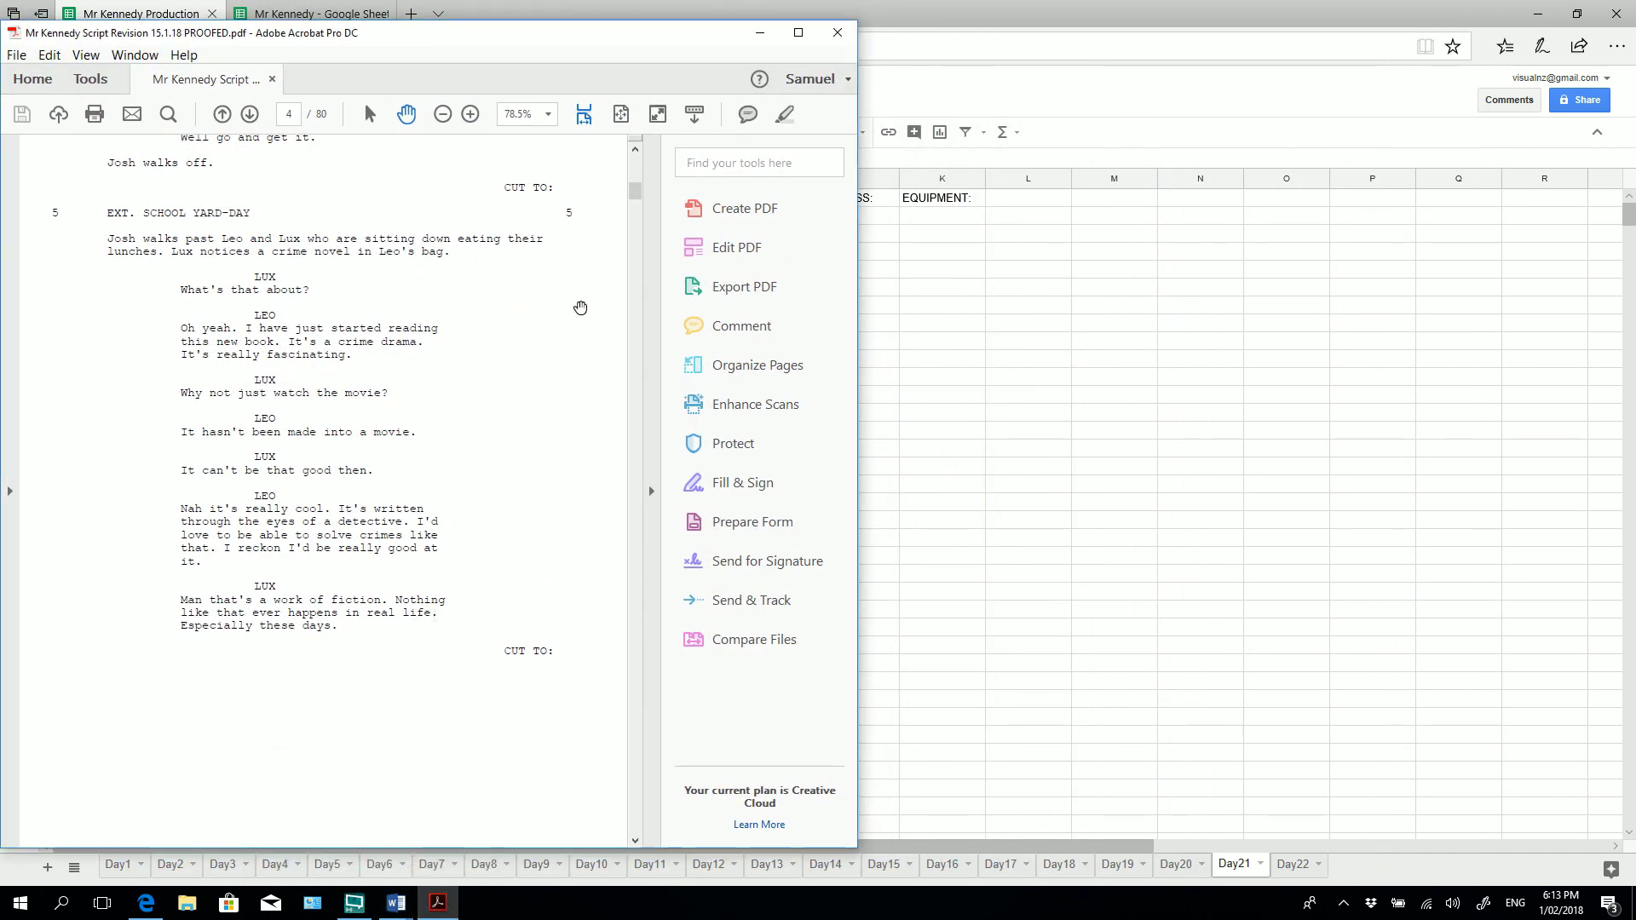
{"action": "scroll", "coordinate": [588, 307], "scroll_direction": "down", "scroll_amount": 4}
{"action": "left_click_drag", "start_coordinate": [634, 196], "coordinate": [614, 628]}
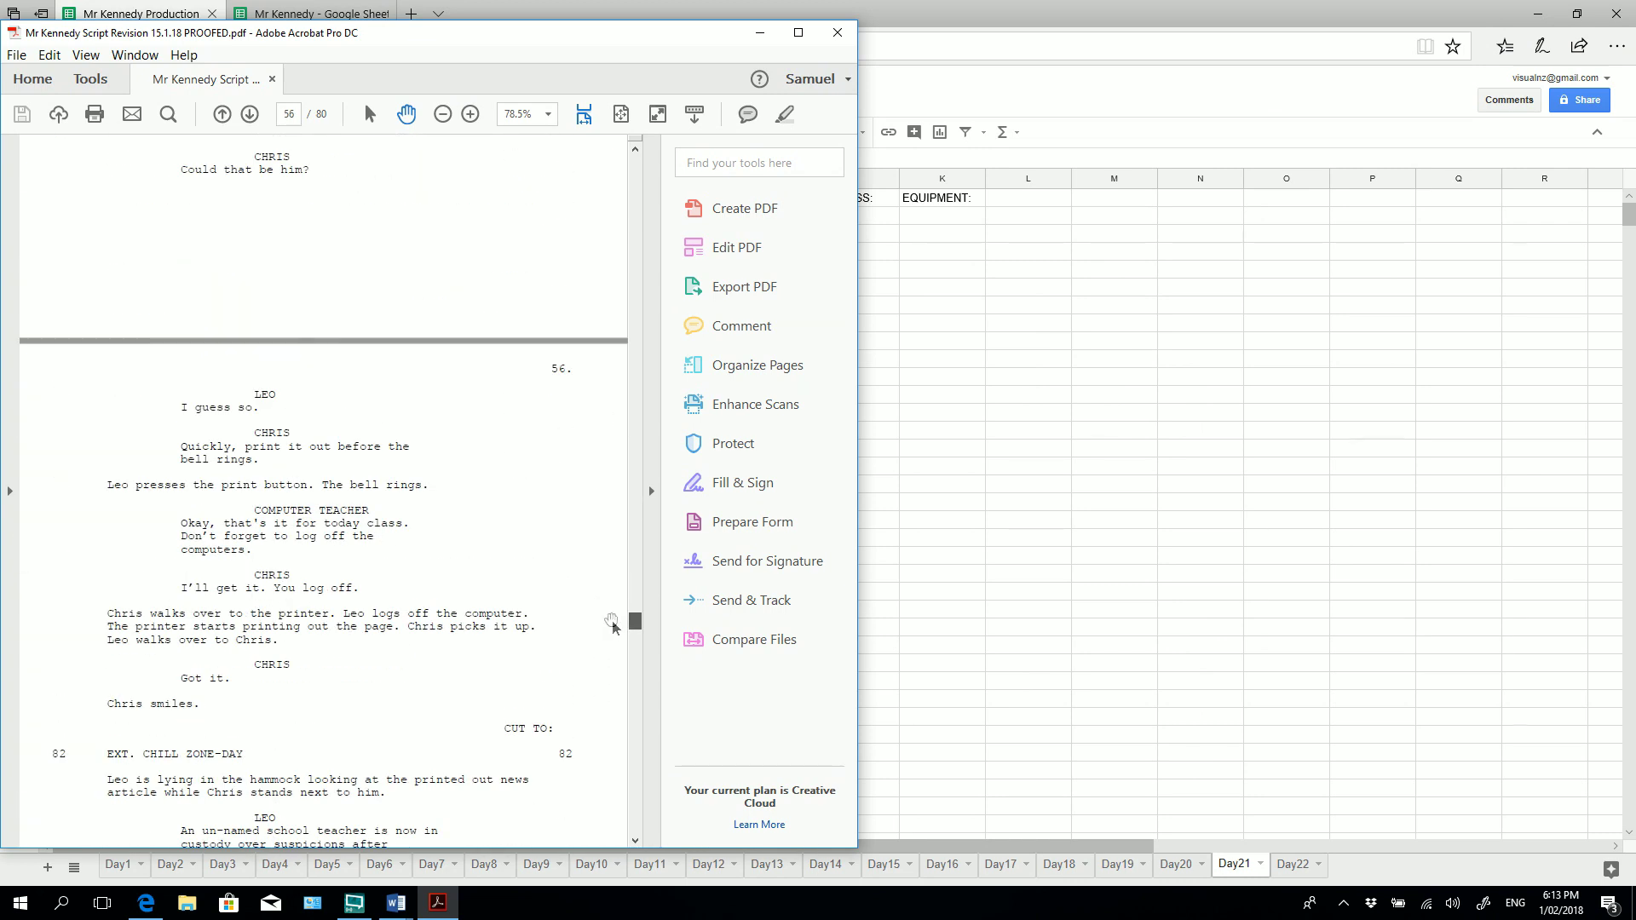
{"action": "scroll", "coordinate": [307, 673], "scroll_direction": "down", "scroll_amount": 6}
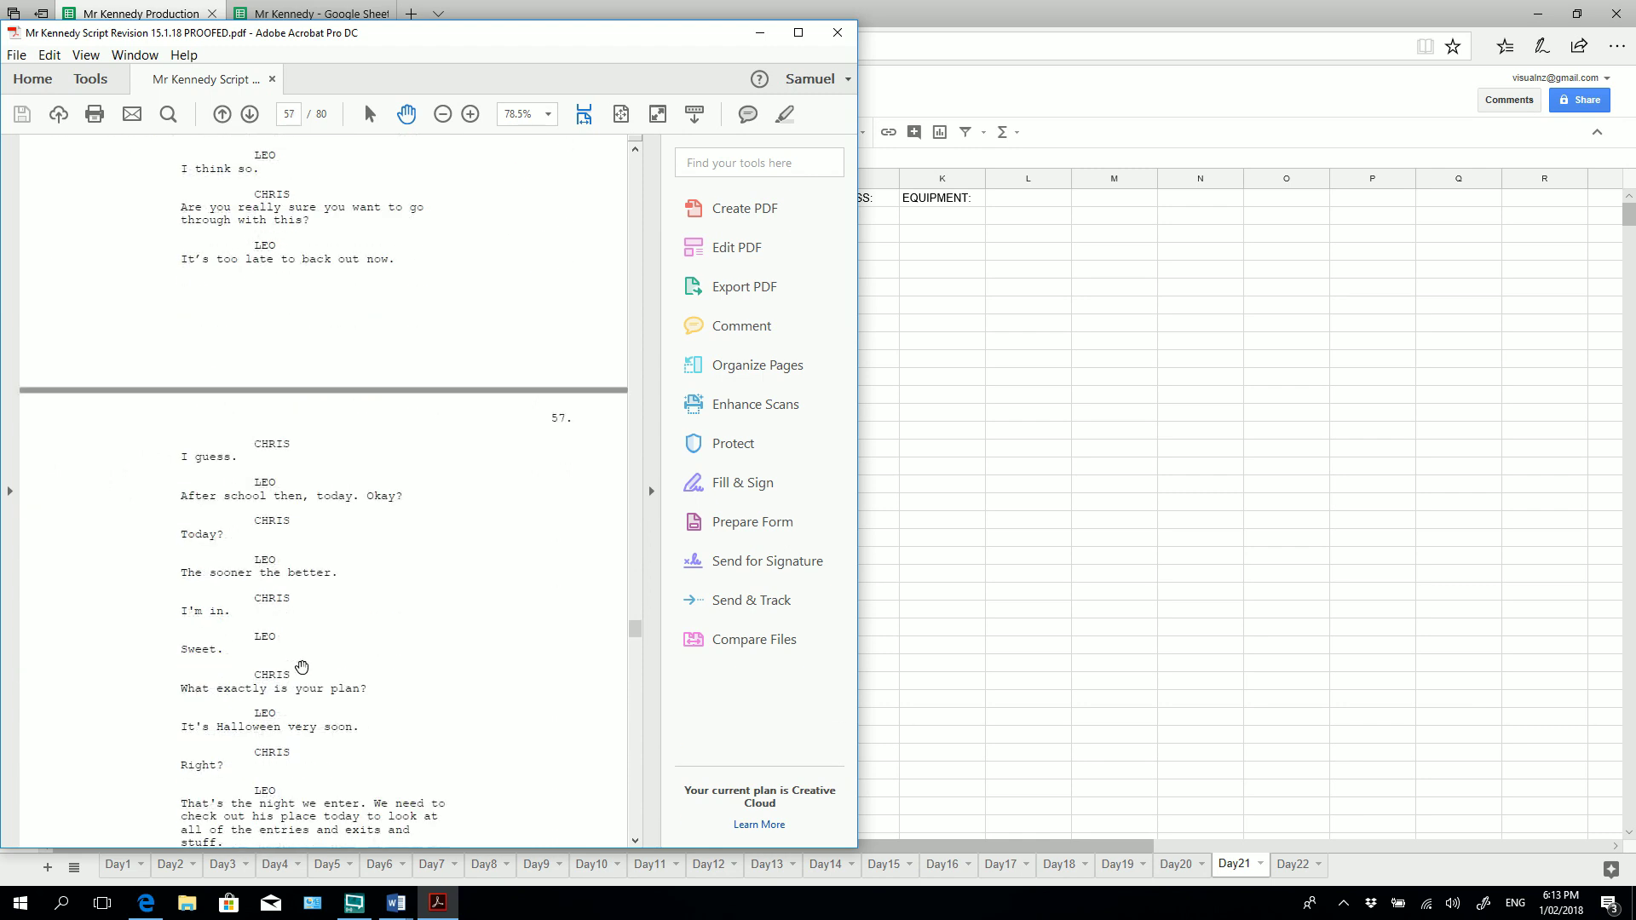
{"action": "scroll", "coordinate": [301, 666], "scroll_direction": "down", "scroll_amount": 10}
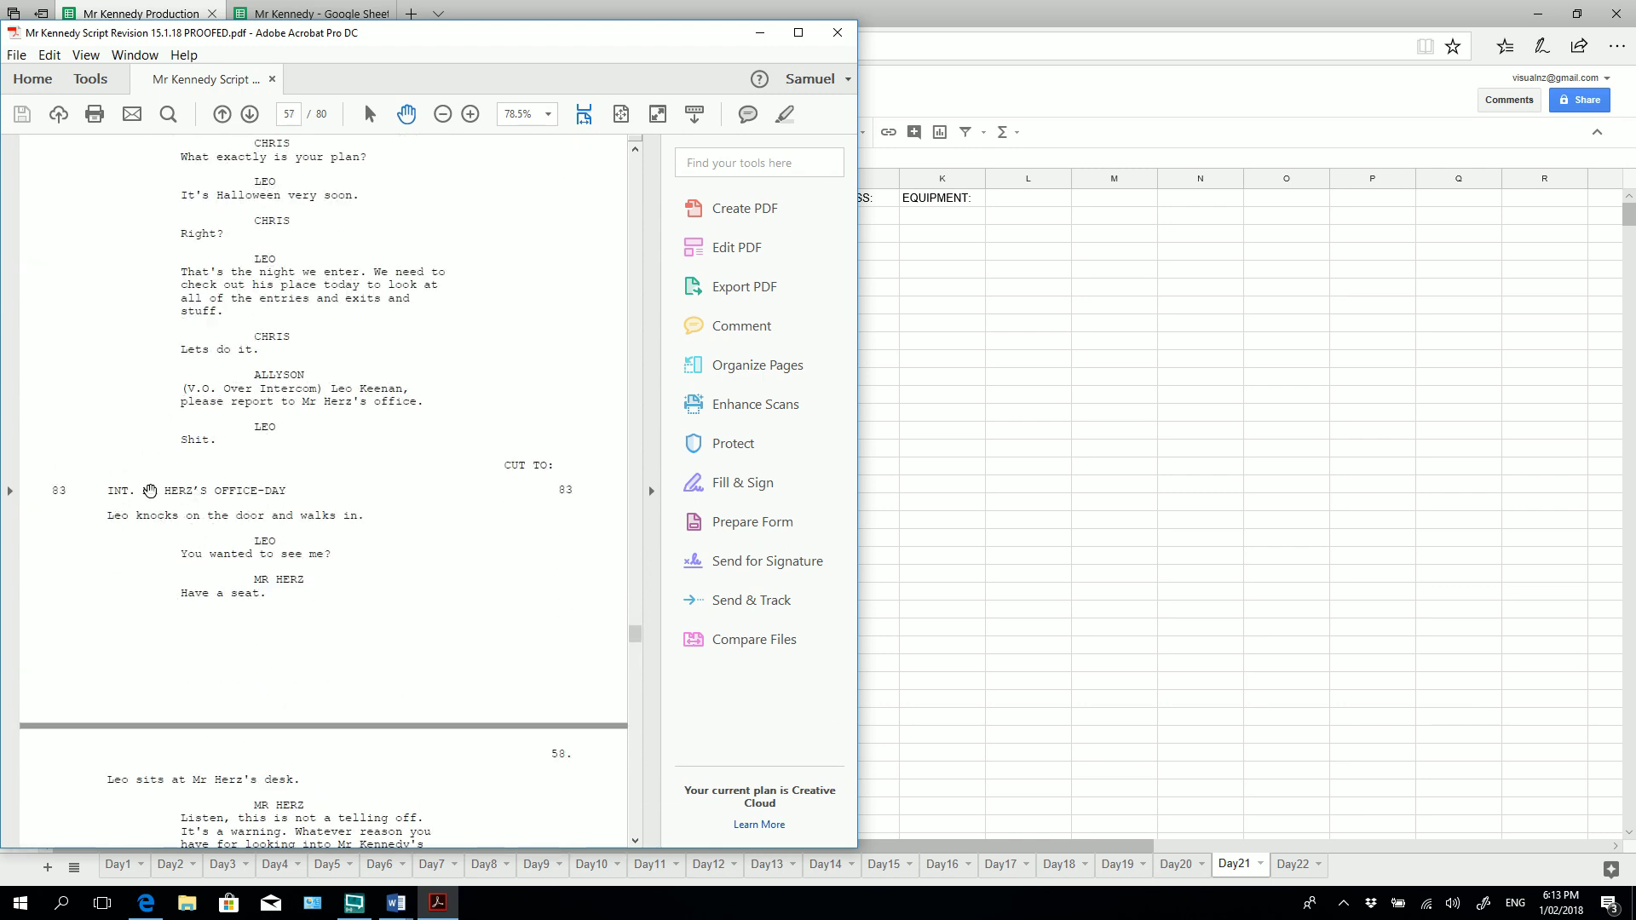
{"action": "scroll", "coordinate": [150, 491], "scroll_direction": "down", "scroll_amount": 4}
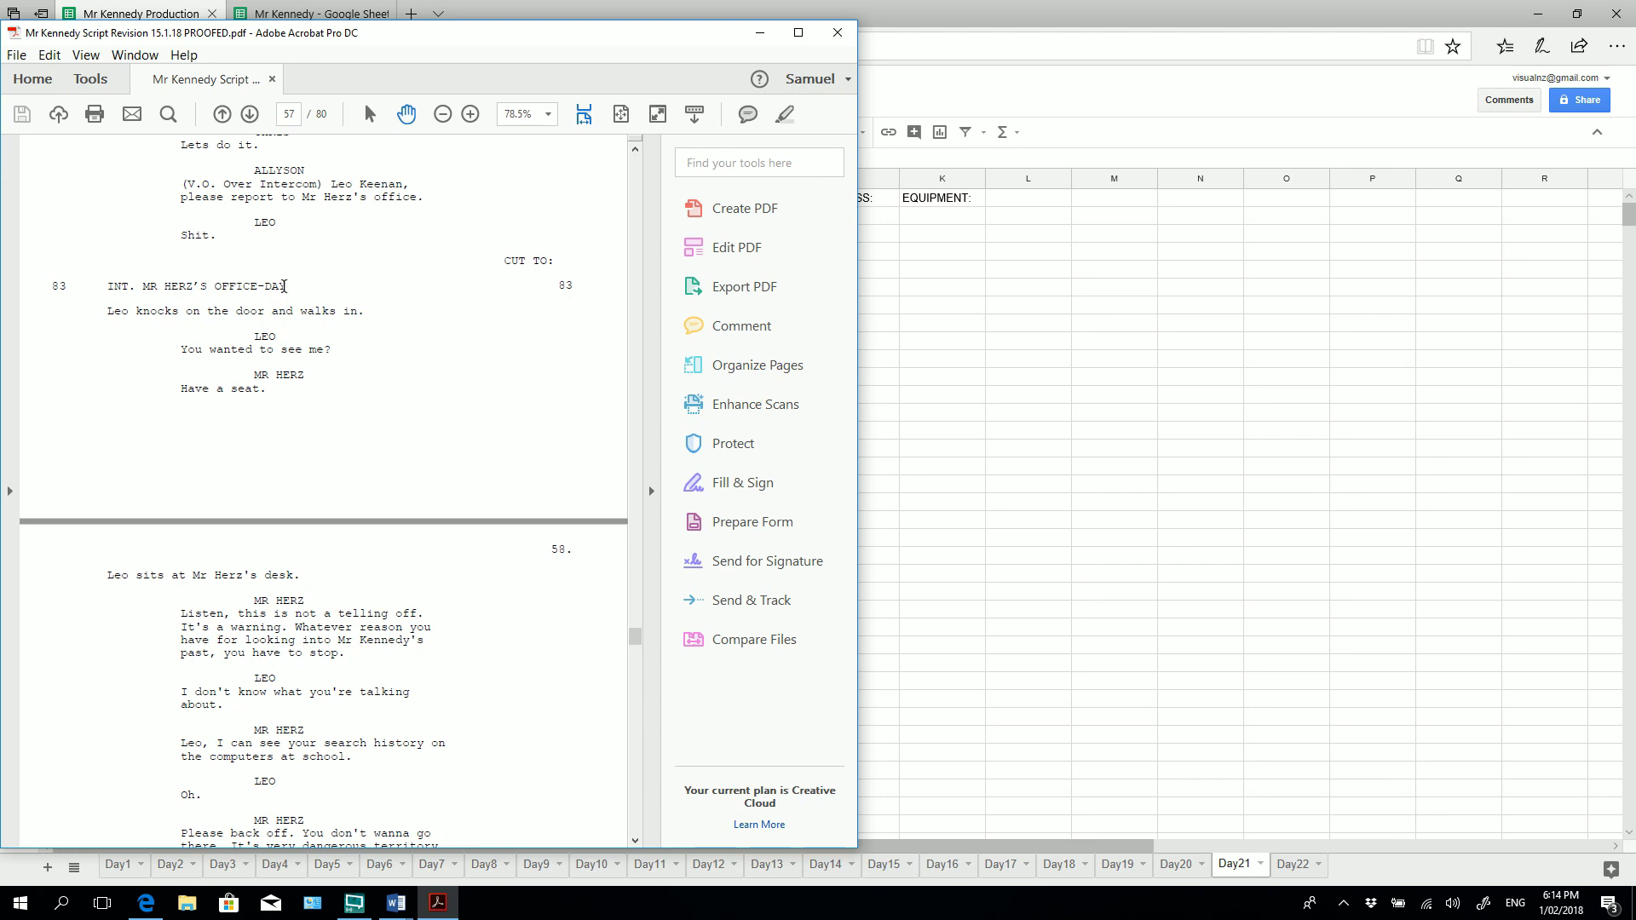
Select scene 83's heading MR HERZ'S OFFICE-DAY and bring the spreadsheet forward.
{"action": "left_click_drag", "start_coordinate": [285, 286], "coordinate": [148, 289]}
{"action": "key", "text": "ctrl+c"}
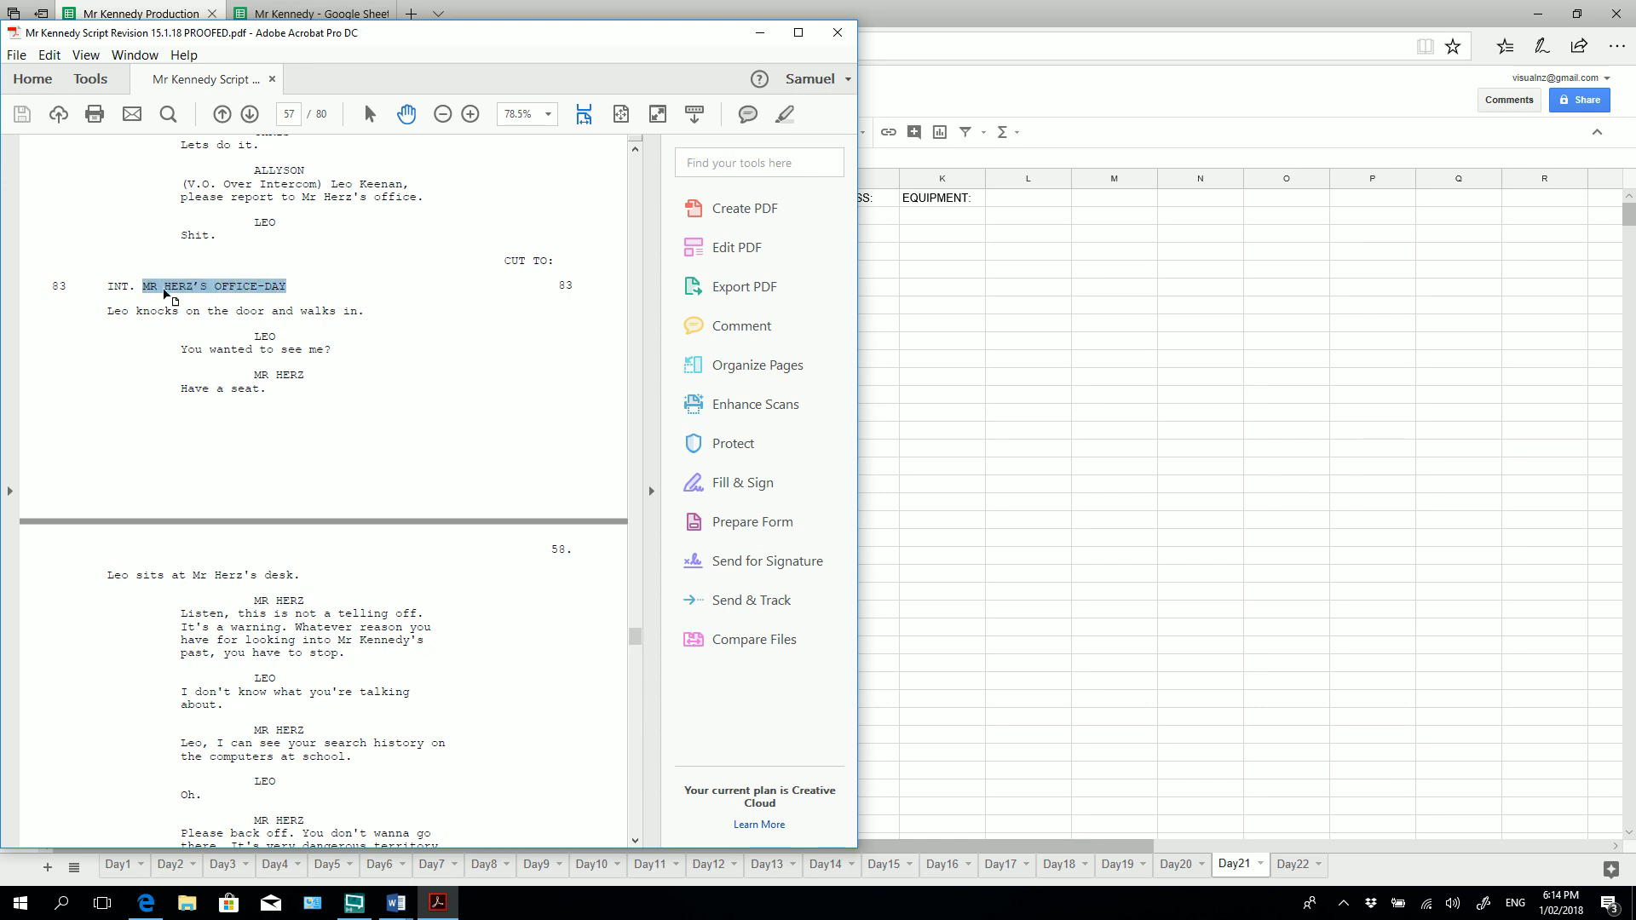
{"action": "left_click_drag", "start_coordinate": [149, 294], "coordinate": [1020, 28]}
{"action": "double_click", "coordinate": [1018, 19]}
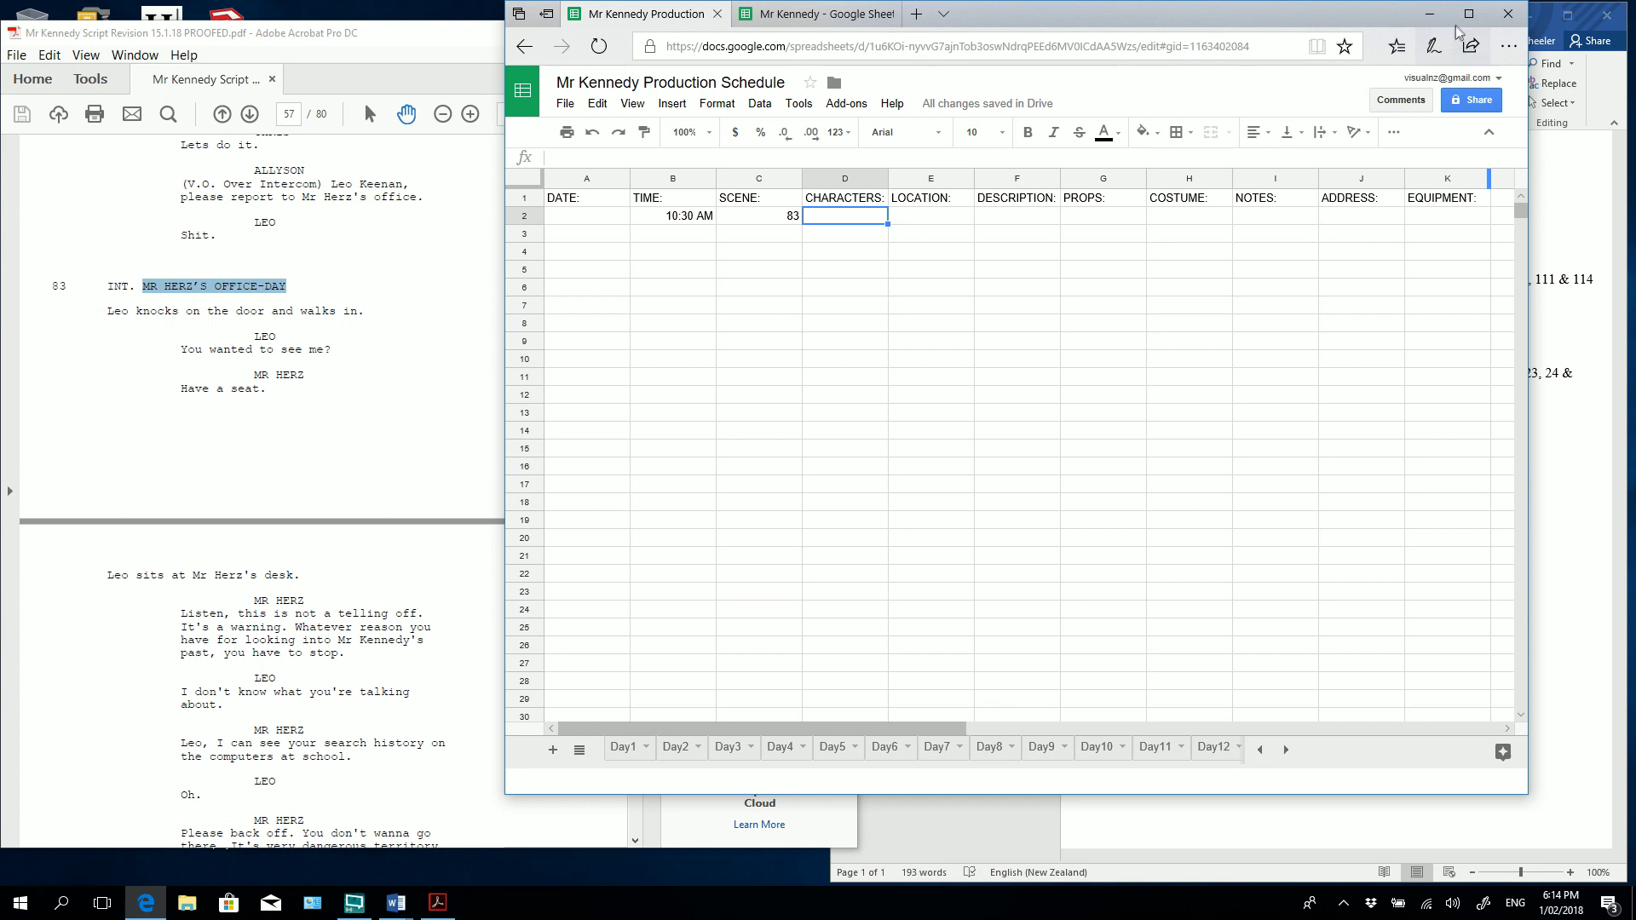
Maximize Sheets, paste the heading into LOCATION cell E2, and widen column E.
{"action": "left_click", "coordinate": [1467, 14]}
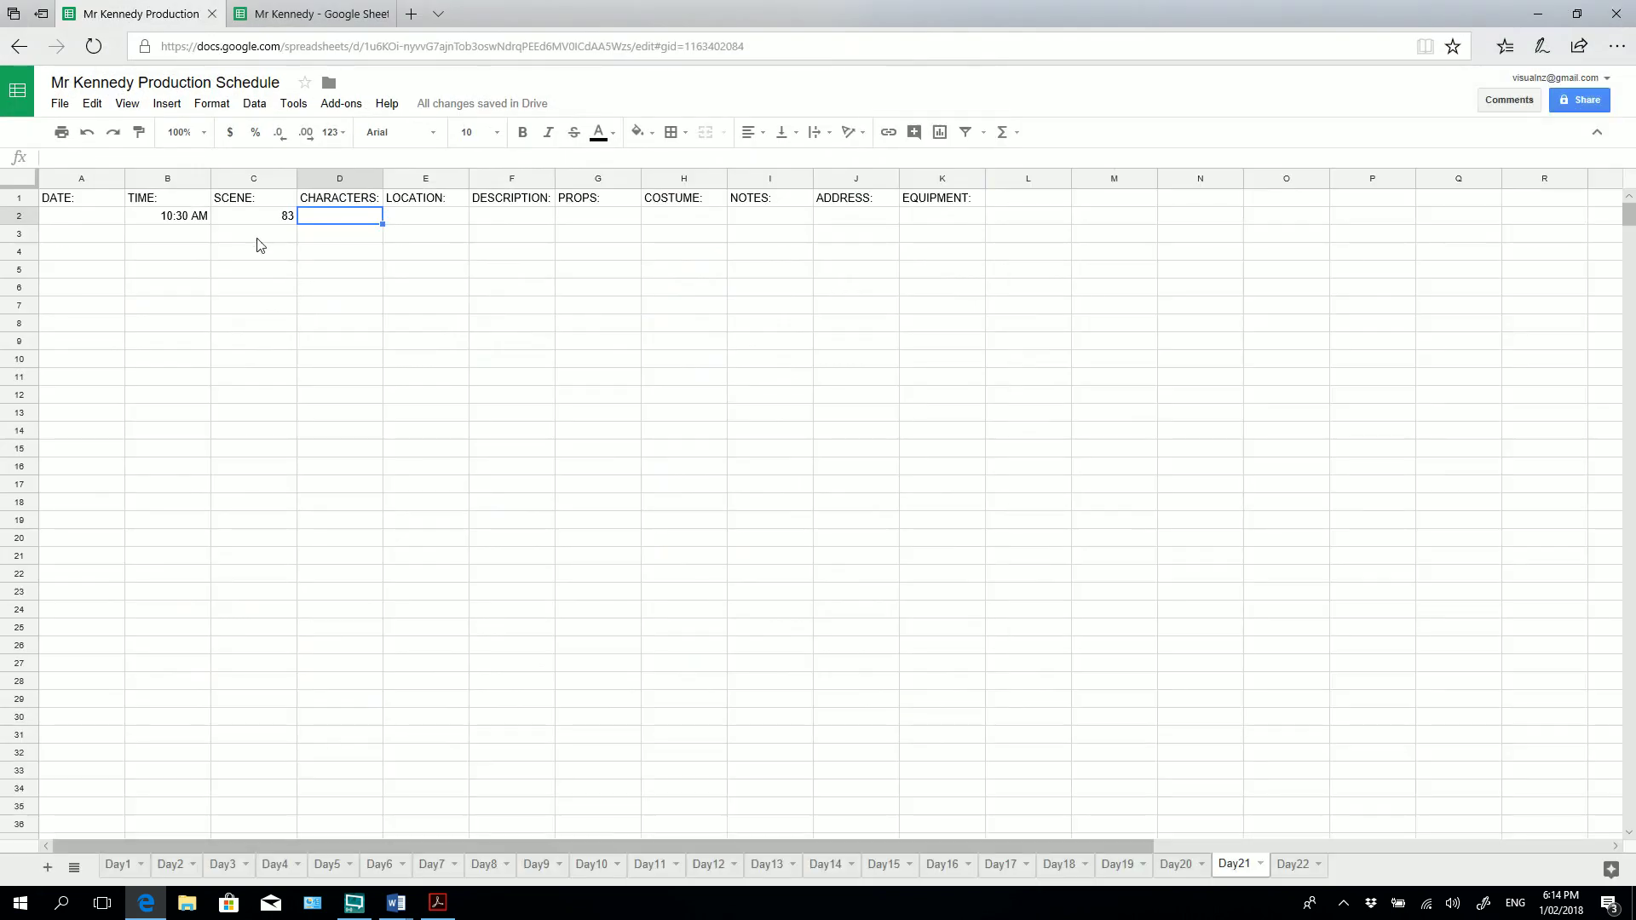
{"action": "left_click", "coordinate": [435, 220]}
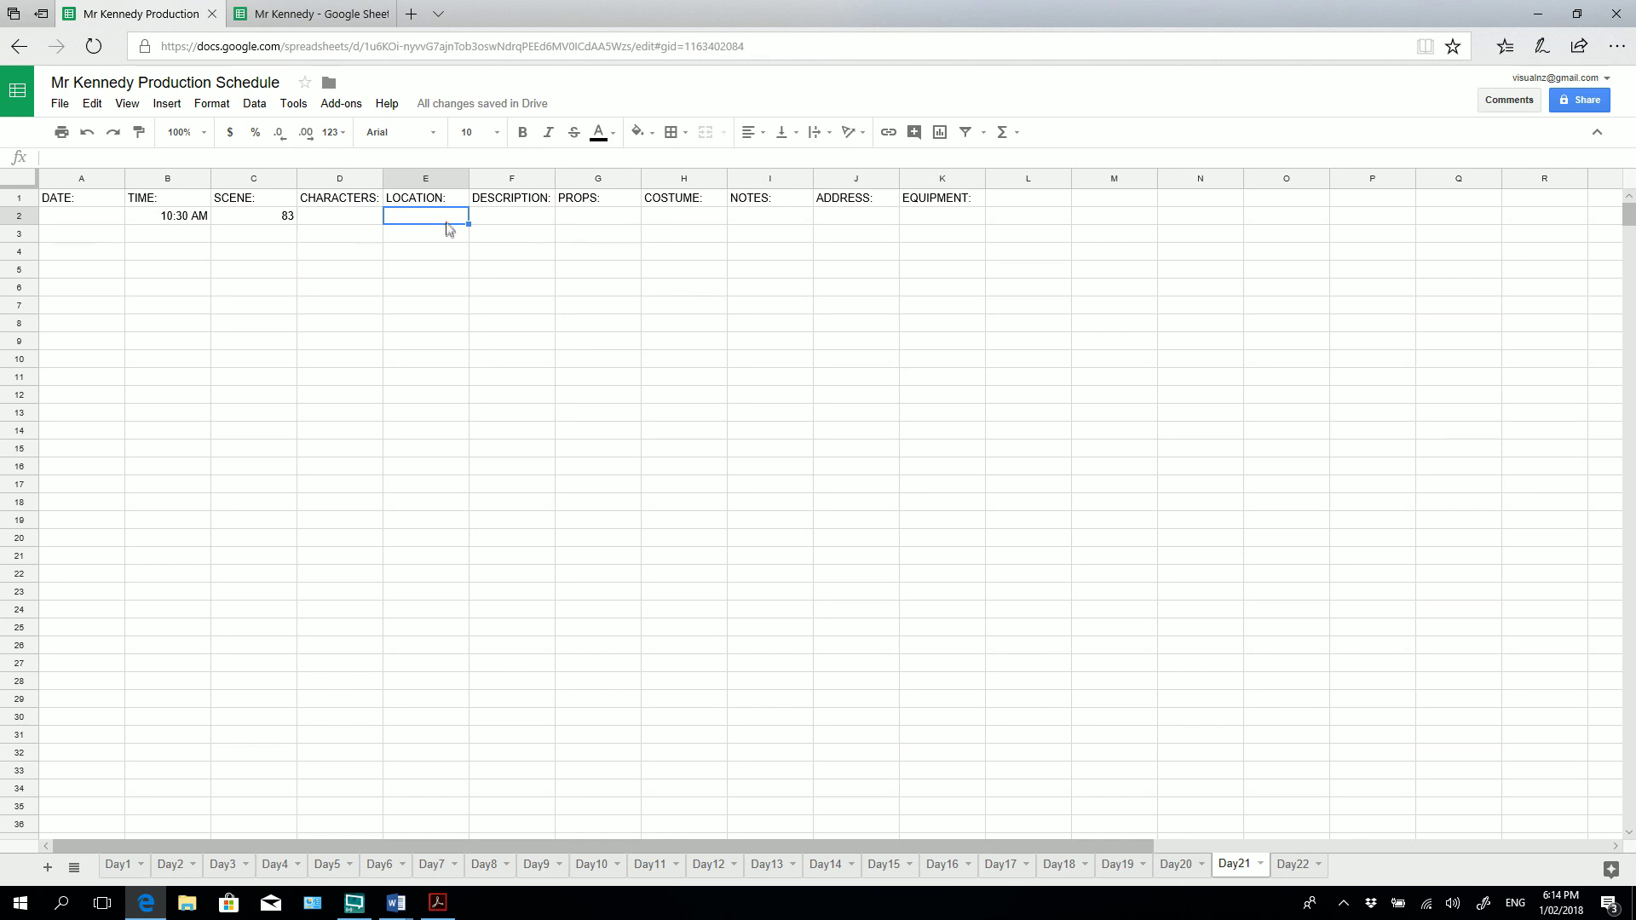
{"action": "key", "text": "ctrl+v"}
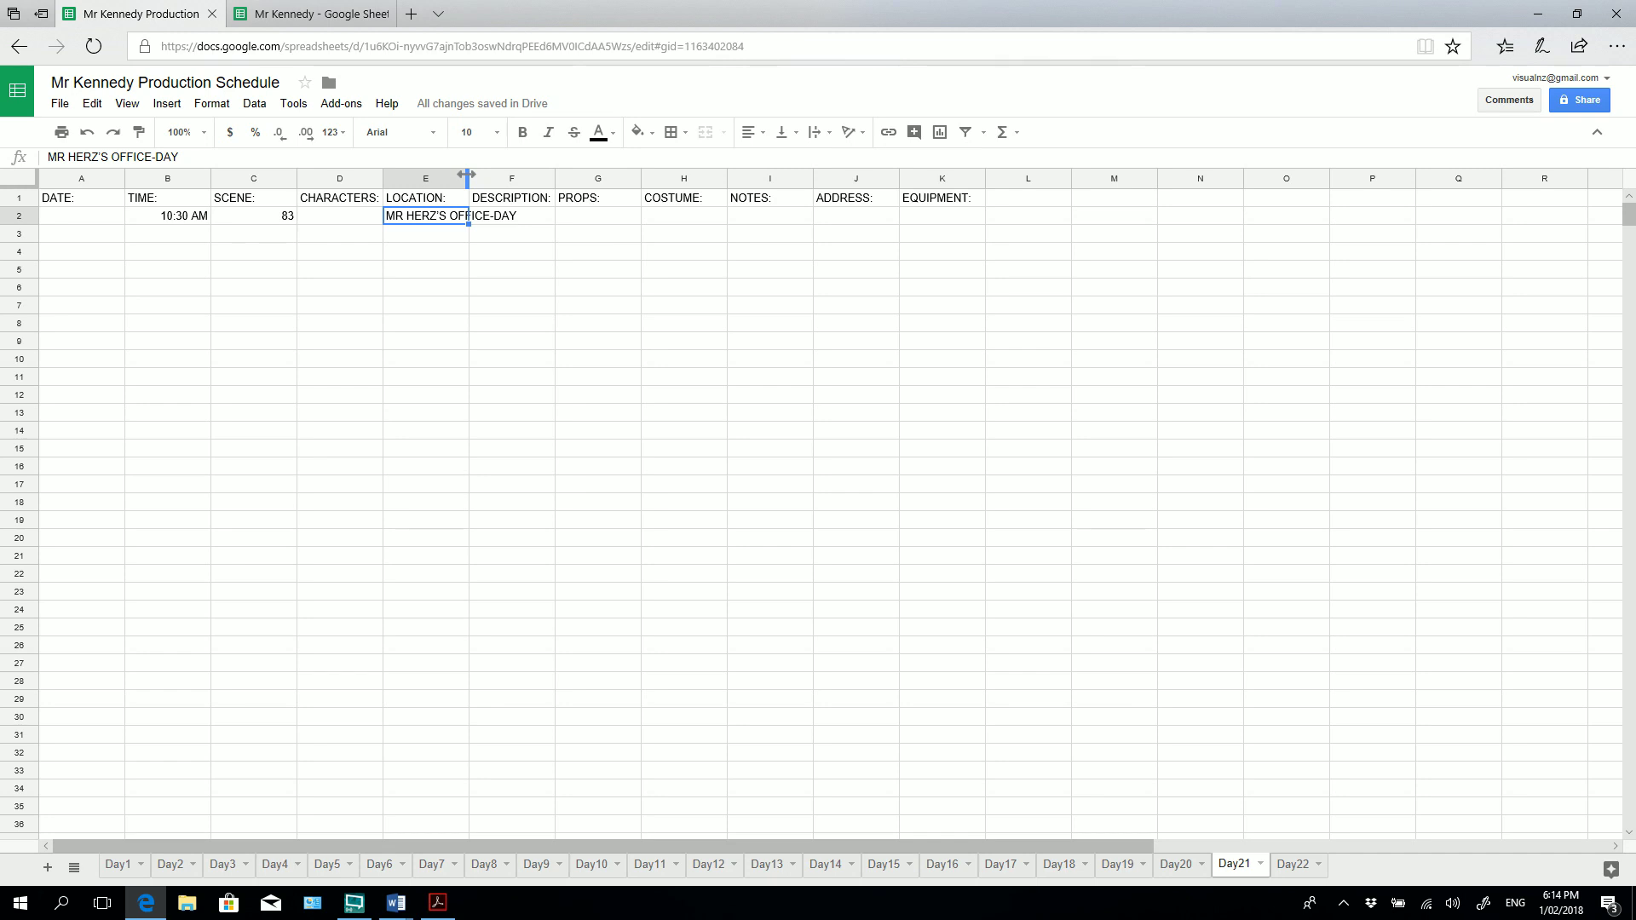
{"action": "left_click_drag", "start_coordinate": [467, 174], "coordinate": [530, 167]}
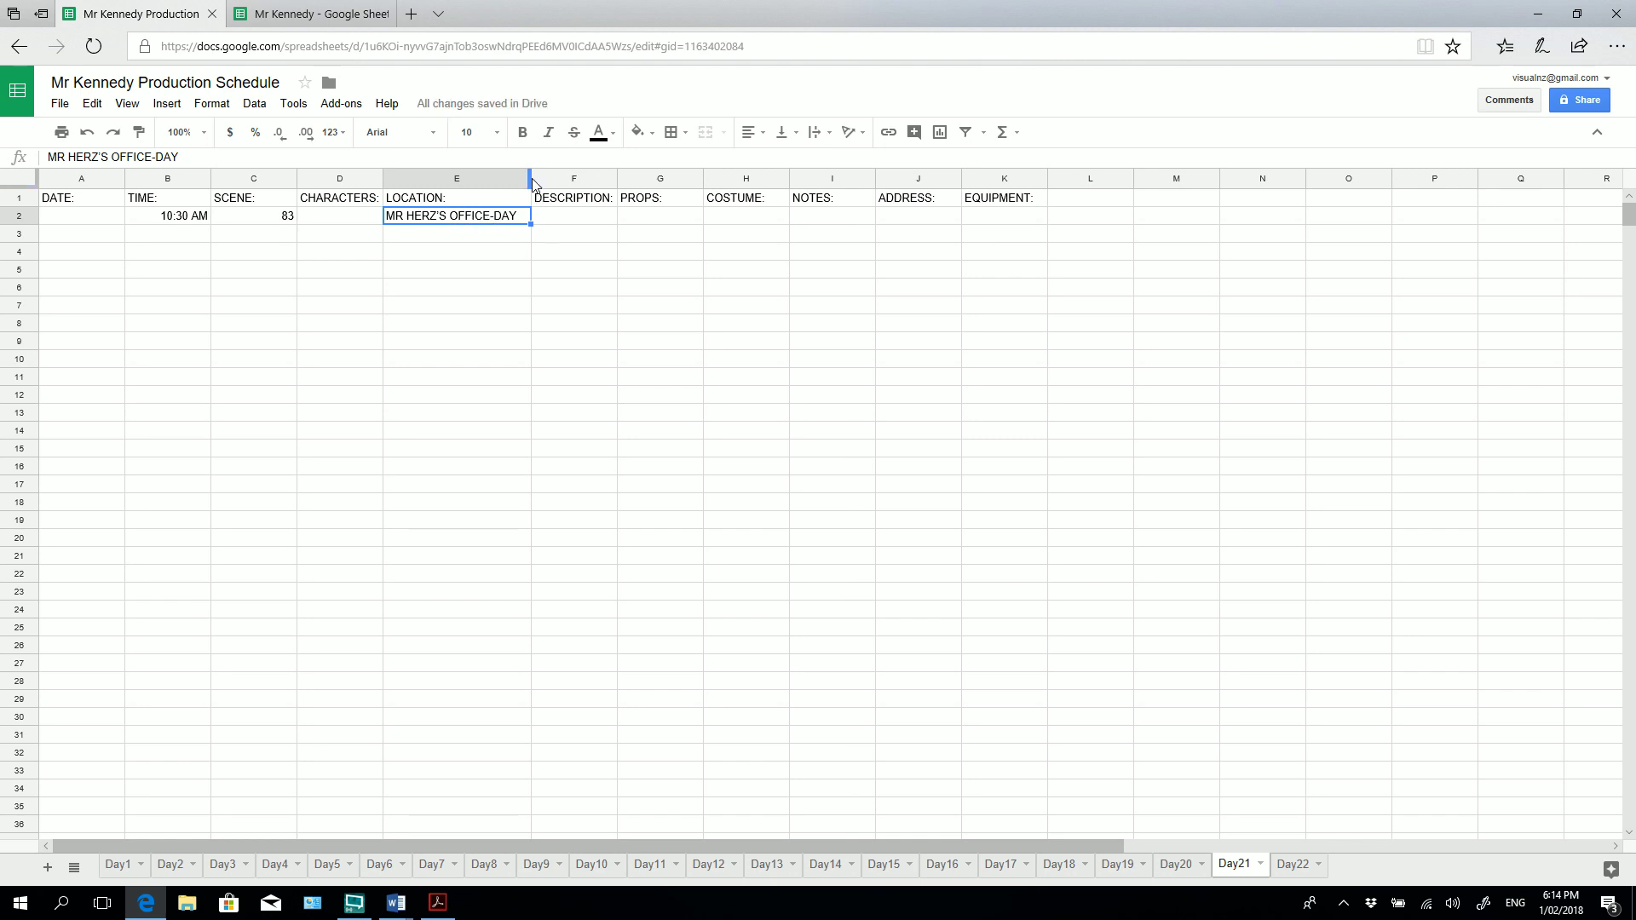
{"action": "left_click_drag", "start_coordinate": [529, 176], "coordinate": [576, 173]}
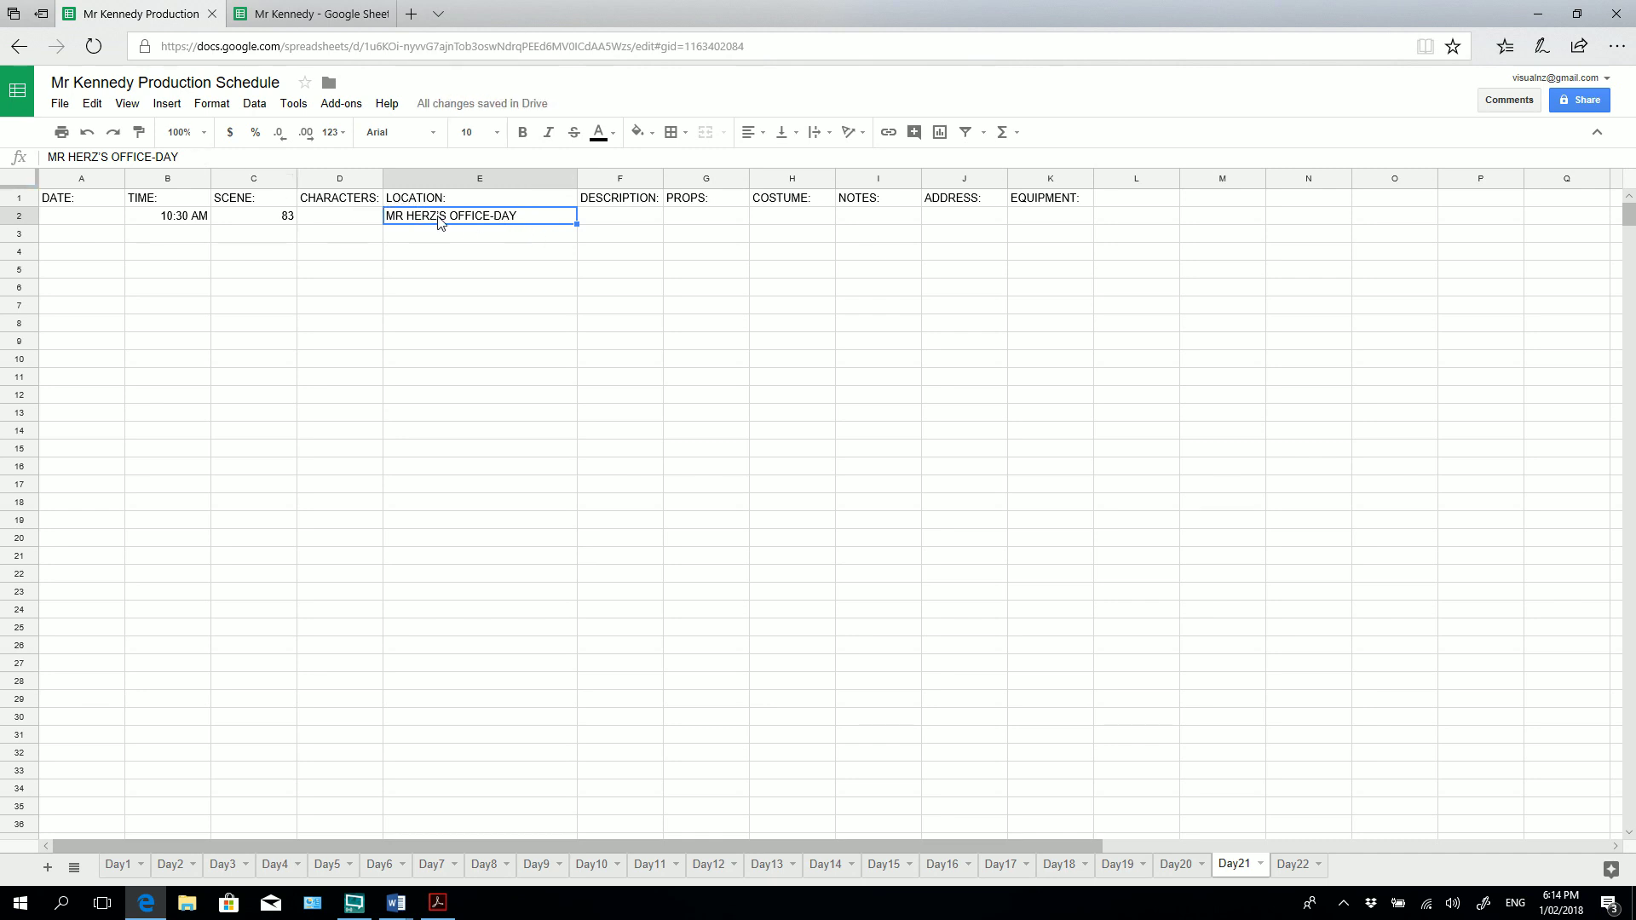
Edit E2's location text to read MR HERZ'S OFFICE INT: DAY.
{"action": "left_click", "coordinate": [153, 156]}
{"action": "type", "text": ":"}
{"action": "key", "text": "BackSpace"}
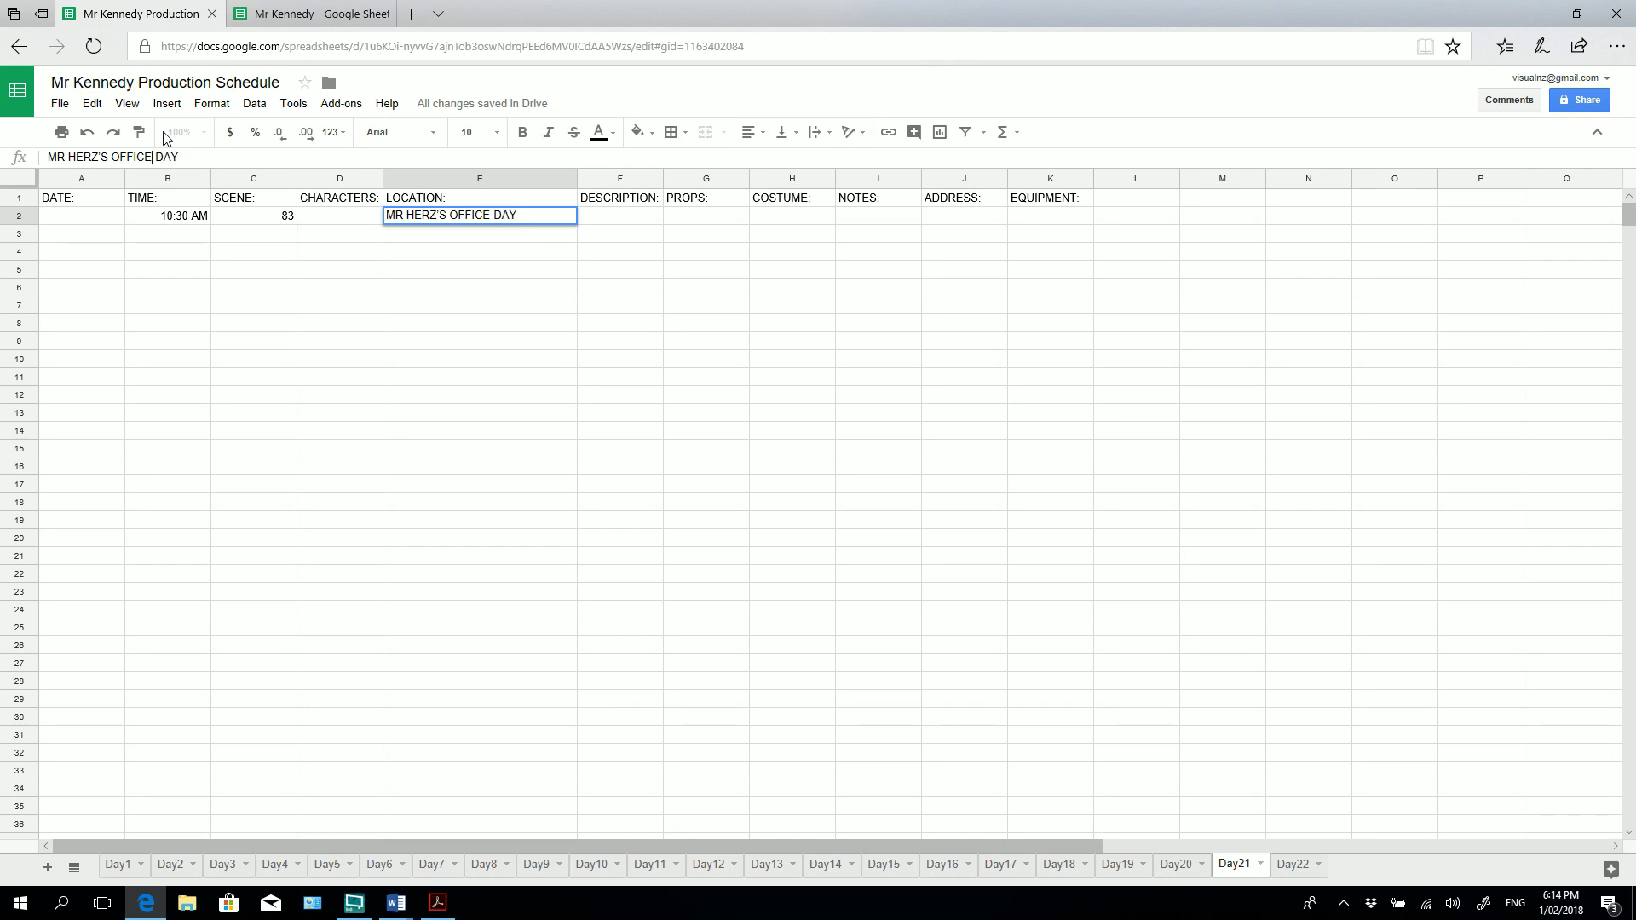
{"action": "type", "text": "INT"}
{"action": "key", "text": "Delete"}
{"action": "type", "text": ":"}
{"action": "left_click", "coordinate": [452, 235]}
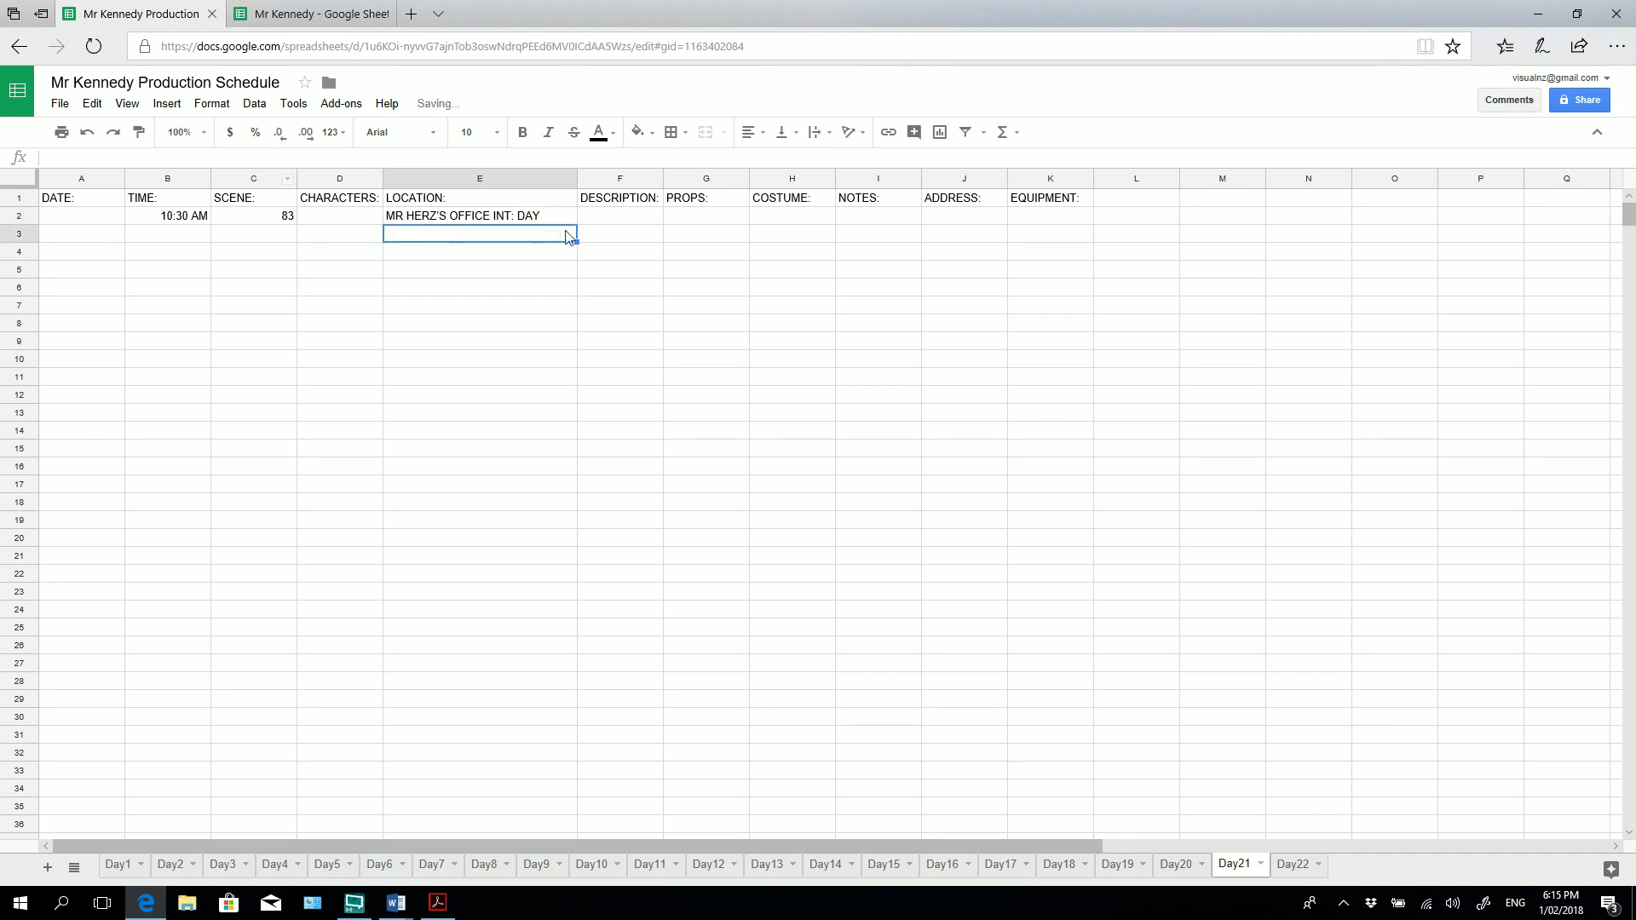
Widen the DESCRIPTION column F to fit scene descriptions.
{"action": "left_click", "coordinate": [625, 218]}
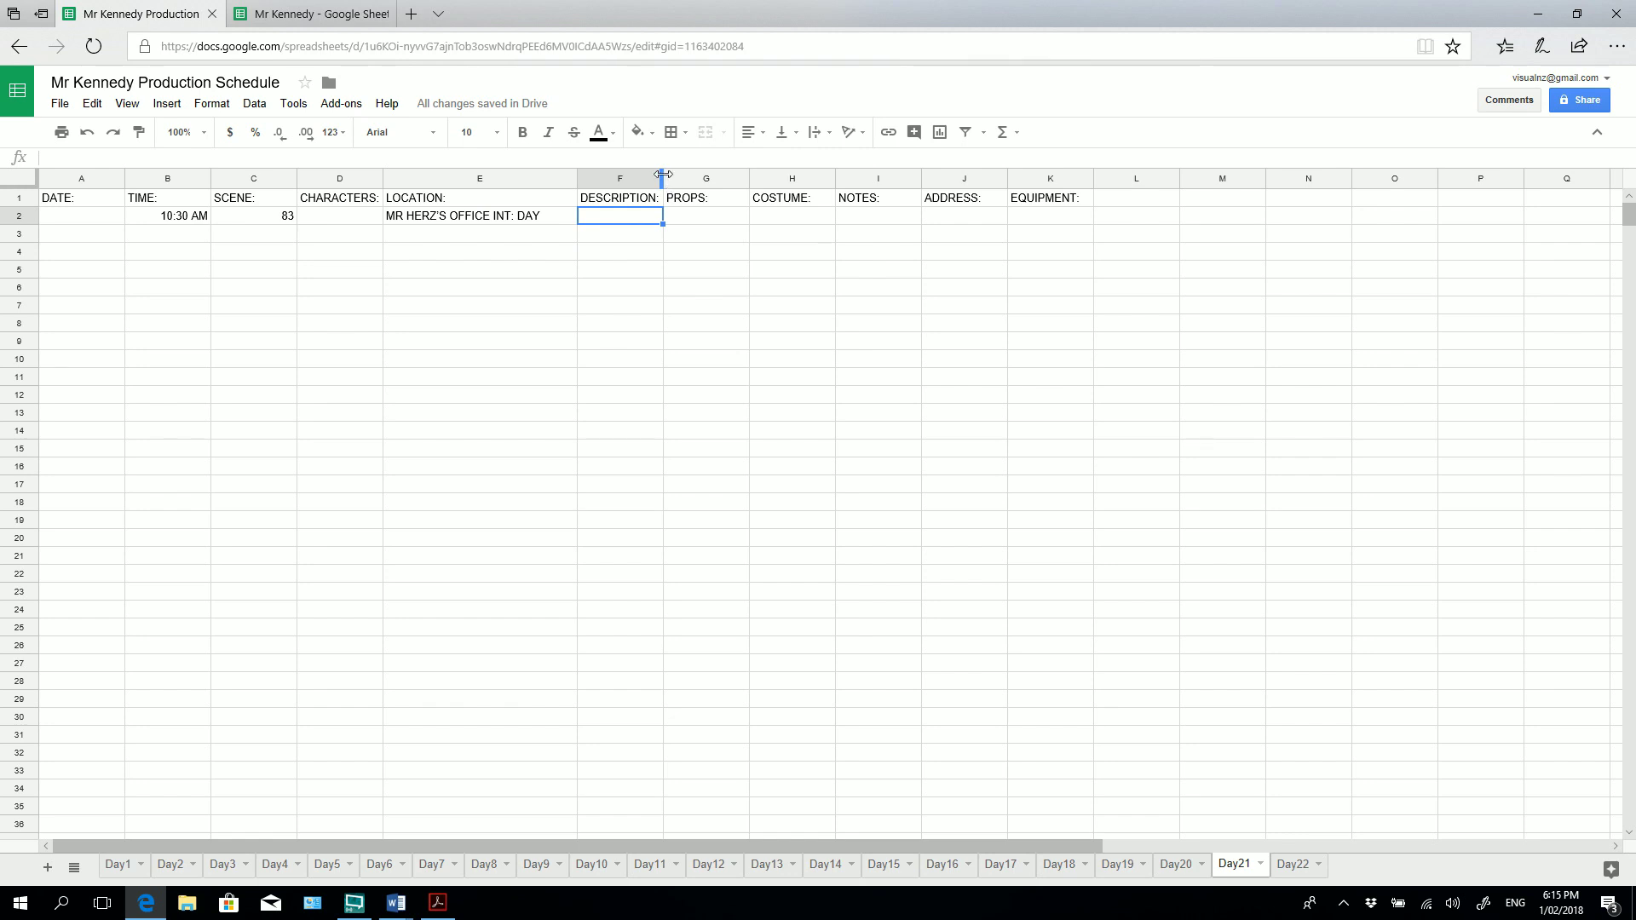
{"action": "left_click_drag", "start_coordinate": [663, 174], "coordinate": [869, 170]}
{"action": "left_click_drag", "start_coordinate": [807, 221], "coordinate": [869, 175]}
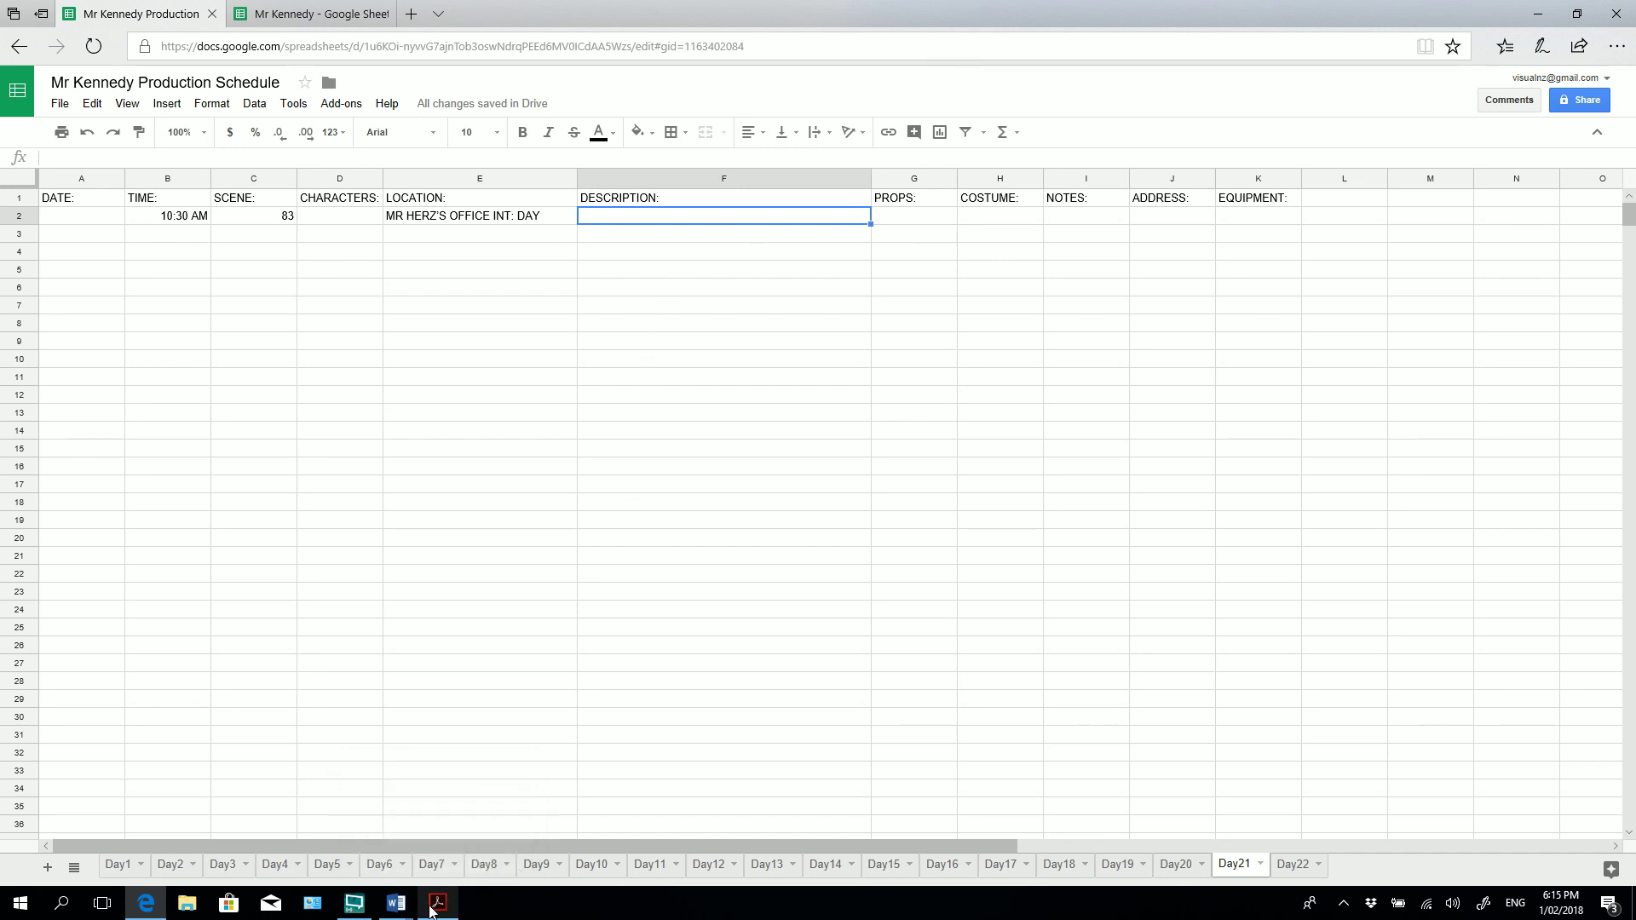
Return to the script at scene 83 on pages 57–58, where Leo knocks and walks in.
{"action": "mouse_move", "coordinate": [436, 906]}
{"action": "left_click", "coordinate": [471, 822]}
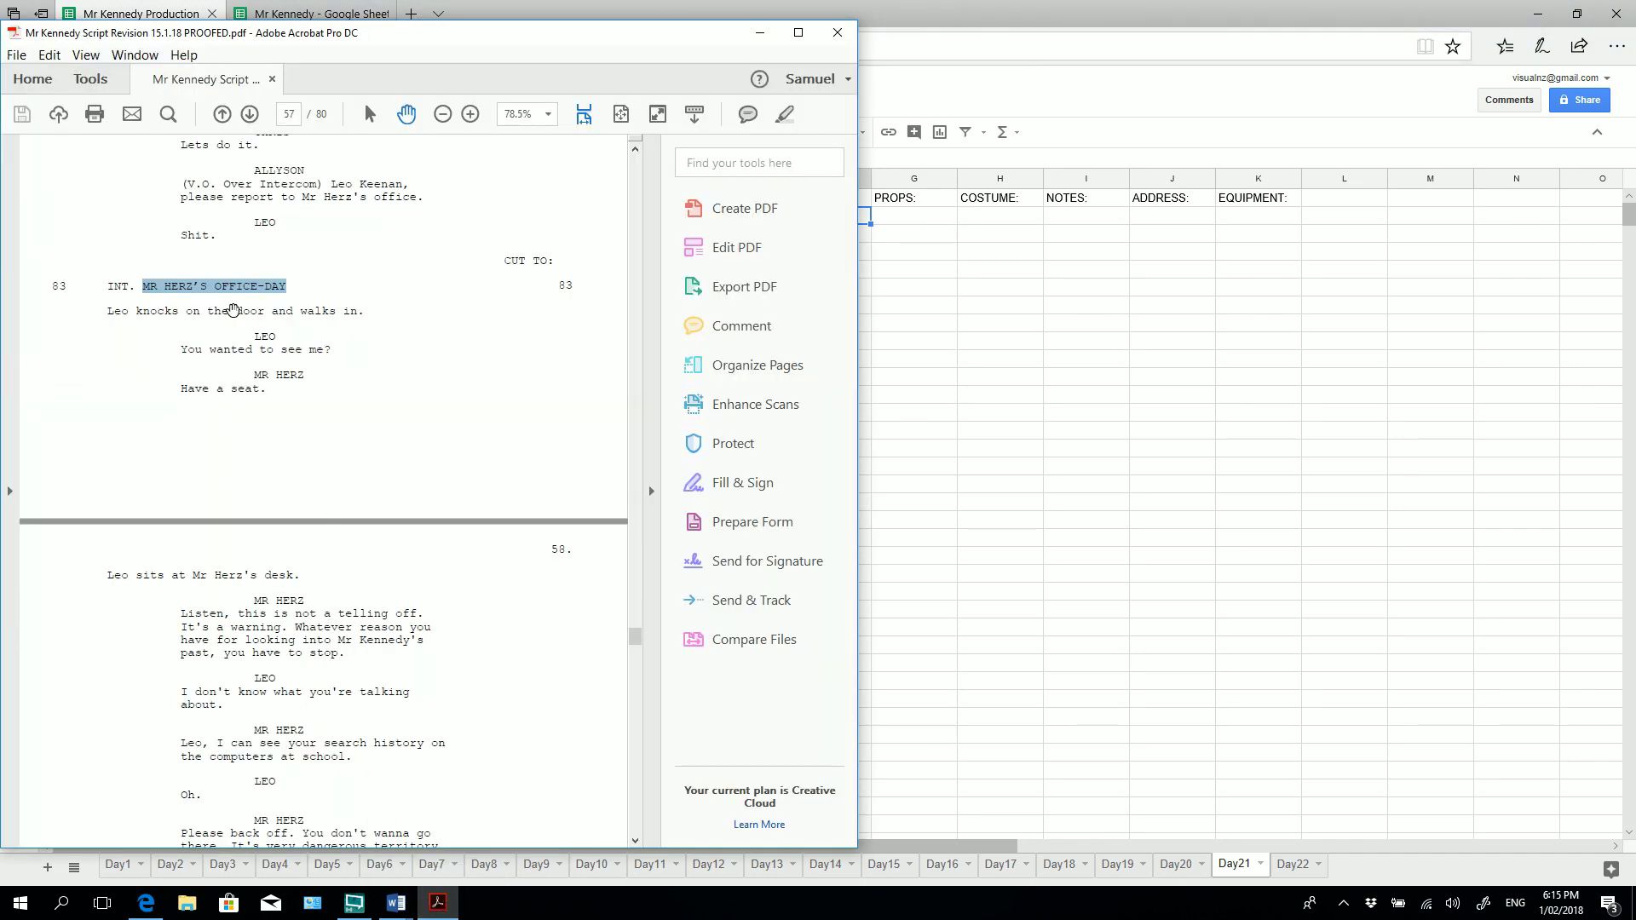
{"action": "scroll", "coordinate": [305, 371], "scroll_direction": "down", "scroll_amount": 3}
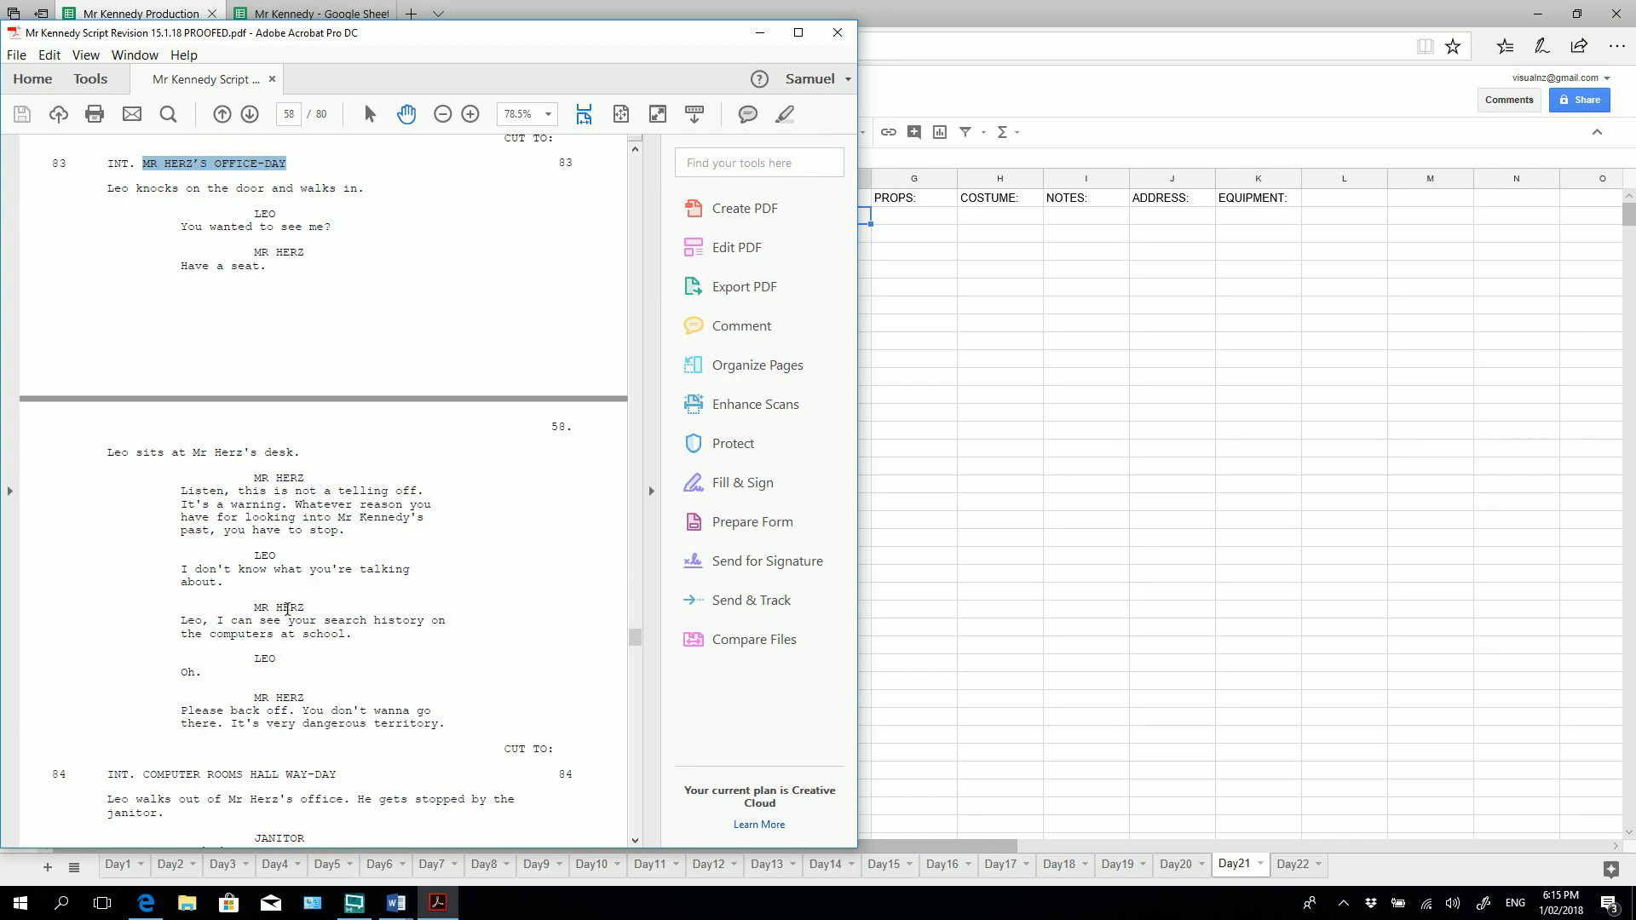
{"action": "scroll", "coordinate": [287, 608], "scroll_direction": "up", "scroll_amount": 2}
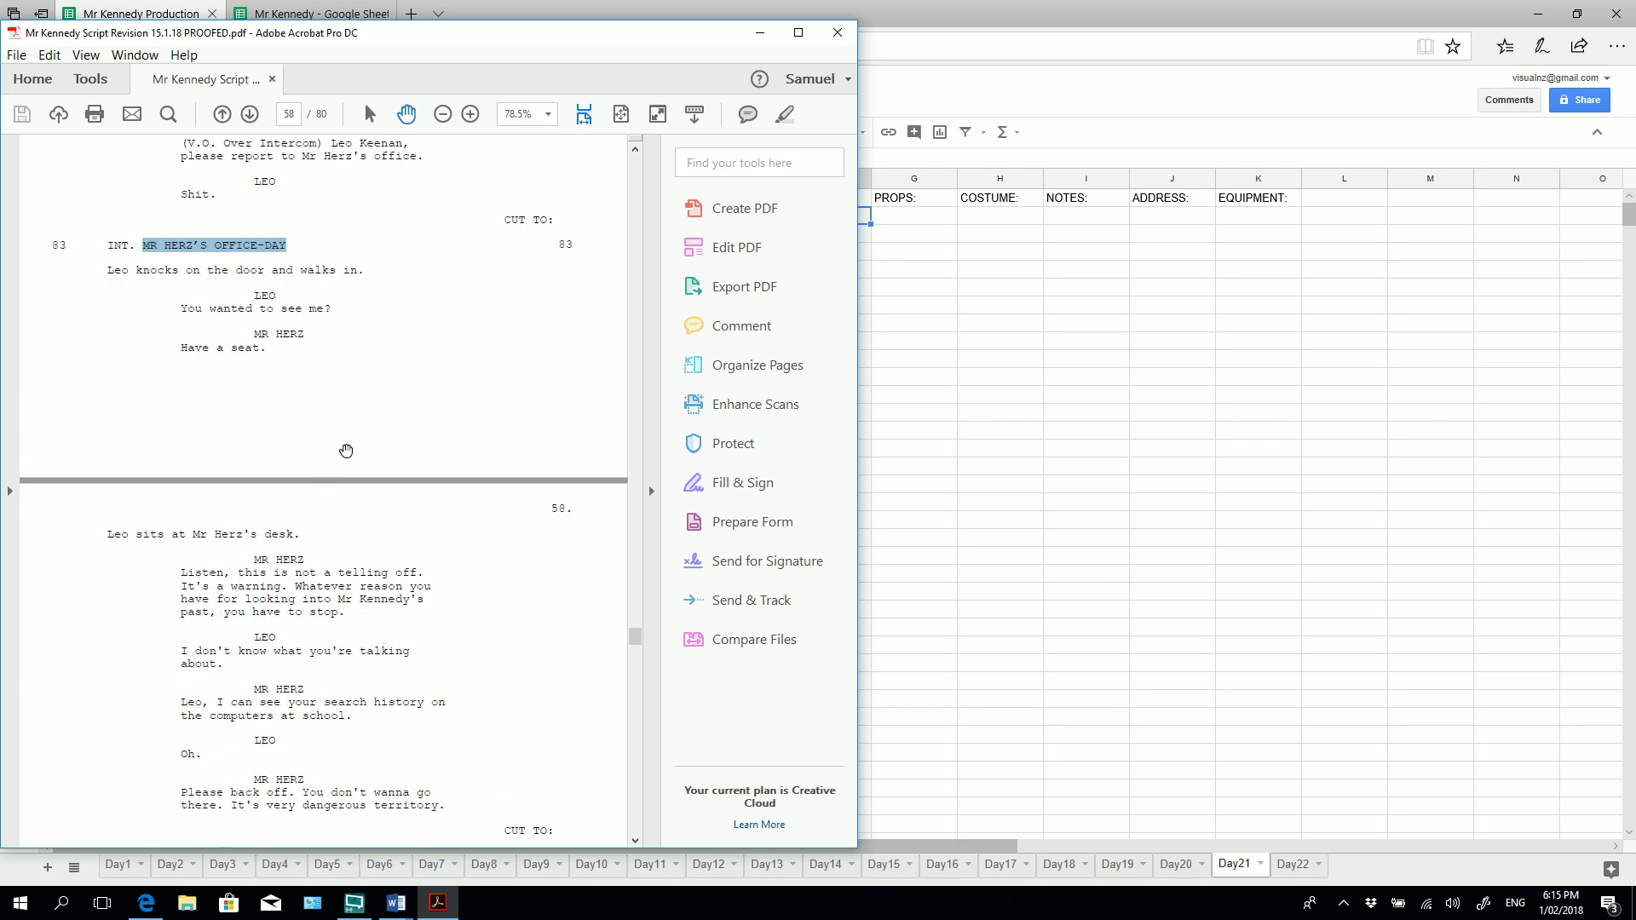
Enter 'Leo and Mr Herz conversation' as the scene 83 description in F2.
{"action": "left_click", "coordinate": [943, 318]}
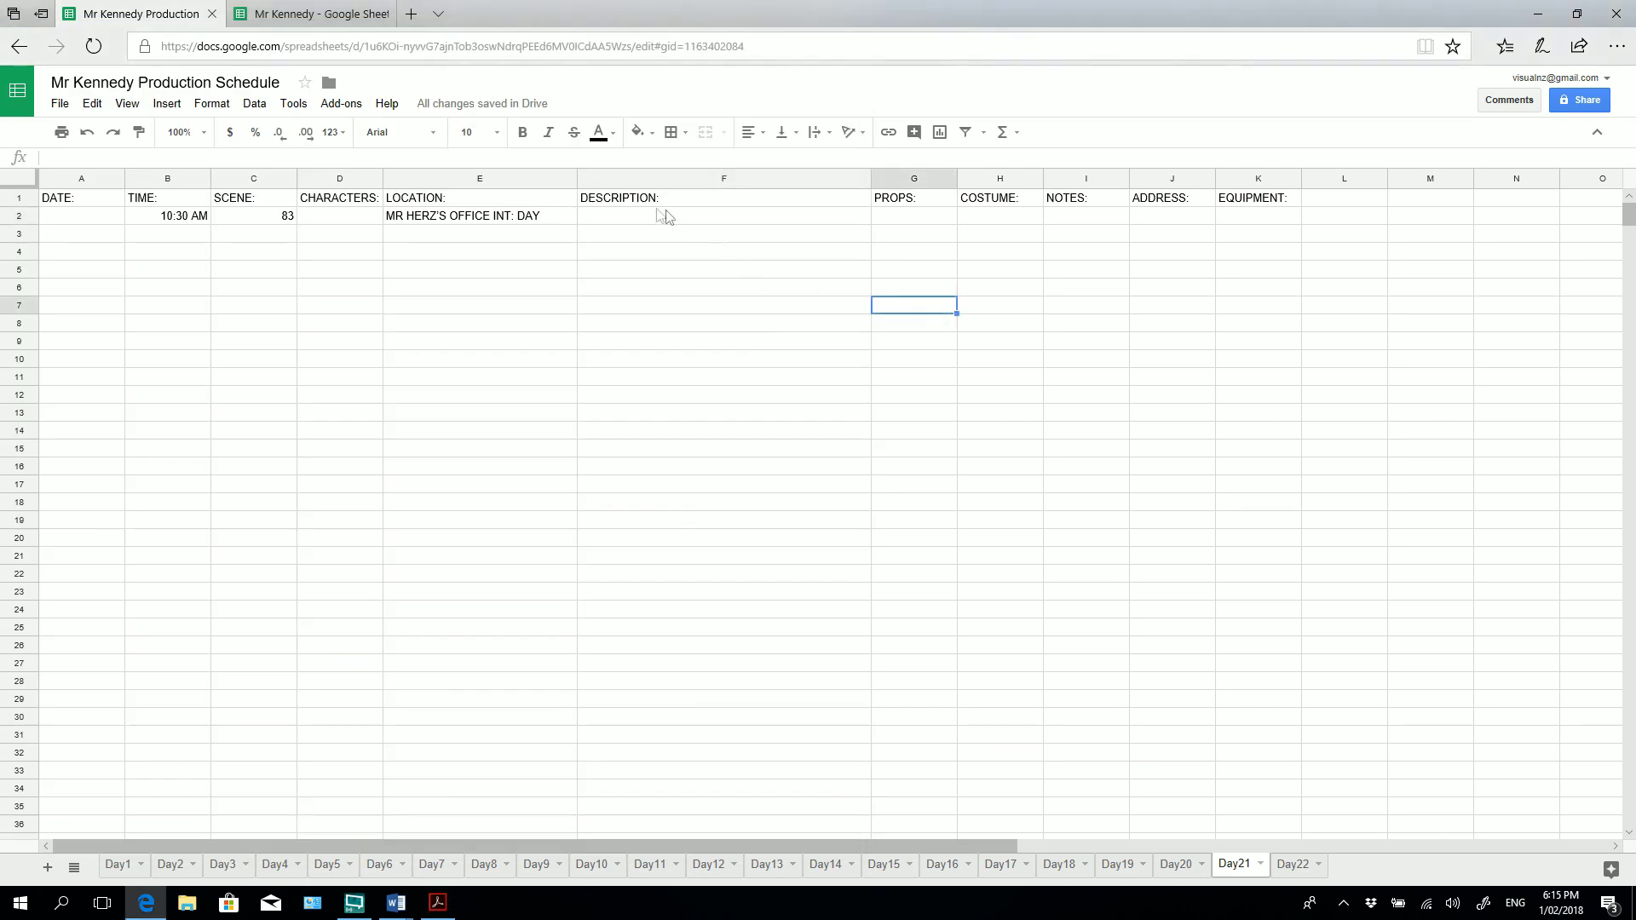
{"action": "left_click", "coordinate": [631, 223]}
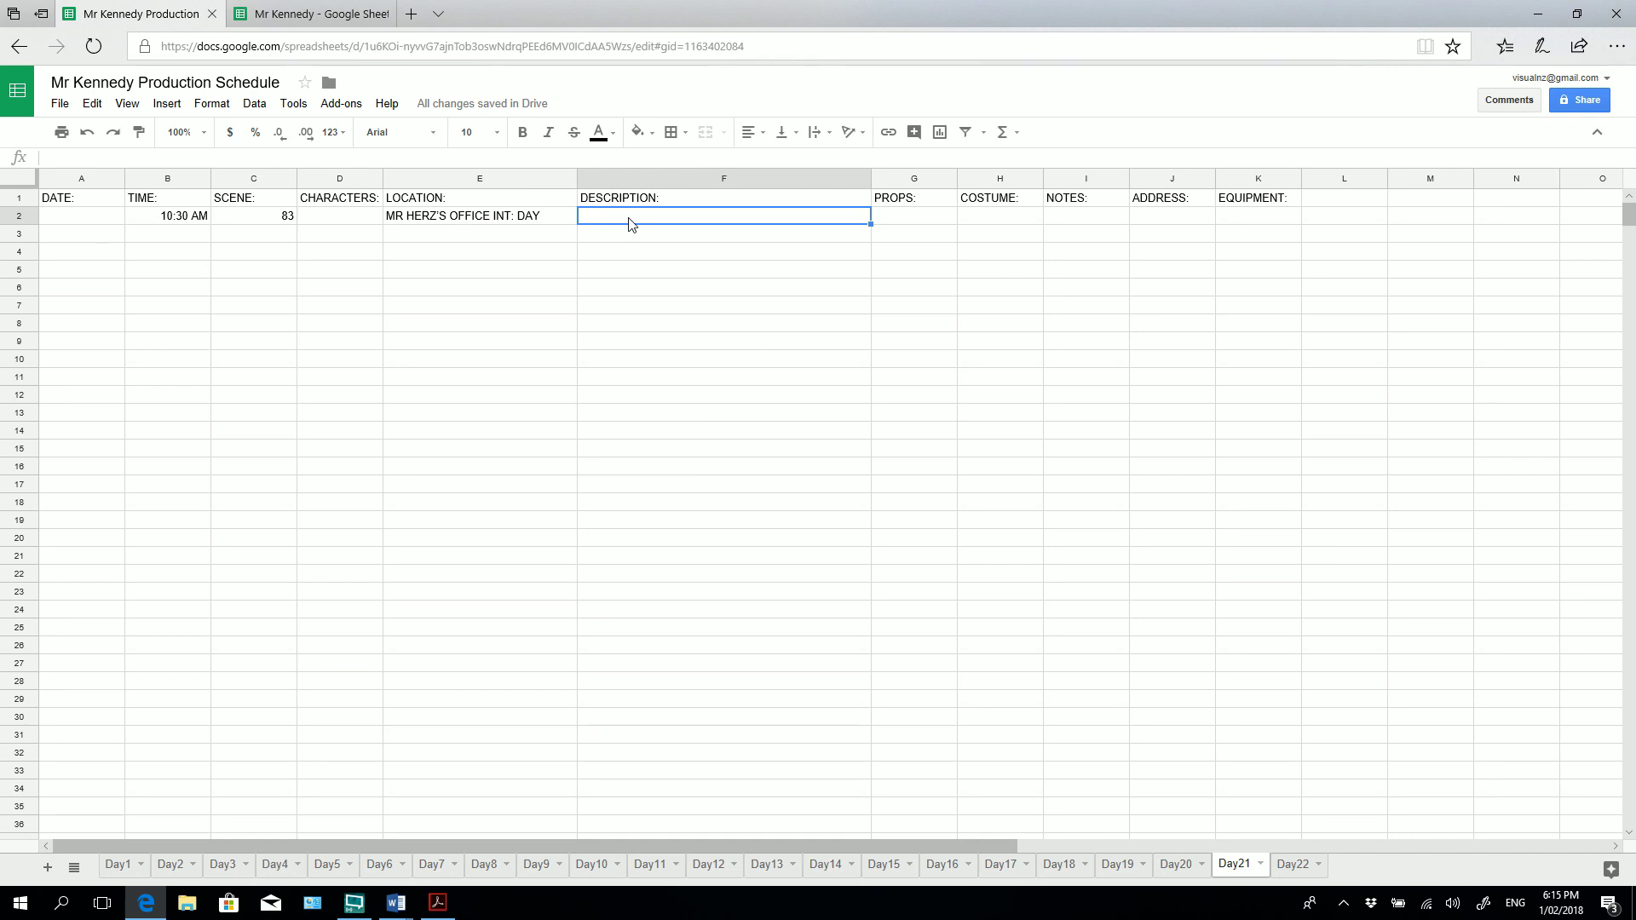
{"action": "type", "text": "Leo and Mr Her"}
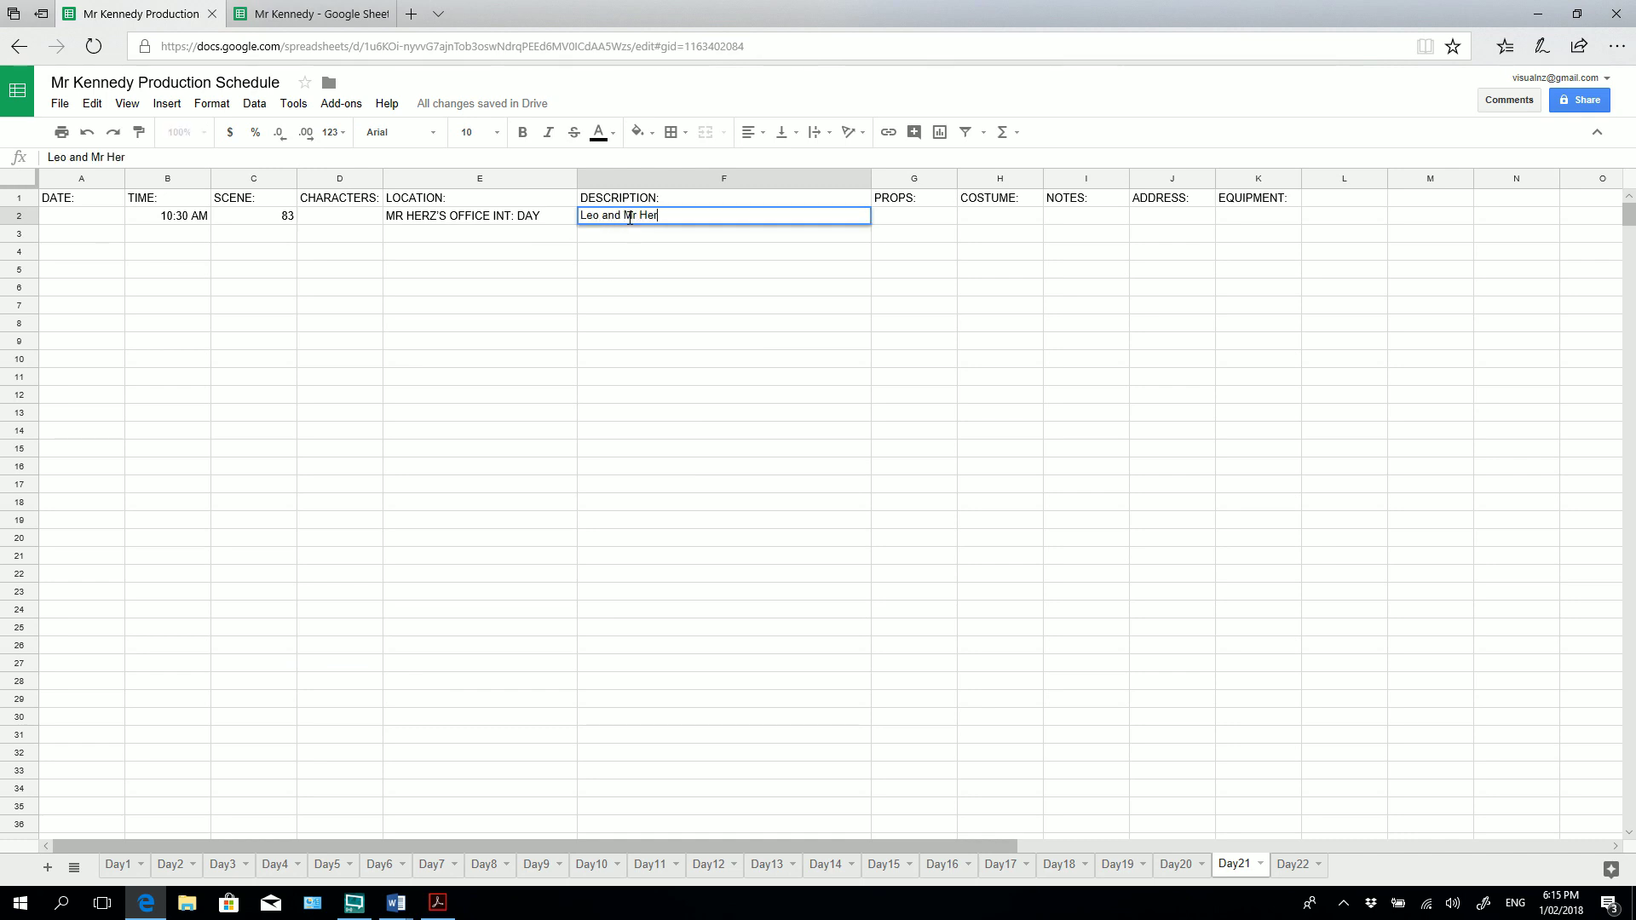
{"action": "type", "text": "z conversation"}
{"action": "key", "text": "Return"}
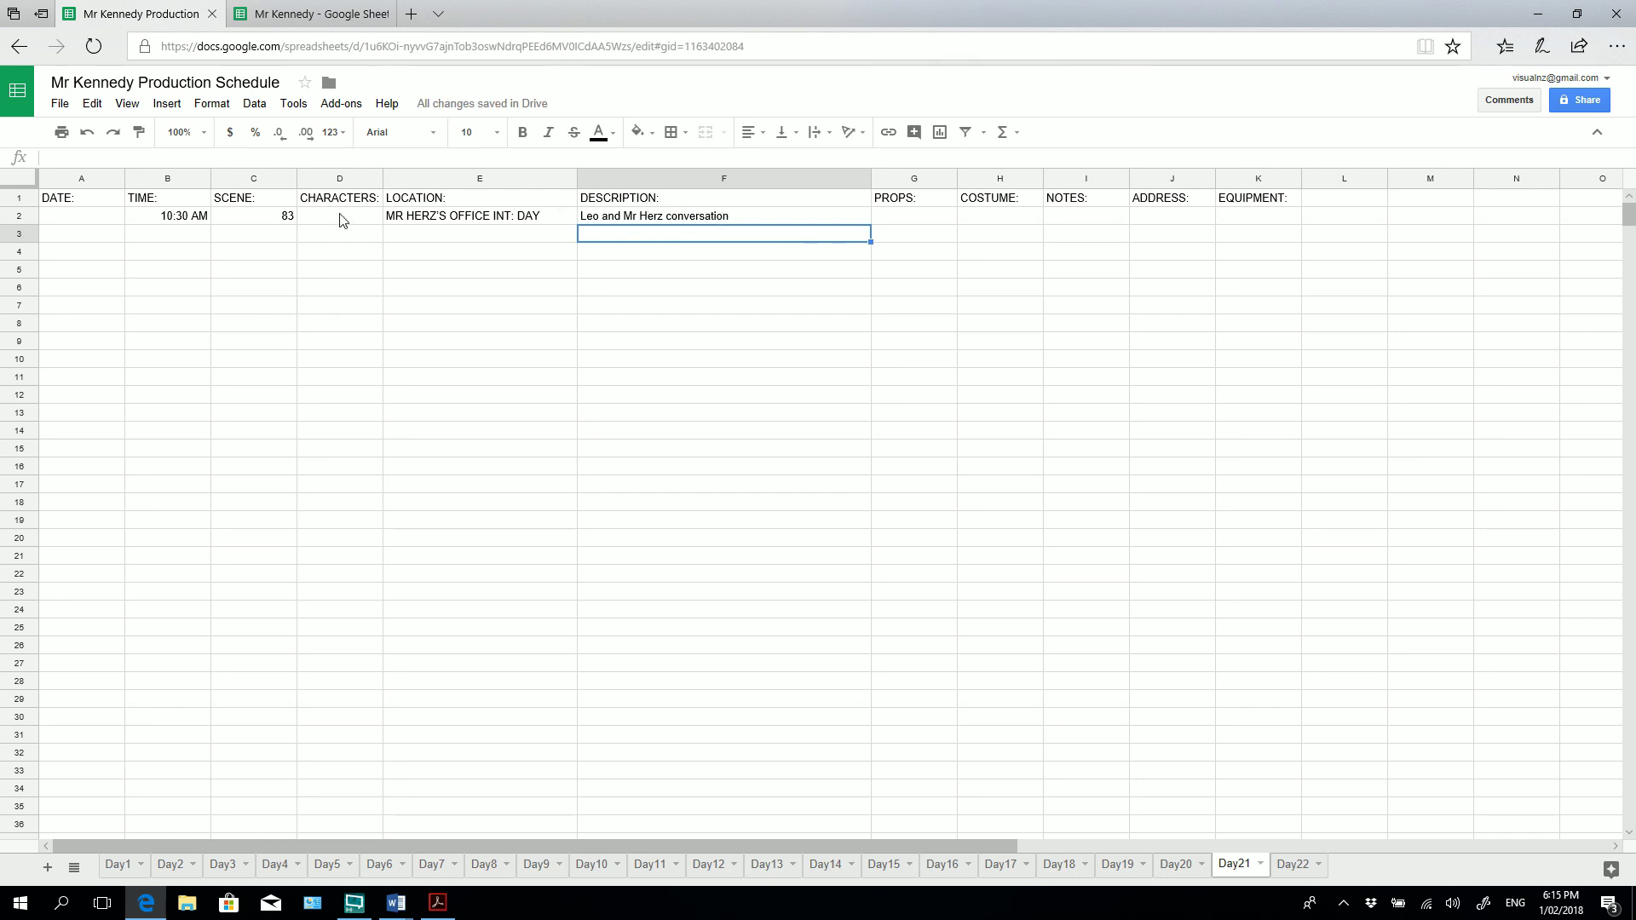
List LEO and MR HERZ as characters in D2:D3 and start typing LEO COSTUME in H2.
{"action": "left_click", "coordinate": [342, 220]}
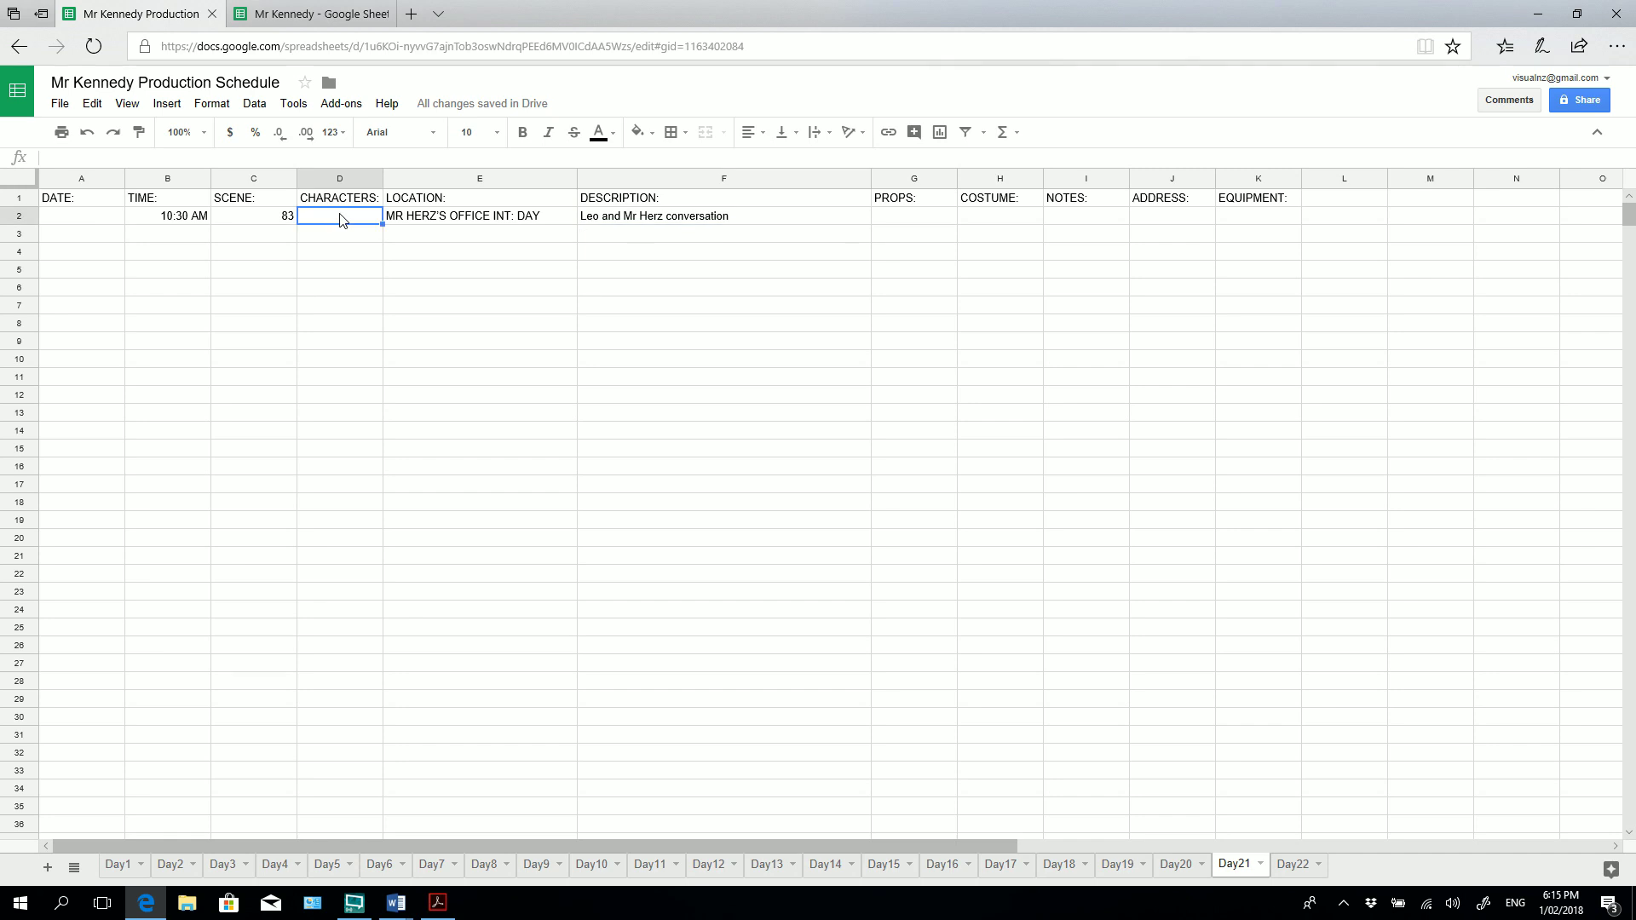
{"action": "type", "text": "LEO"}
{"action": "key", "text": "Return"}
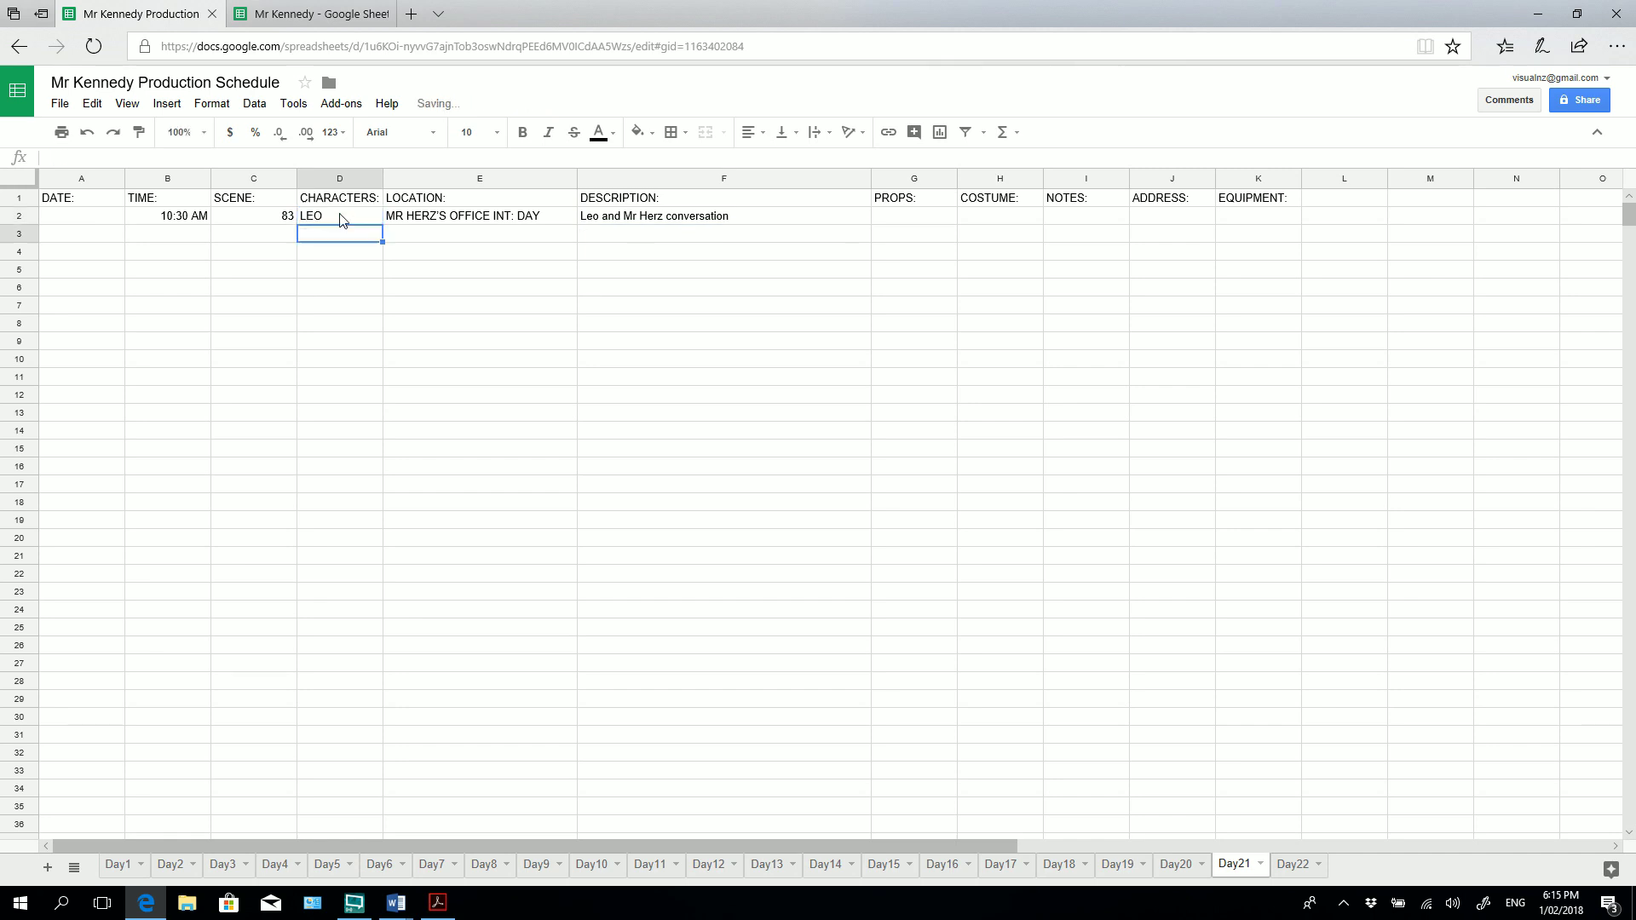
{"action": "type", "text": "MR HERZ"}
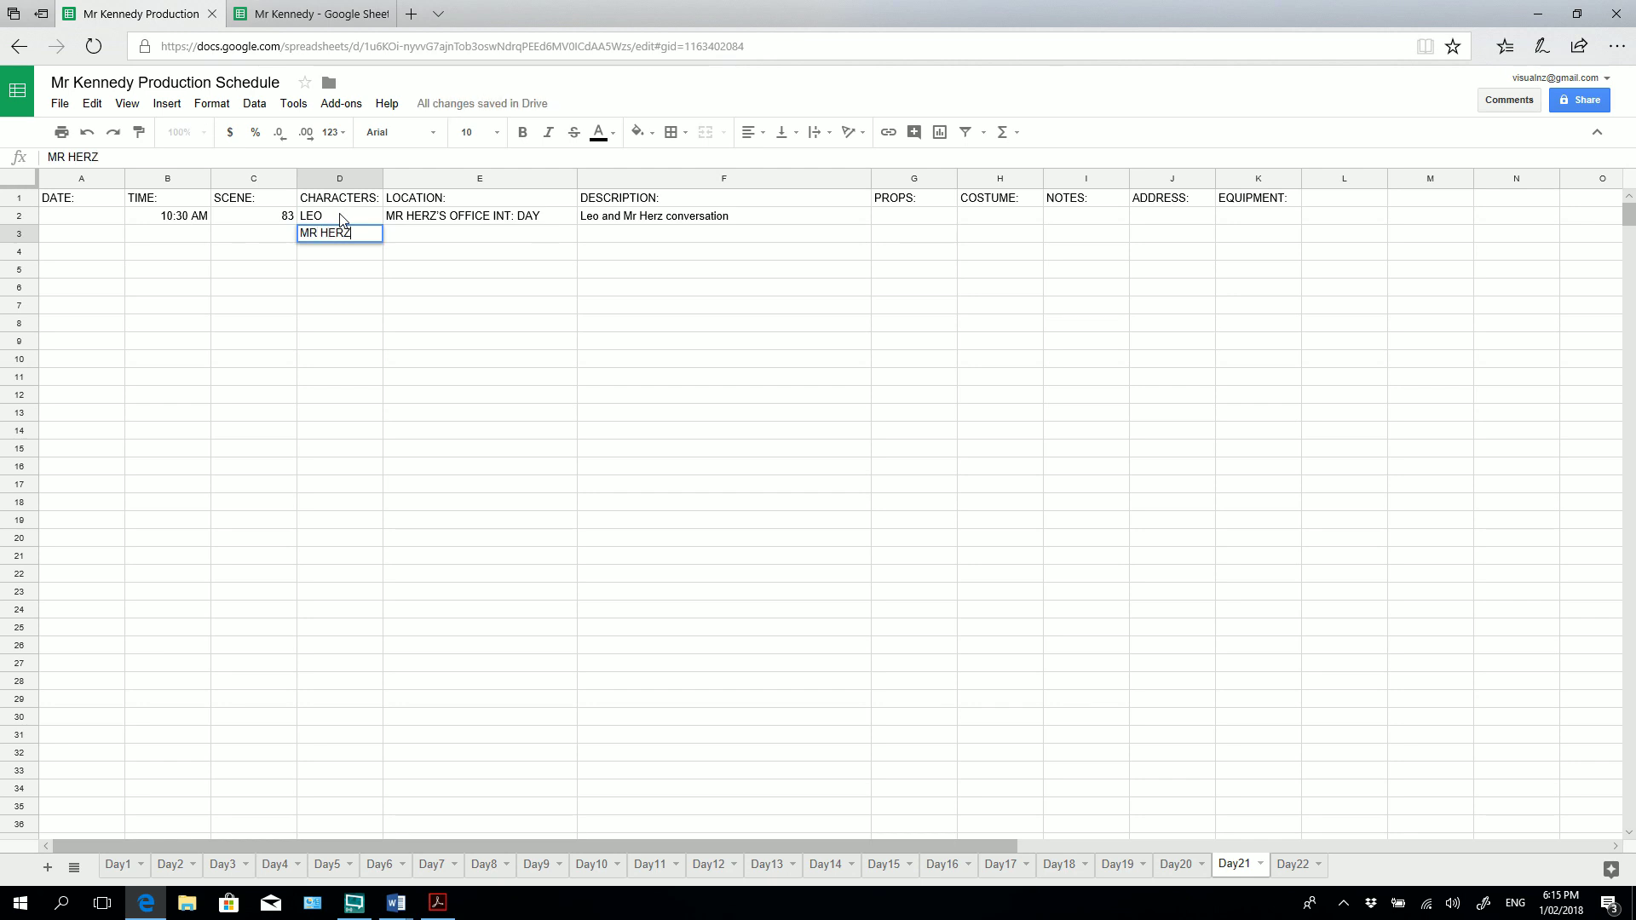
{"action": "left_click", "coordinate": [978, 218]}
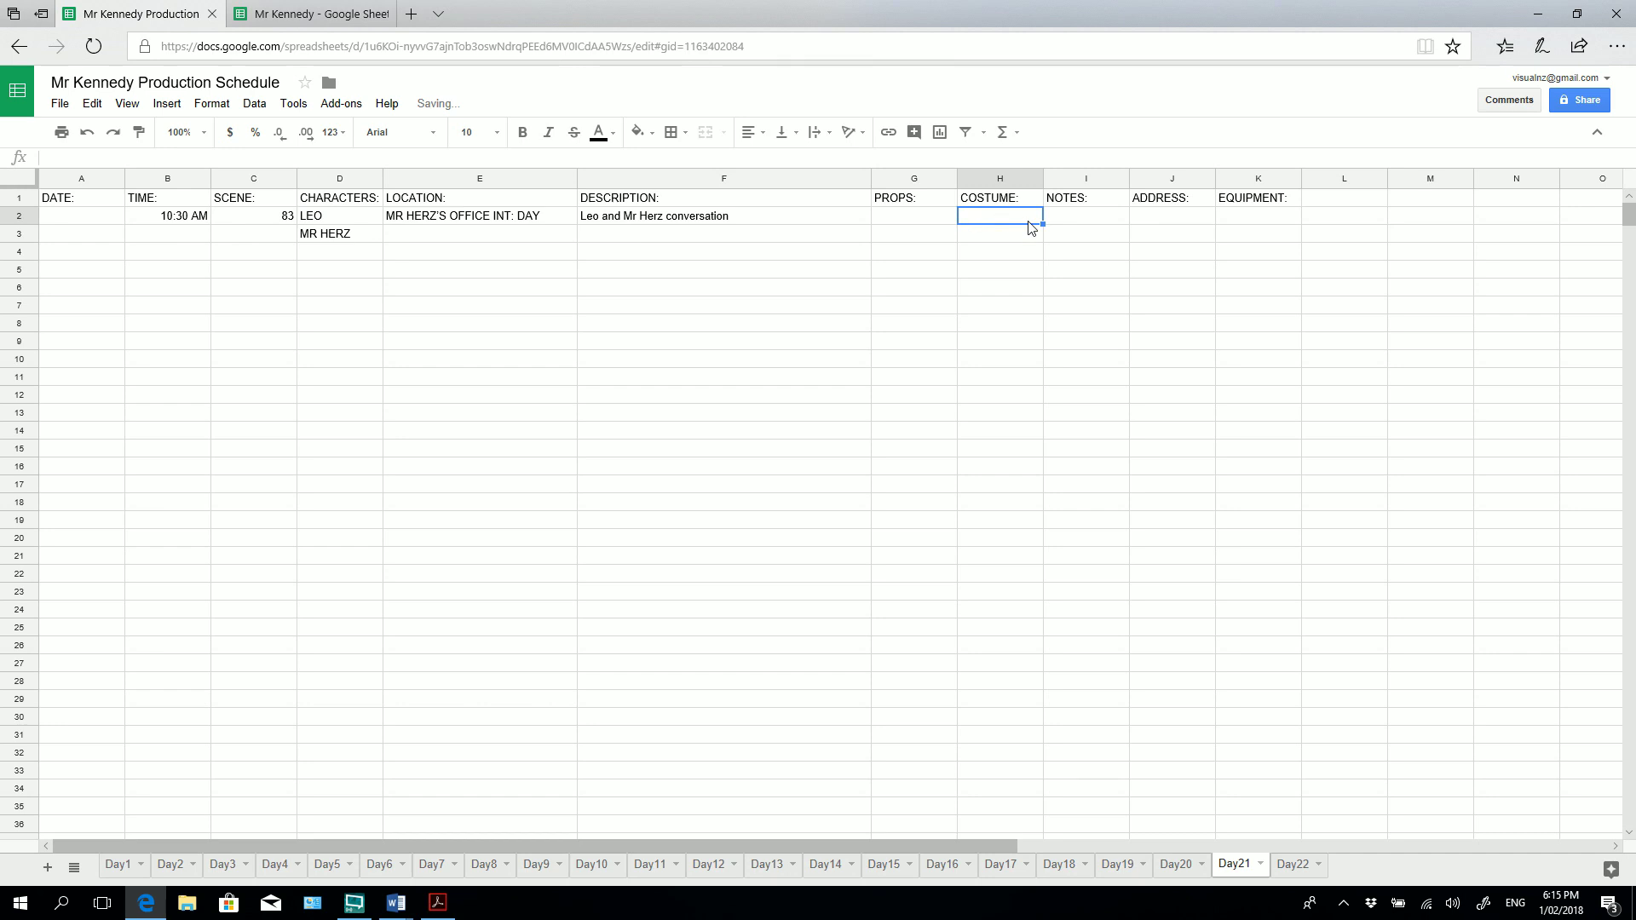
{"action": "type", "text": "LE"}
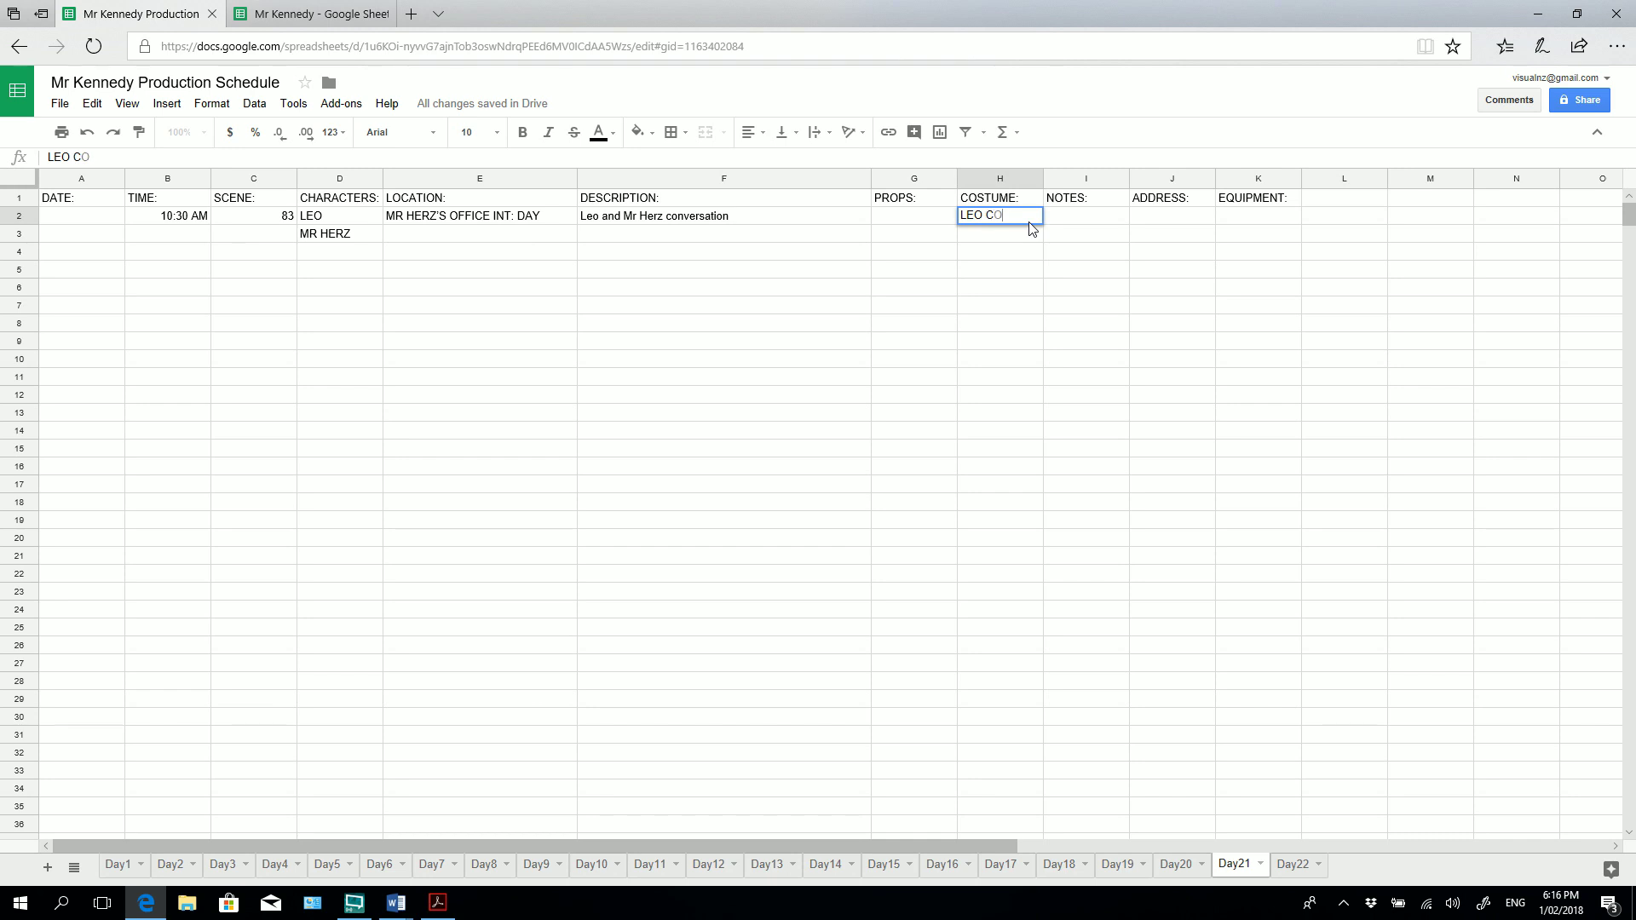
{"action": "type", "text": "O COSTUME"}
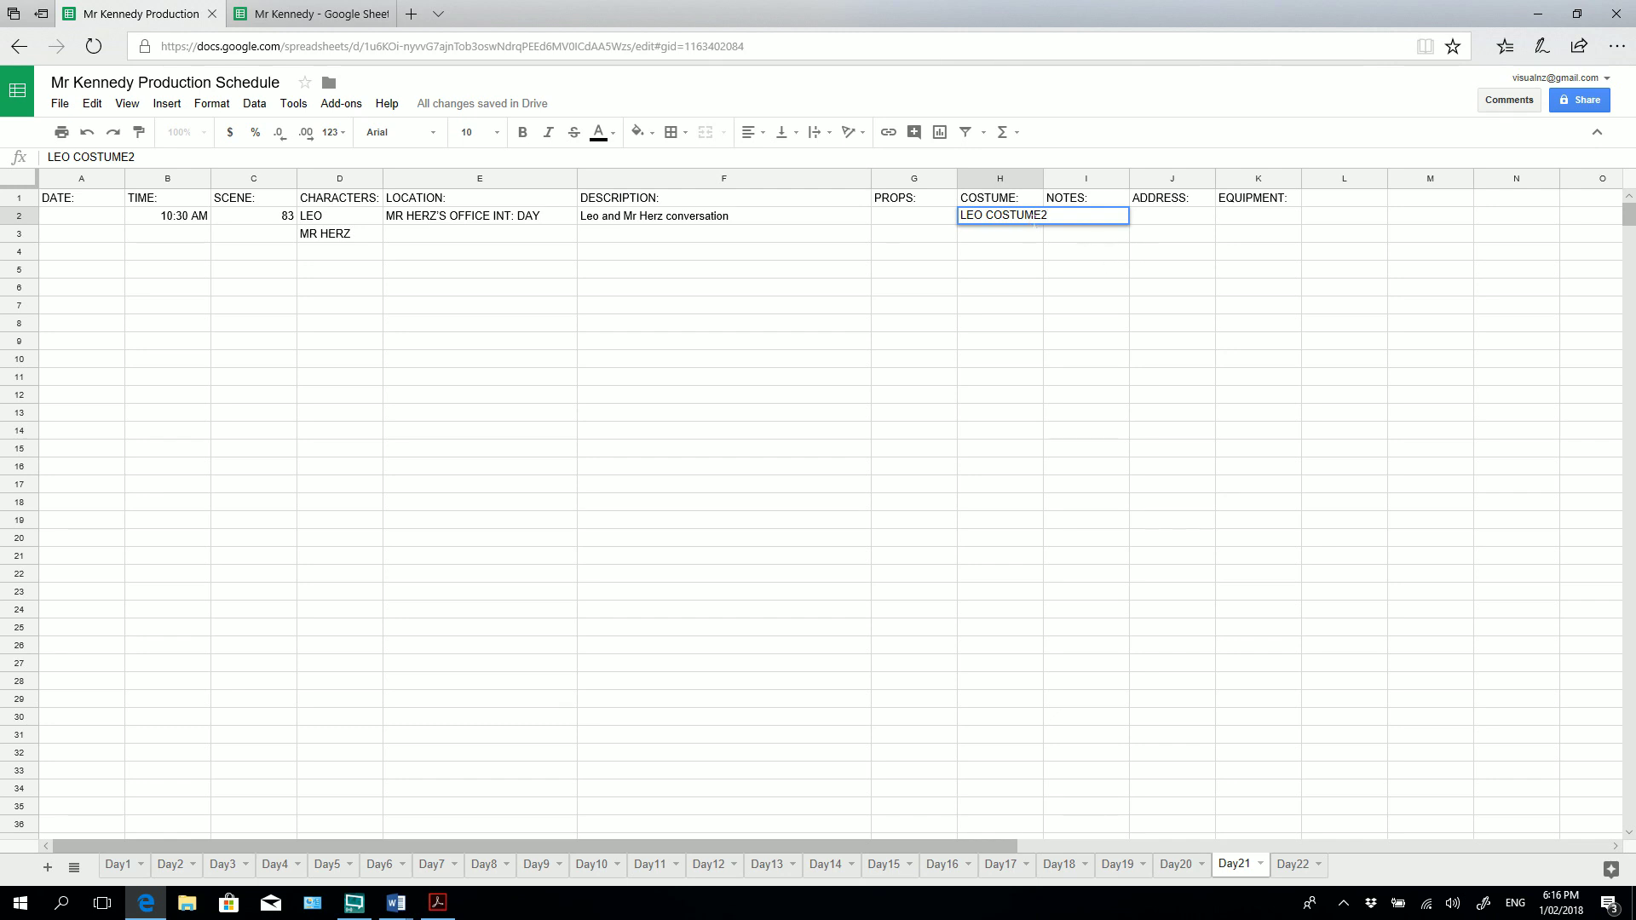
Add MR HERZ COSTUME below Leo's costume and widen costume column H to fit.
{"action": "key", "text": "Return"}
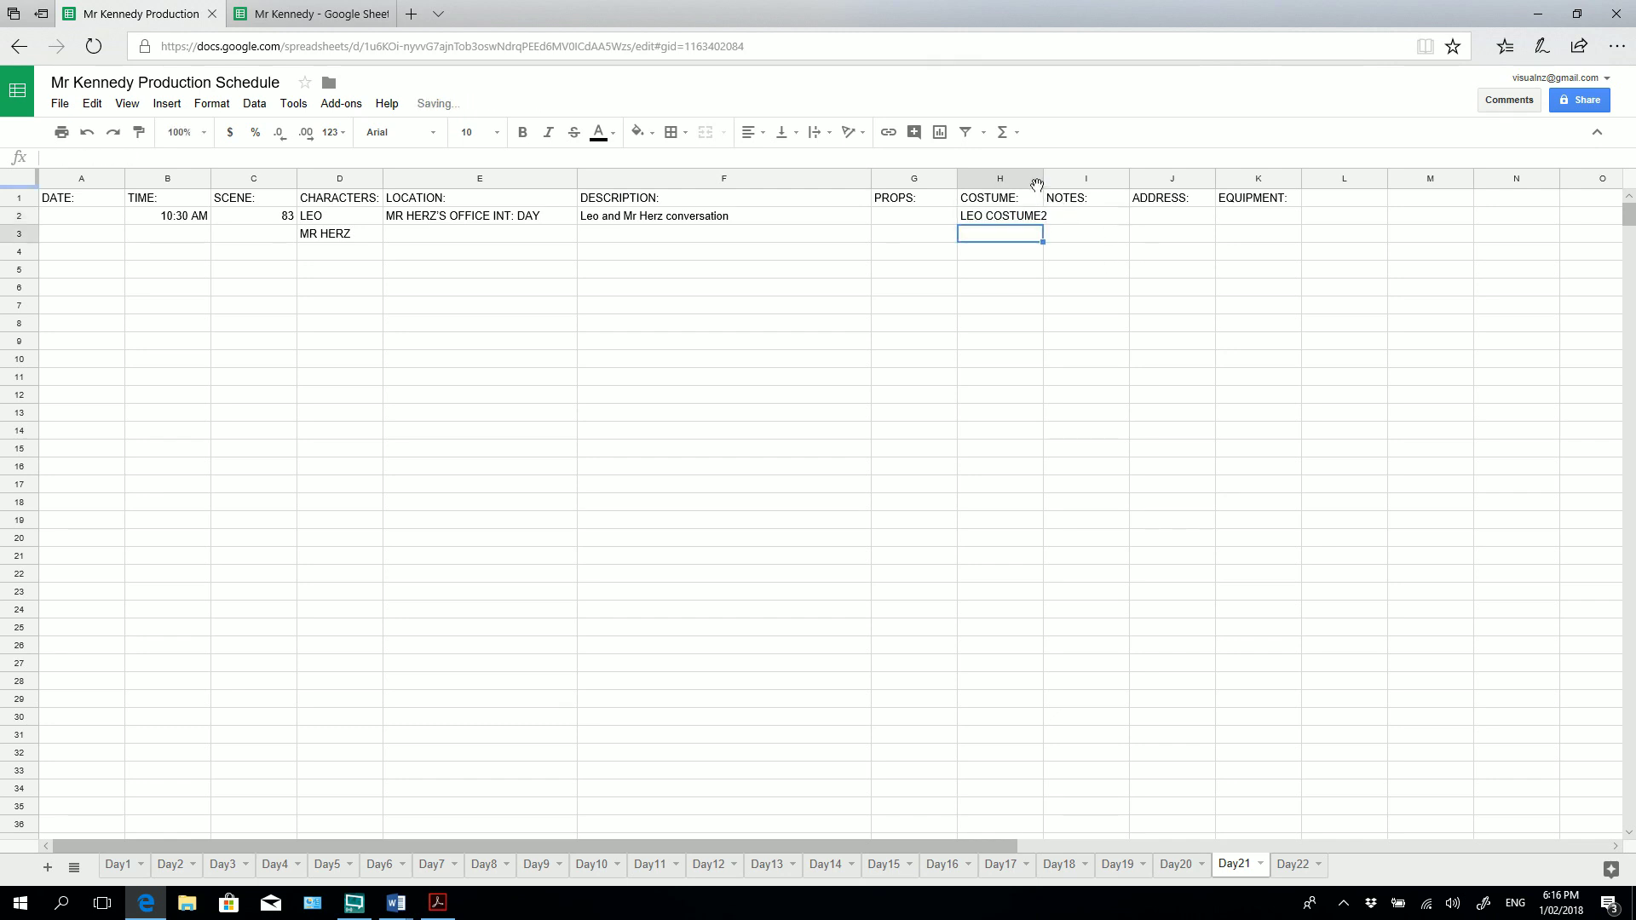
{"action": "left_click_drag", "start_coordinate": [1043, 174], "coordinate": [1062, 173]}
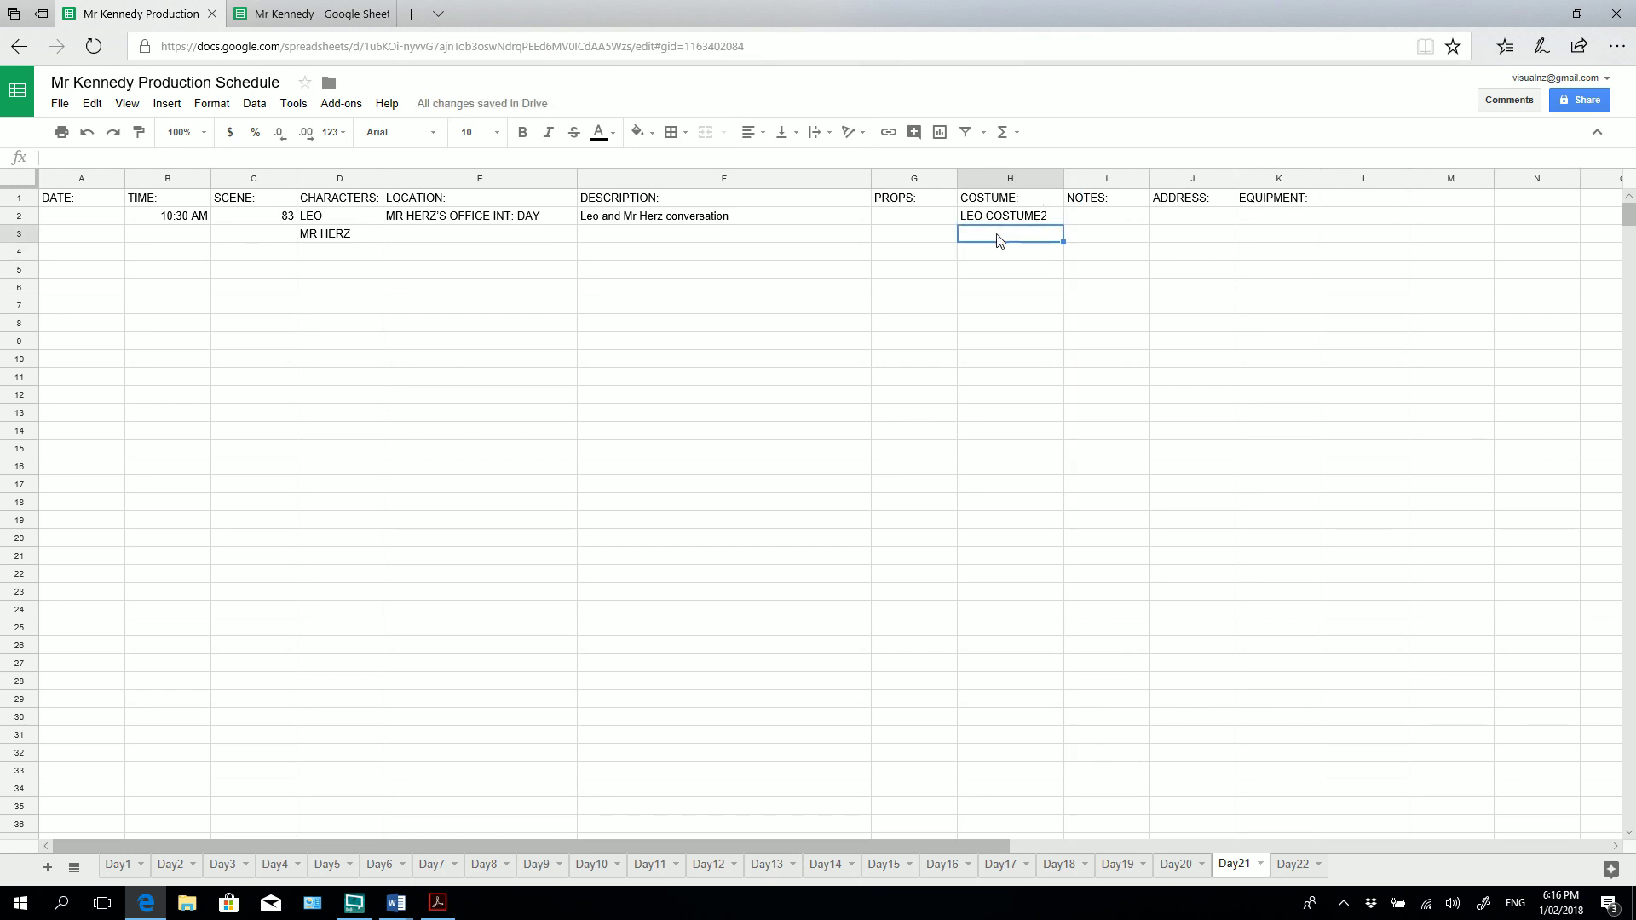
{"action": "type", "text": "mR HERZ COSTUME"}
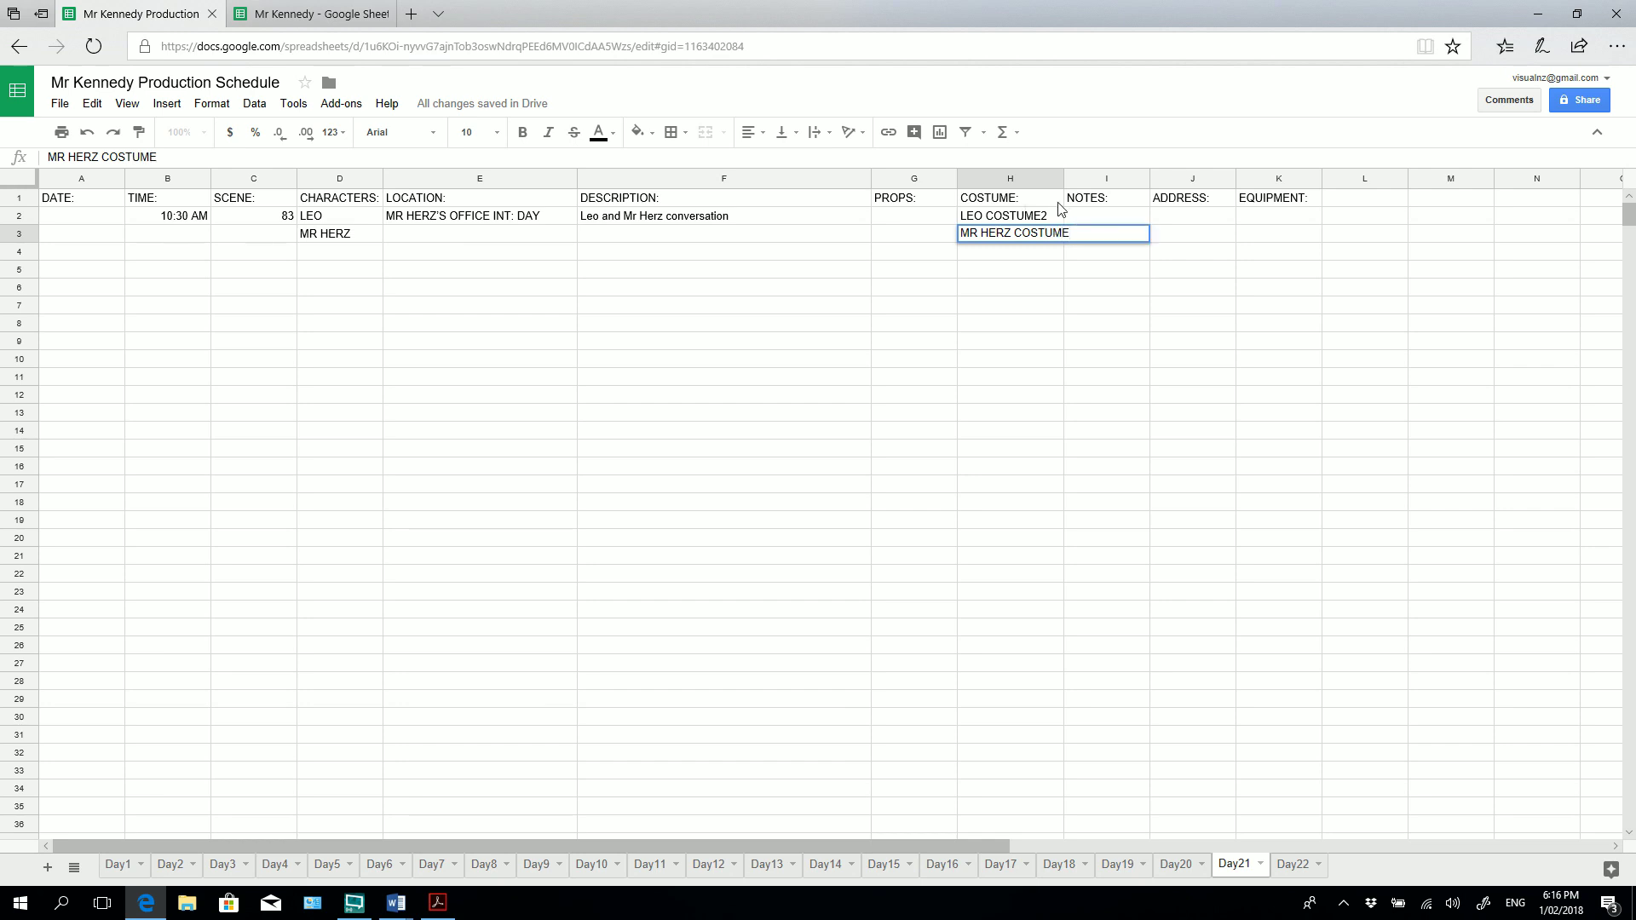
{"action": "left_click", "coordinate": [1052, 271]}
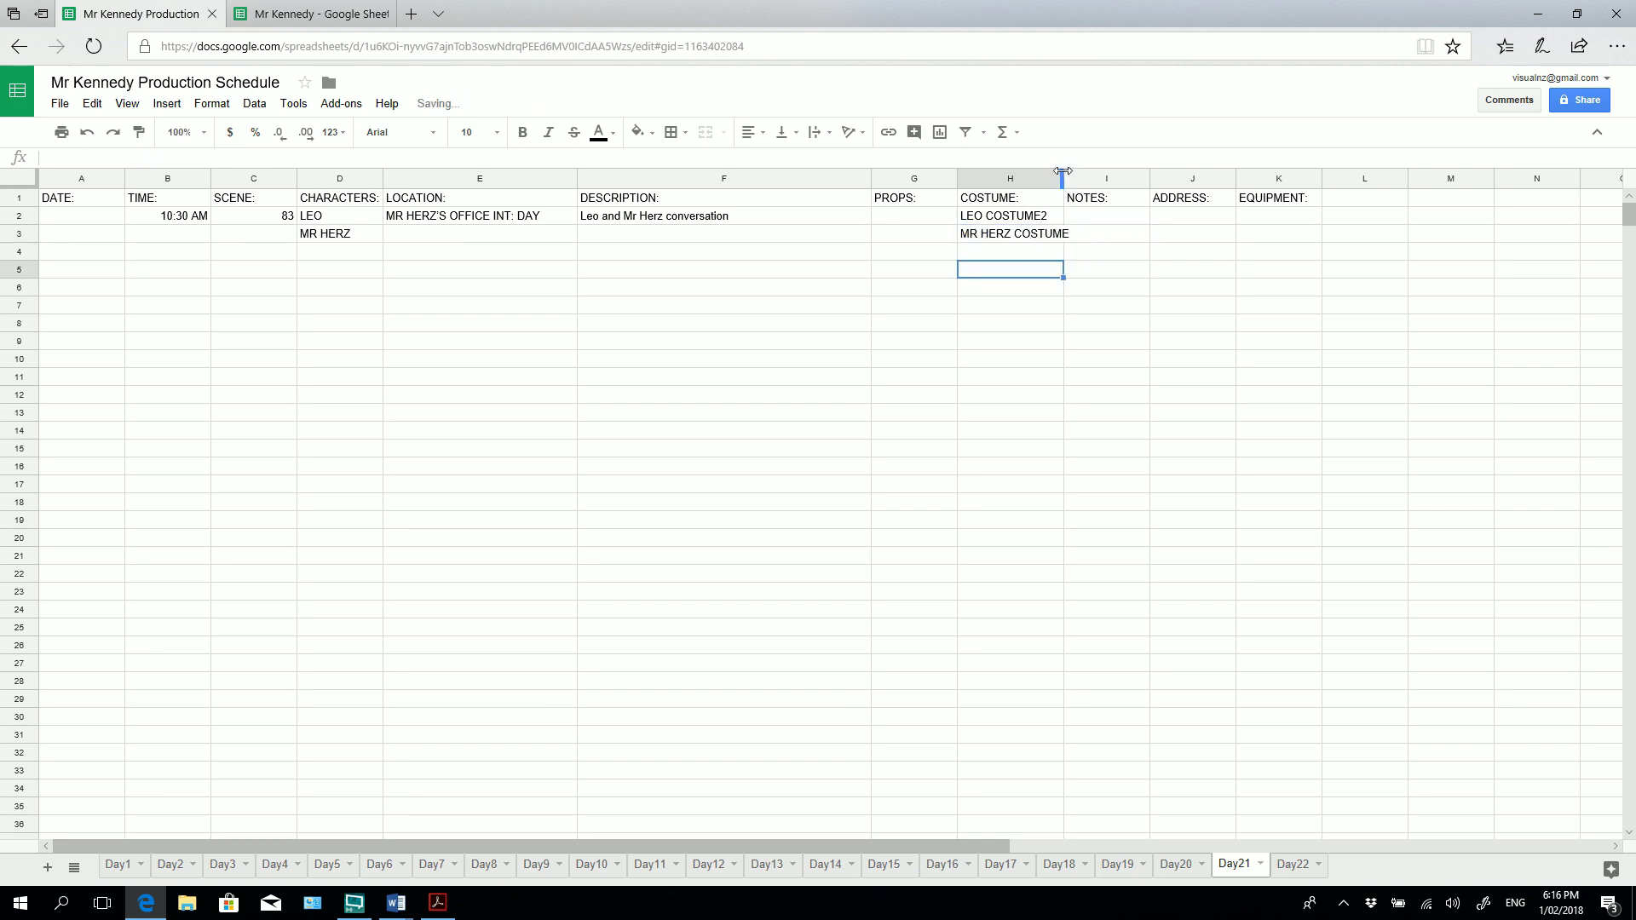
{"action": "left_click_drag", "start_coordinate": [1073, 171], "coordinate": [1077, 171]}
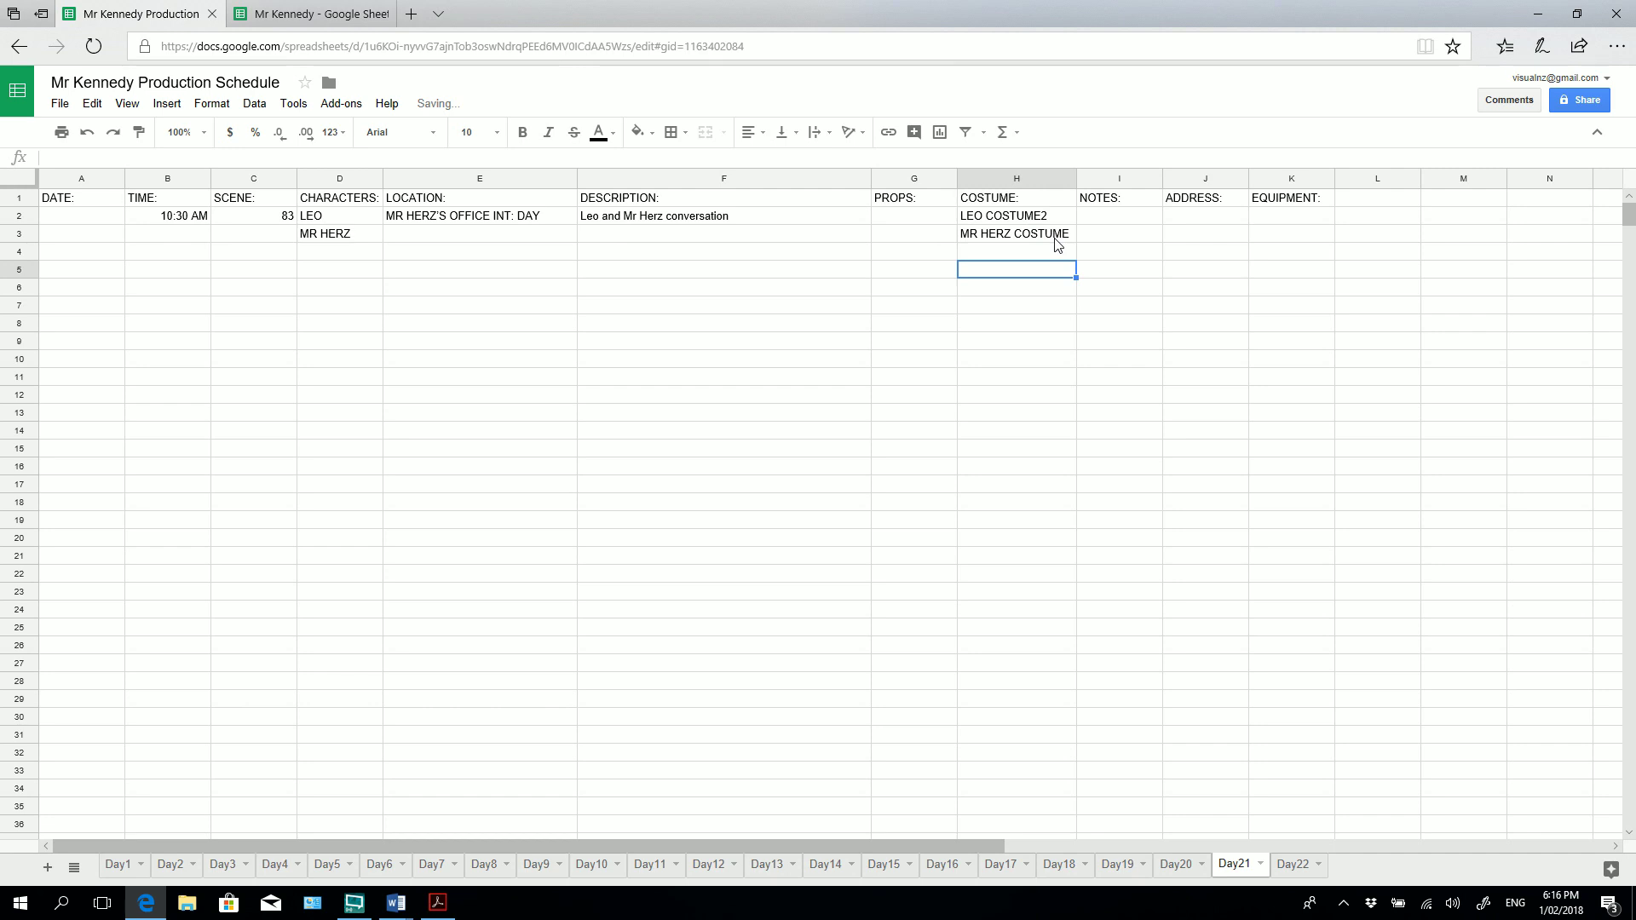
Enter ??? as the address placeholder in J2.
{"action": "left_click", "coordinate": [1205, 215]}
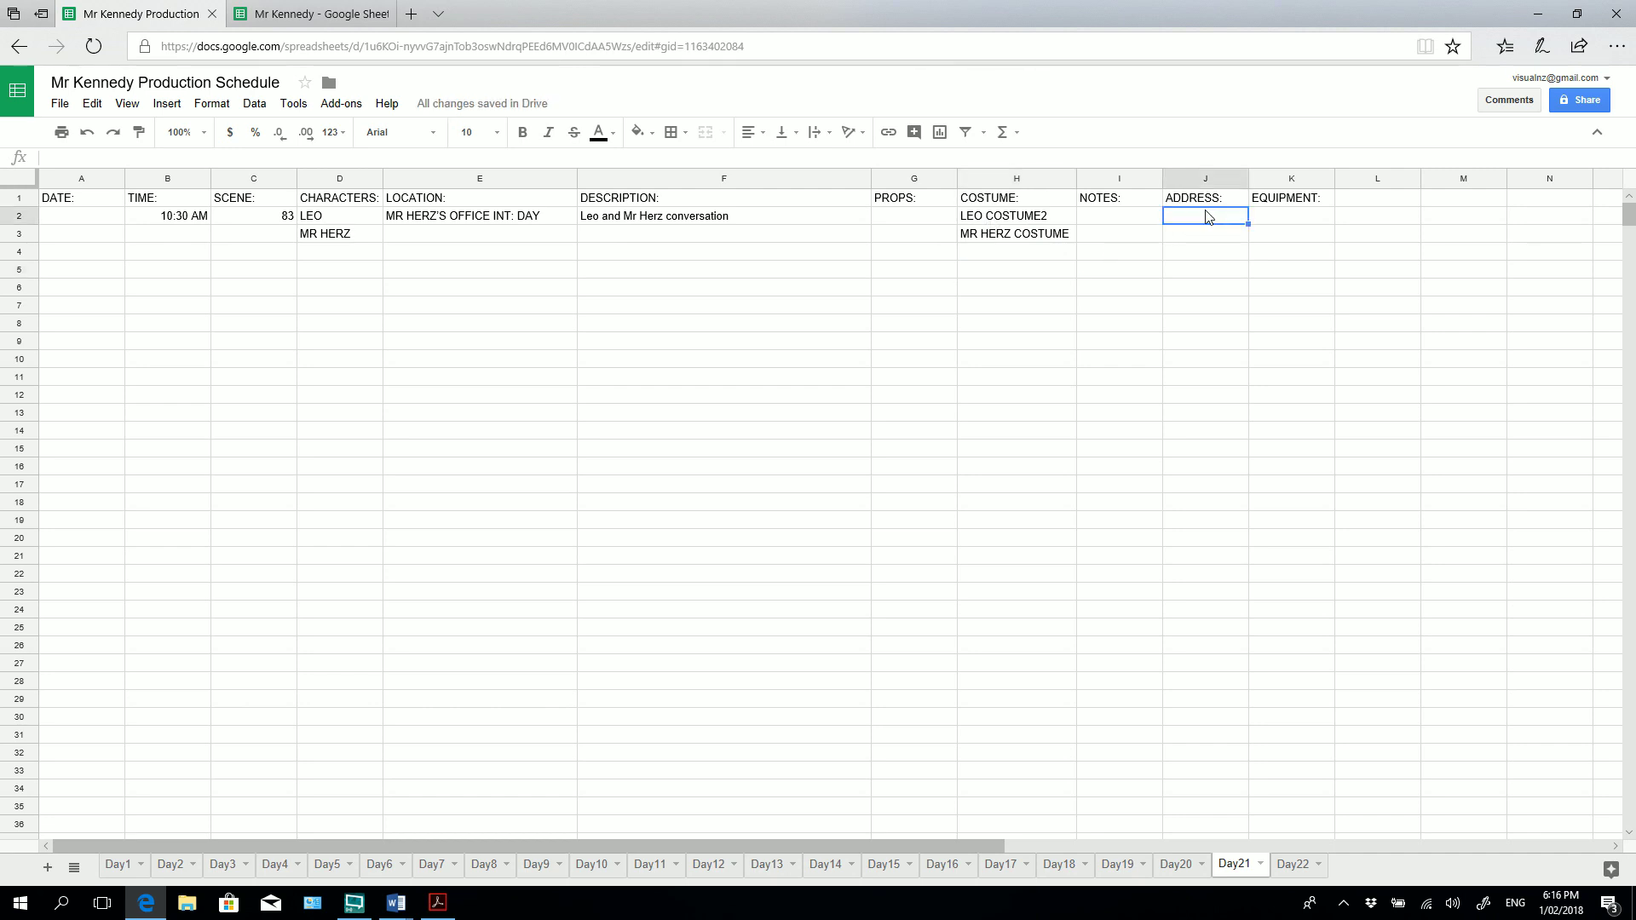
{"action": "type", "text": "??"}
{"action": "key", "text": "Tab"}
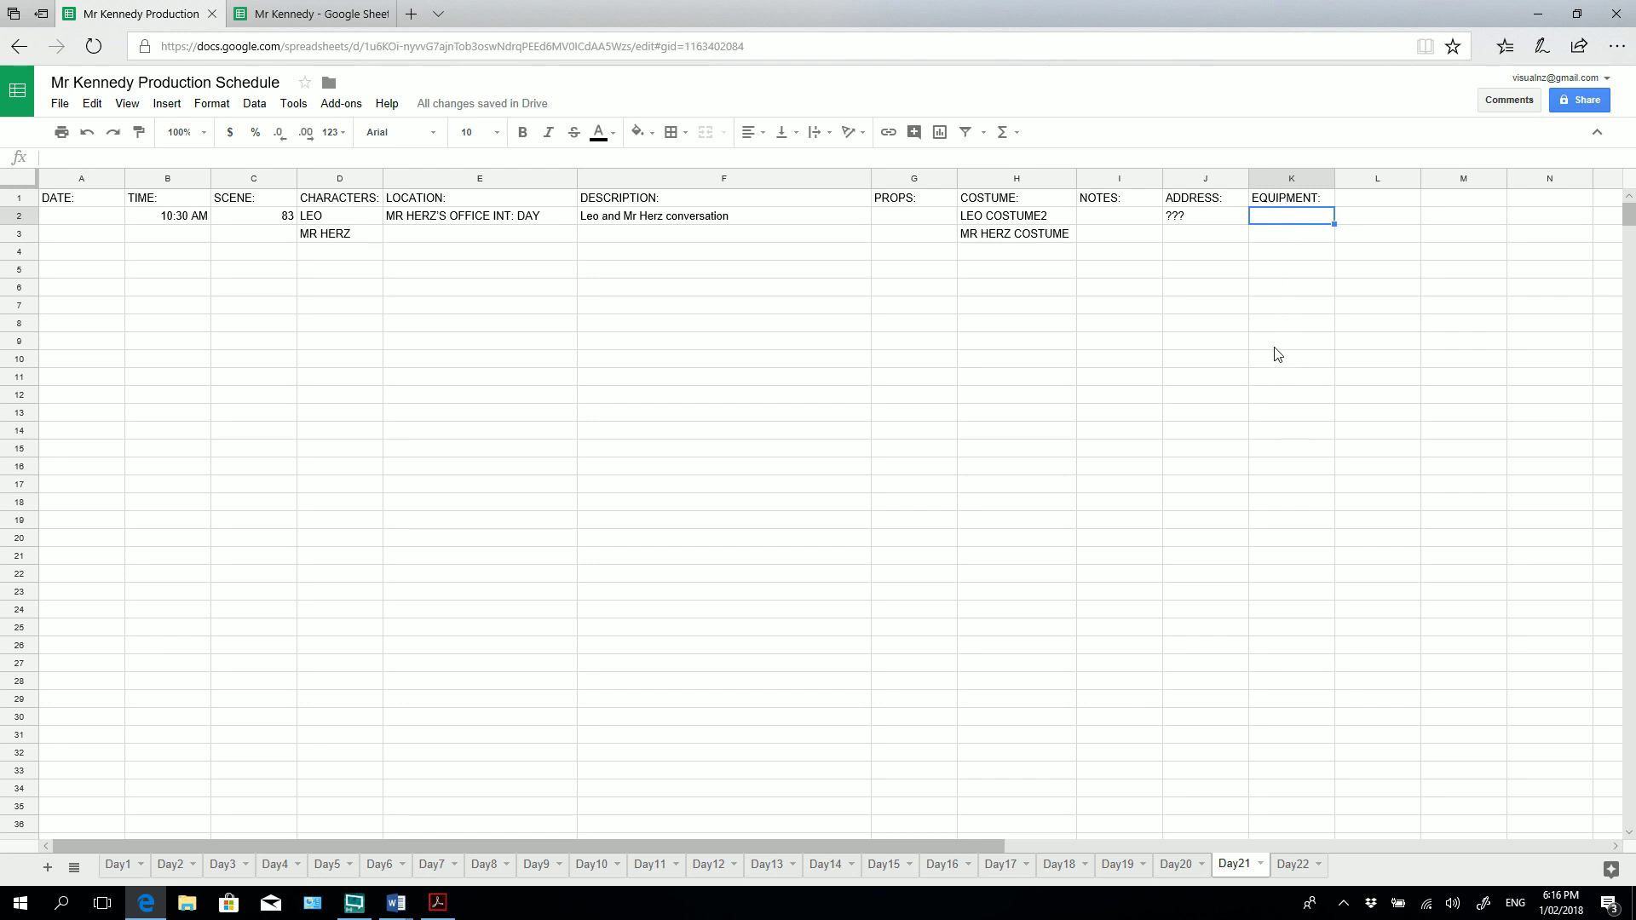
Copy Day1's nine equipment items in K2:K10, Shoulder rig through Tripod, into Day21's column K.
{"action": "left_click", "coordinate": [115, 865]}
{"action": "left_click", "coordinate": [1208, 218]}
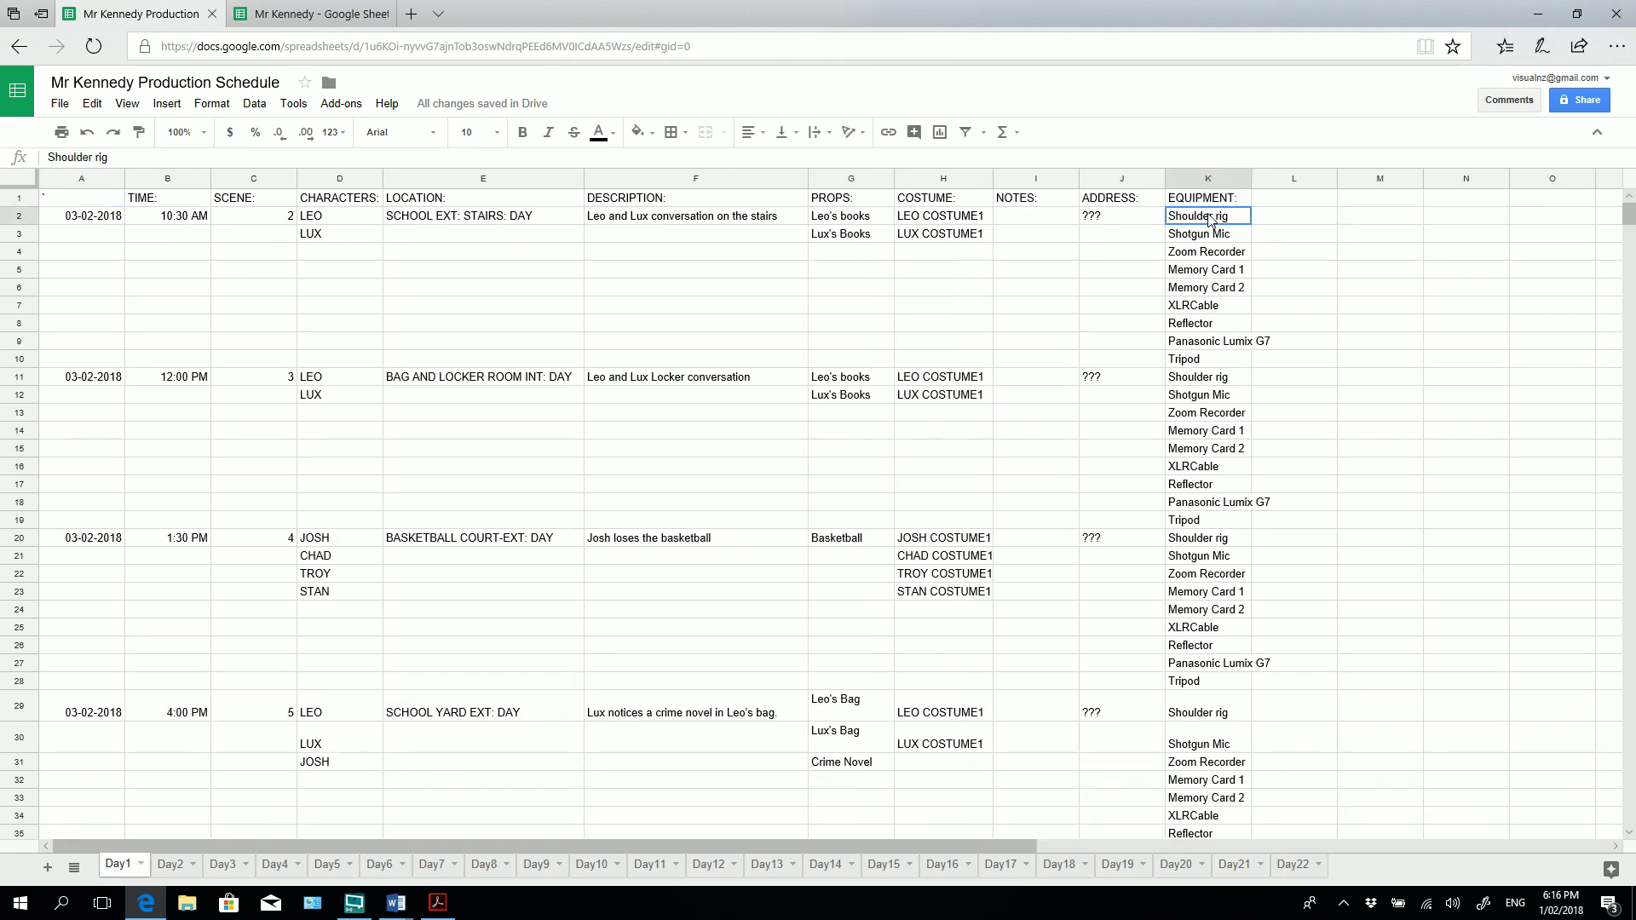
{"action": "left_click", "coordinate": [1202, 359], "text": "shift"}
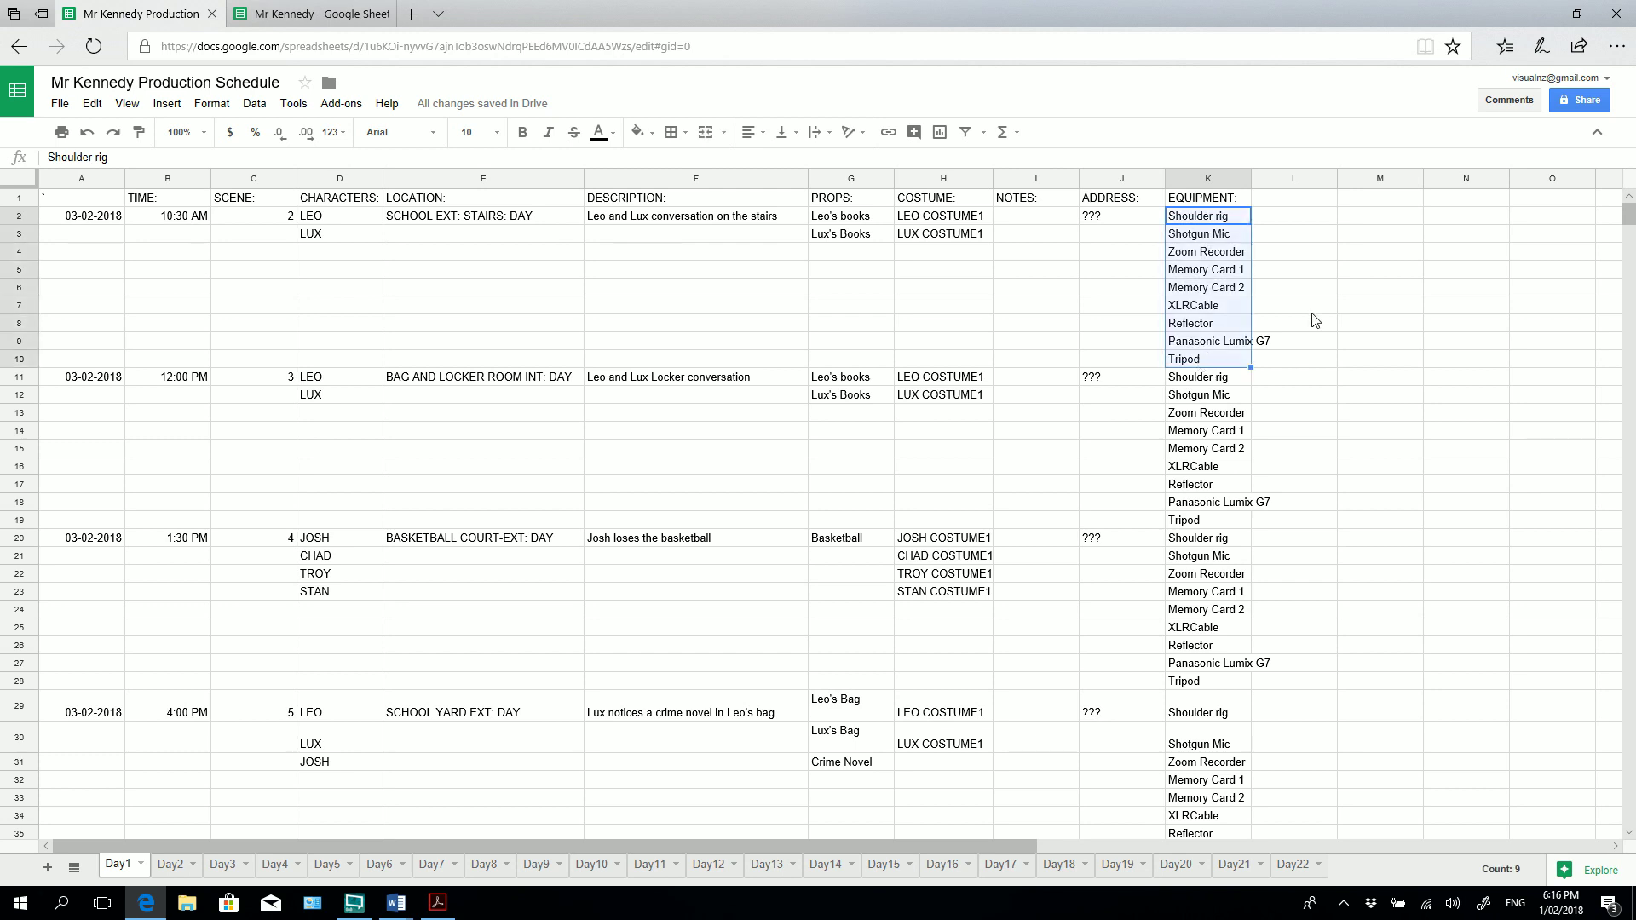
{"action": "key", "text": "ctrl+c"}
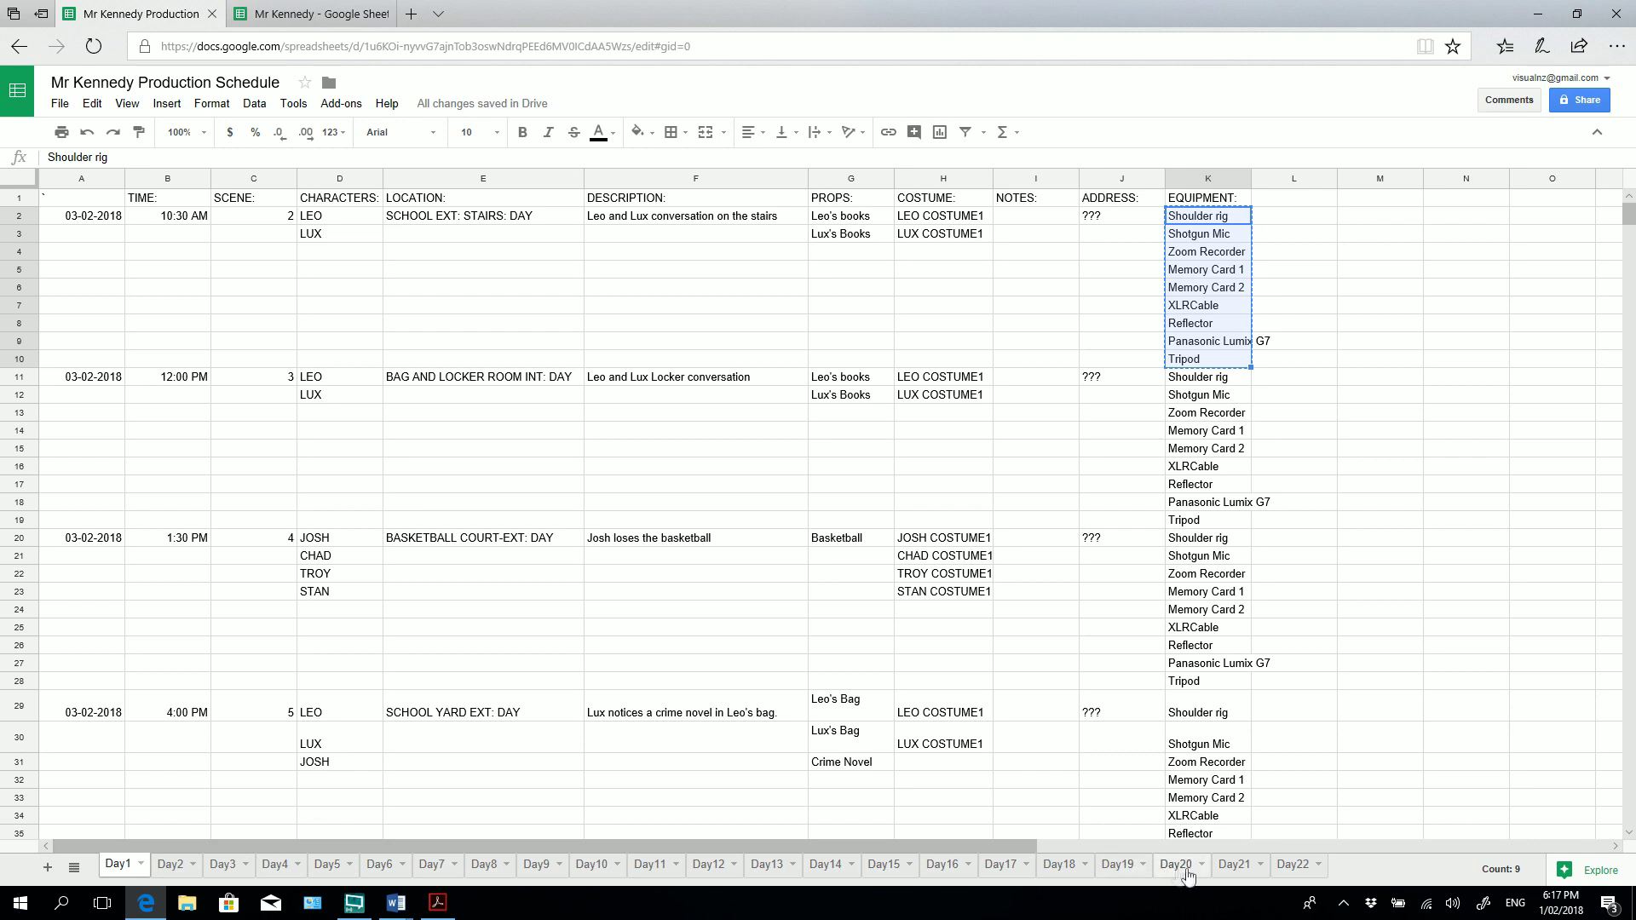
{"action": "left_click", "coordinate": [1237, 866]}
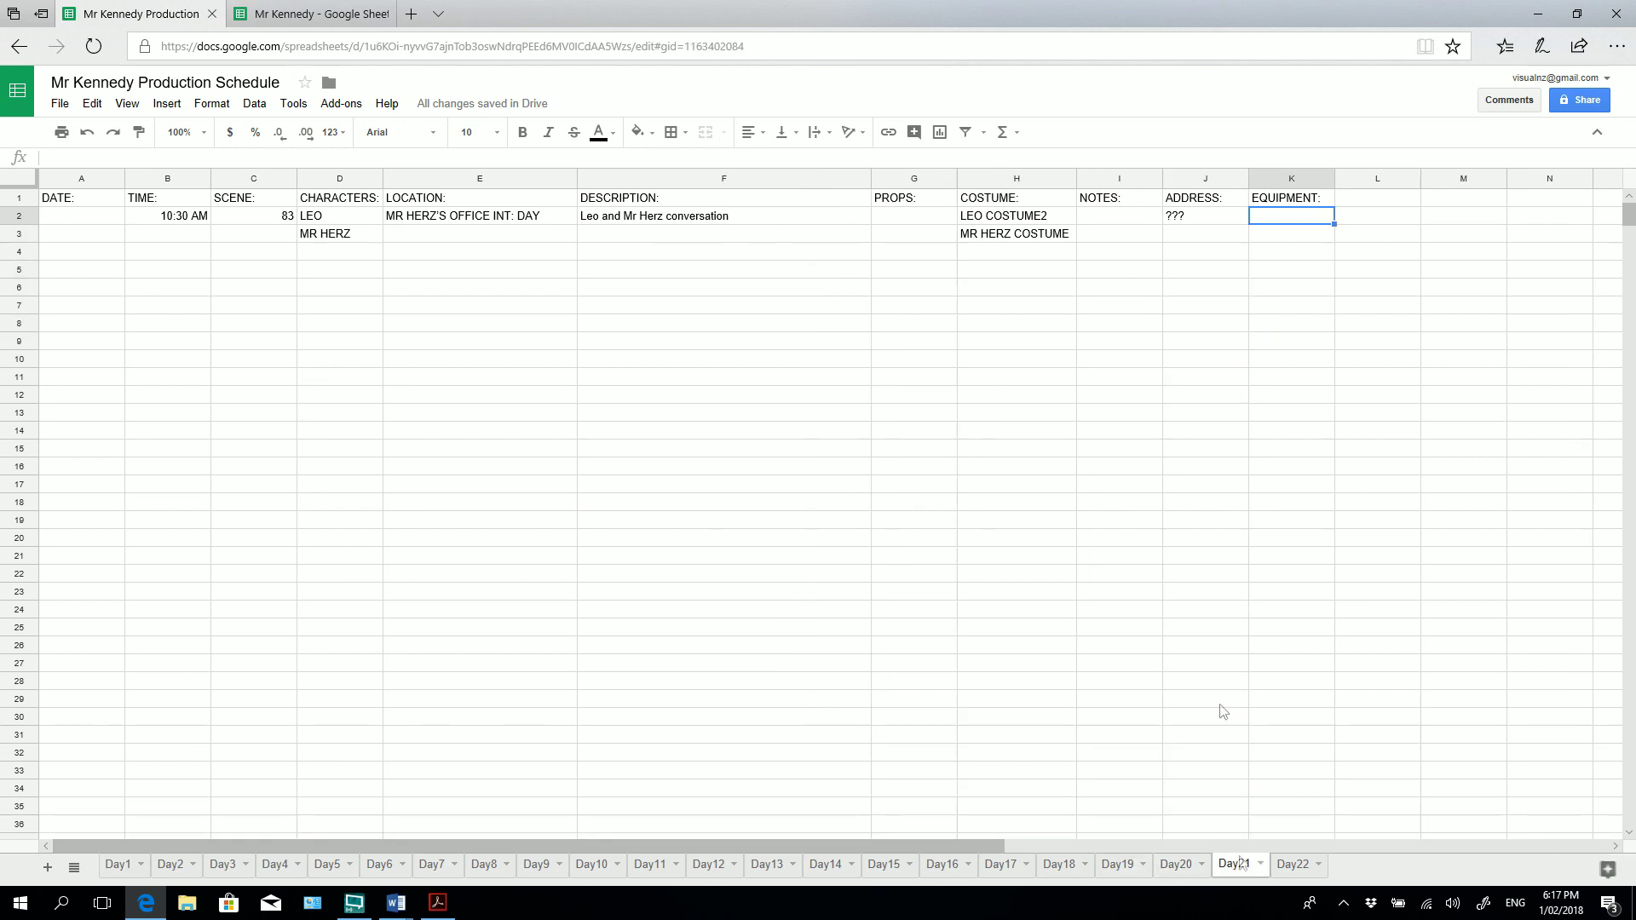
{"action": "key", "text": "ctrl+v"}
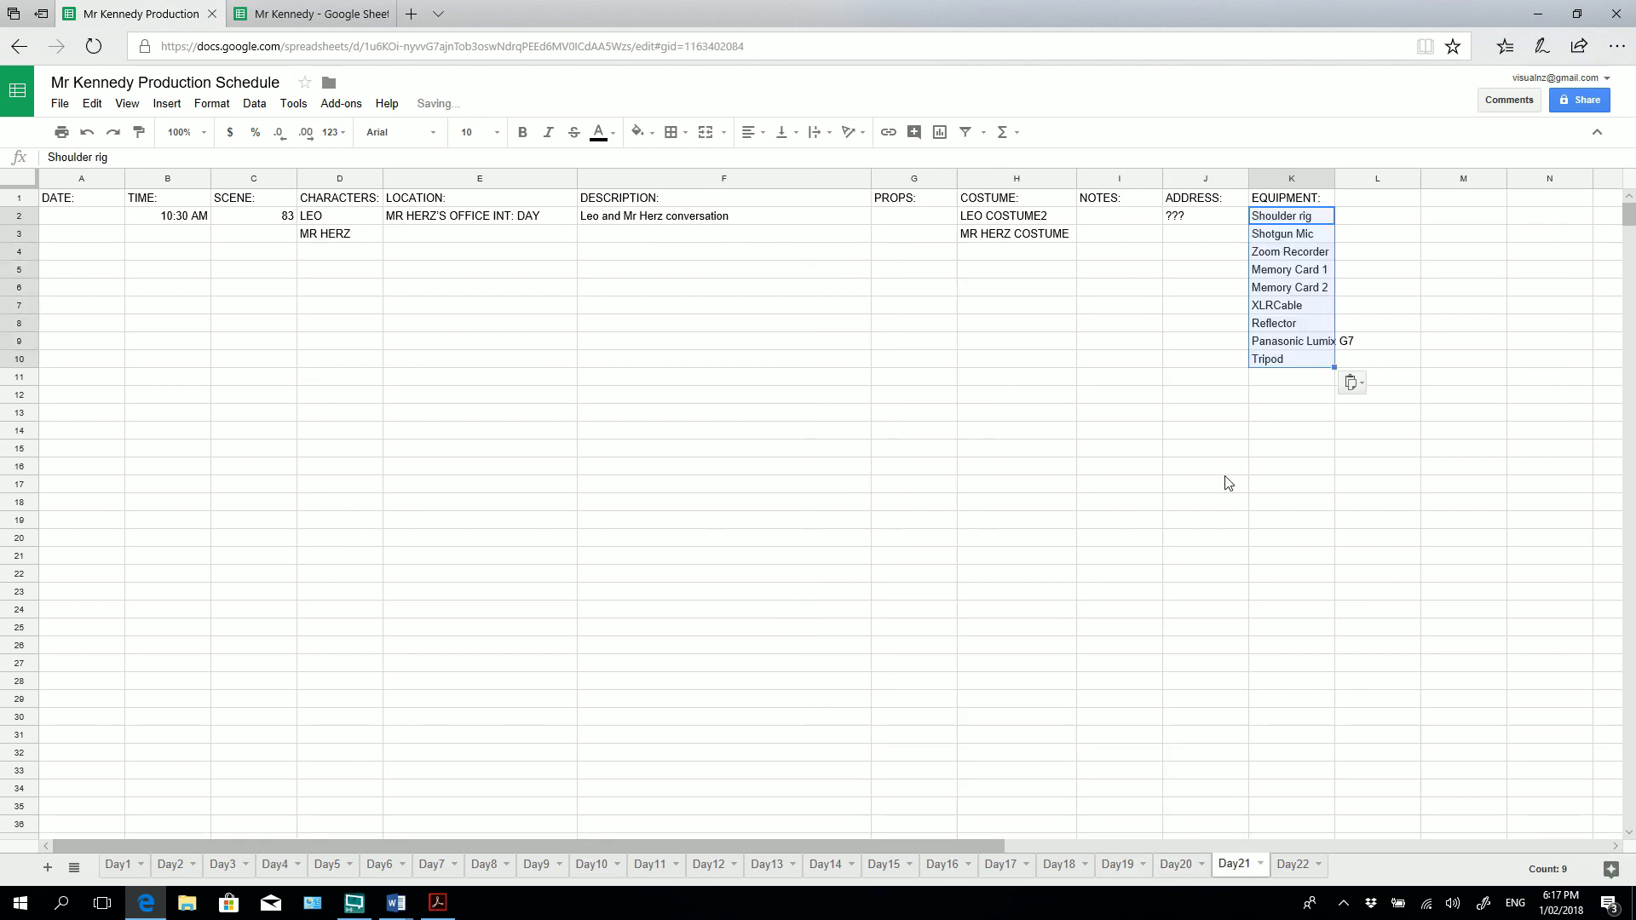
Select the props cell G2 and bring the script PDF back up.
{"action": "left_click", "coordinate": [1306, 399]}
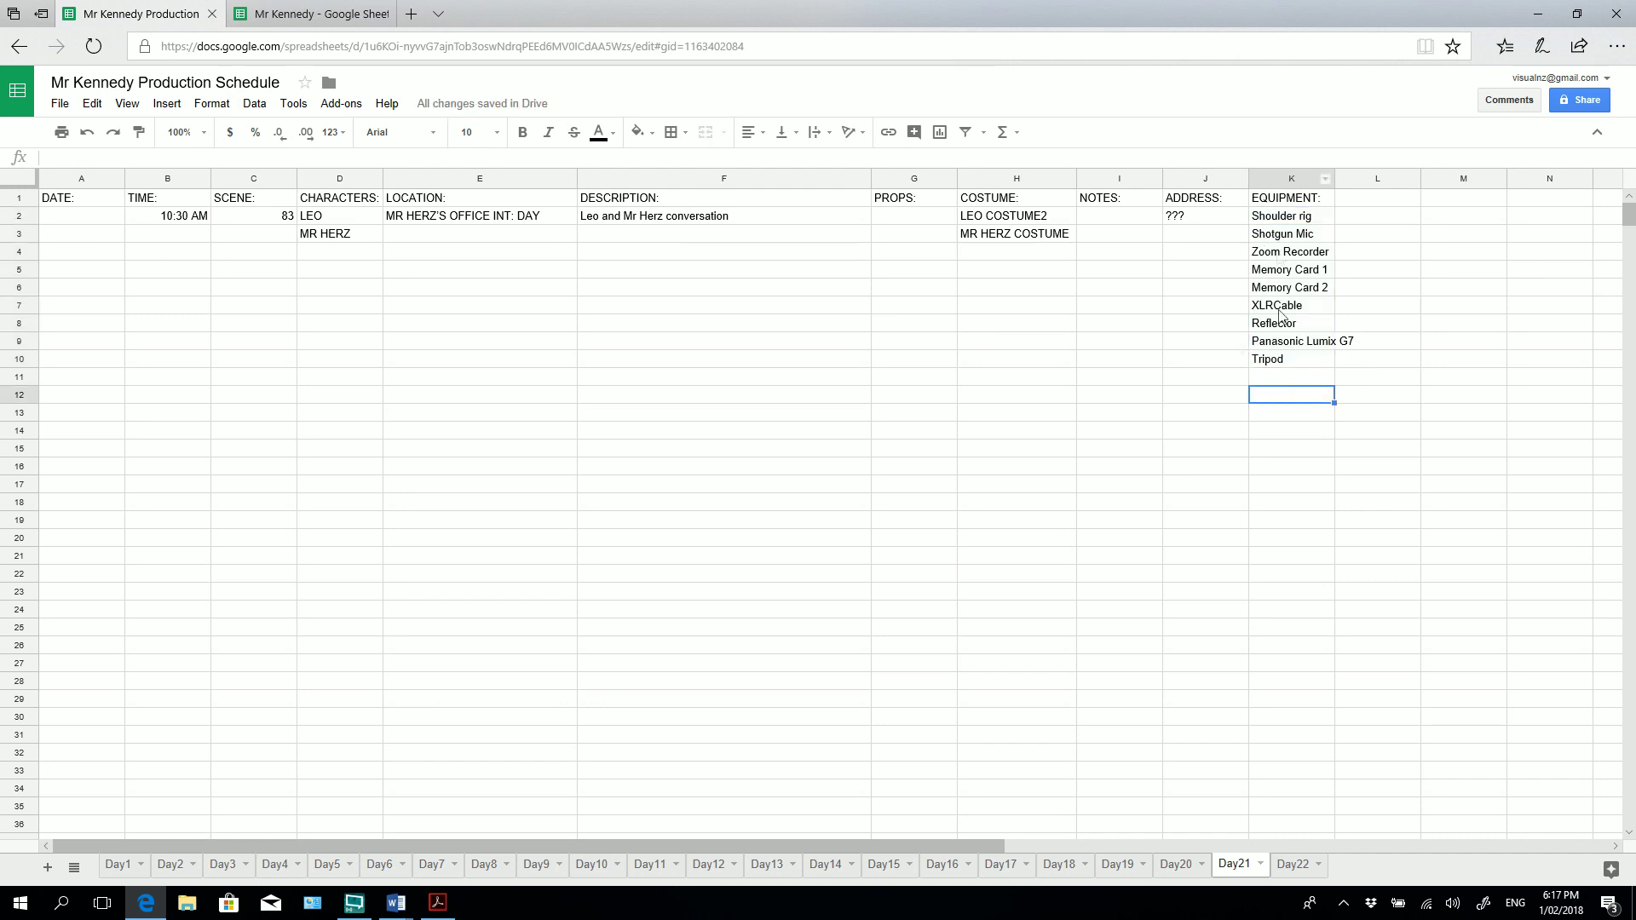
{"action": "left_click", "coordinate": [914, 215]}
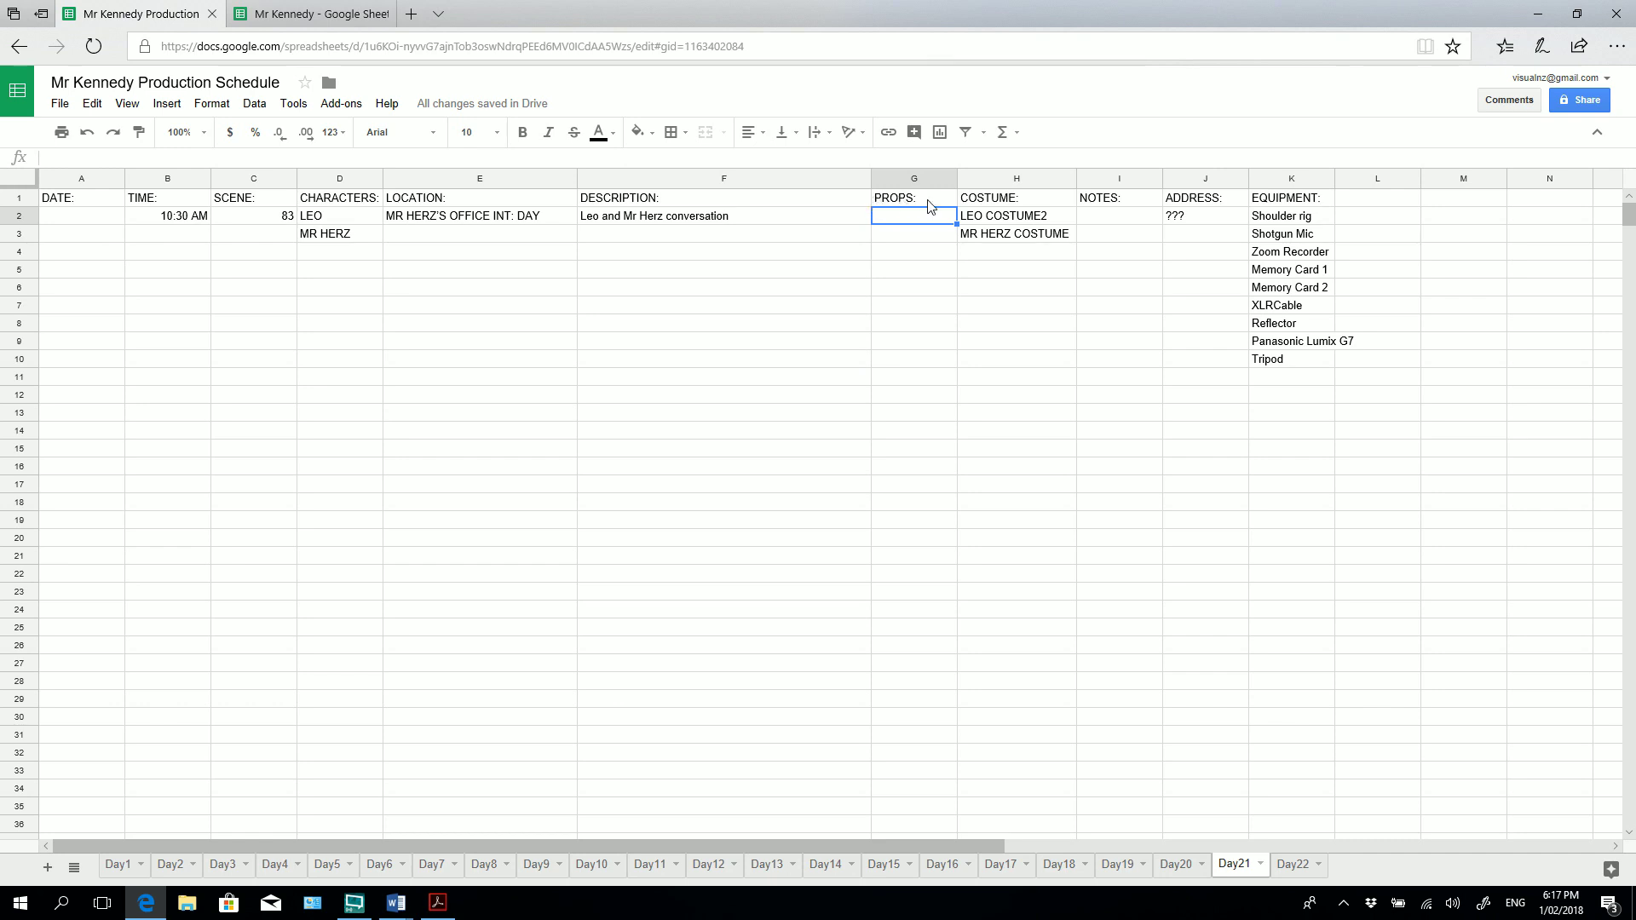
{"action": "left_click", "coordinate": [437, 902]}
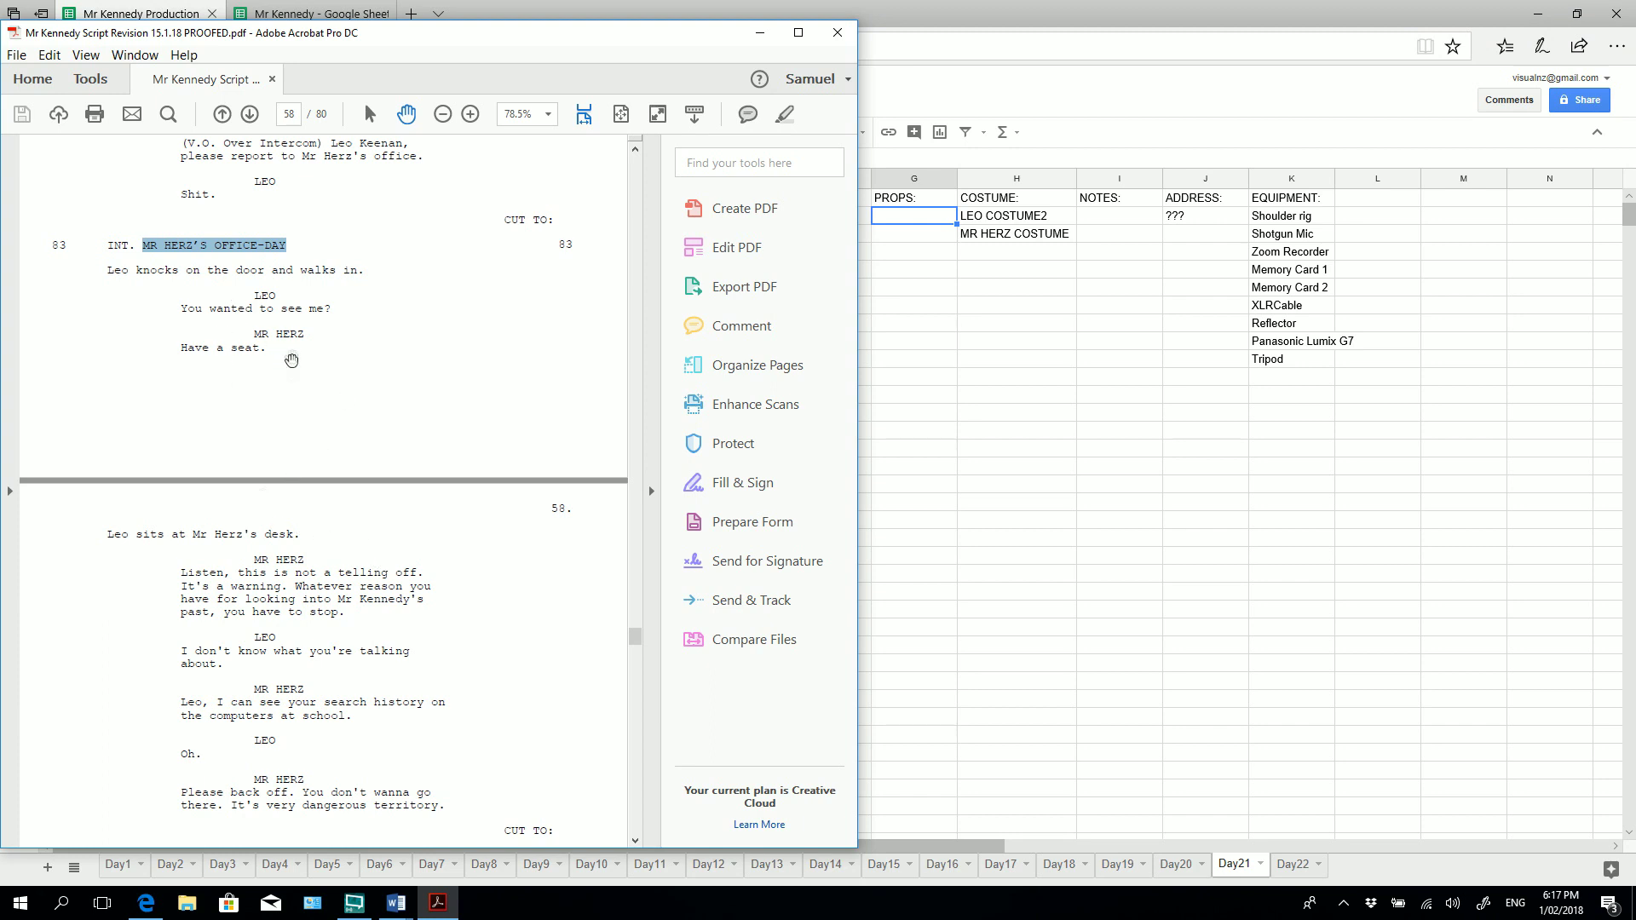
Minimize the Acrobat script window to reveal the Day21 schedule.
{"action": "left_click", "coordinate": [759, 32]}
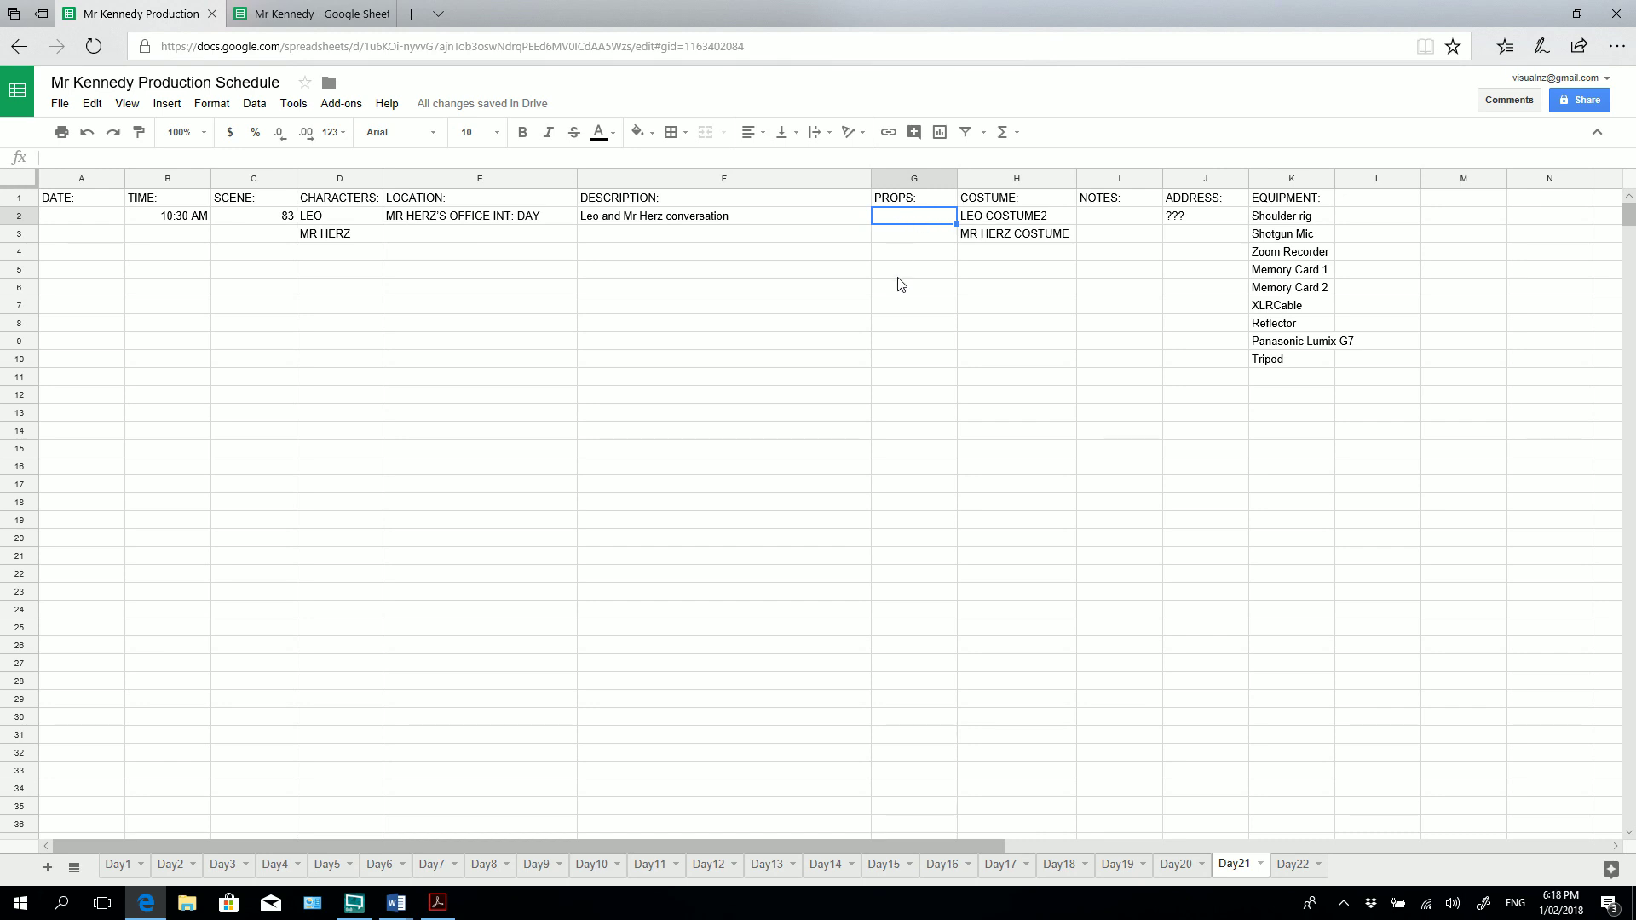
{"action": "key", "text": "ctrl+Home"}
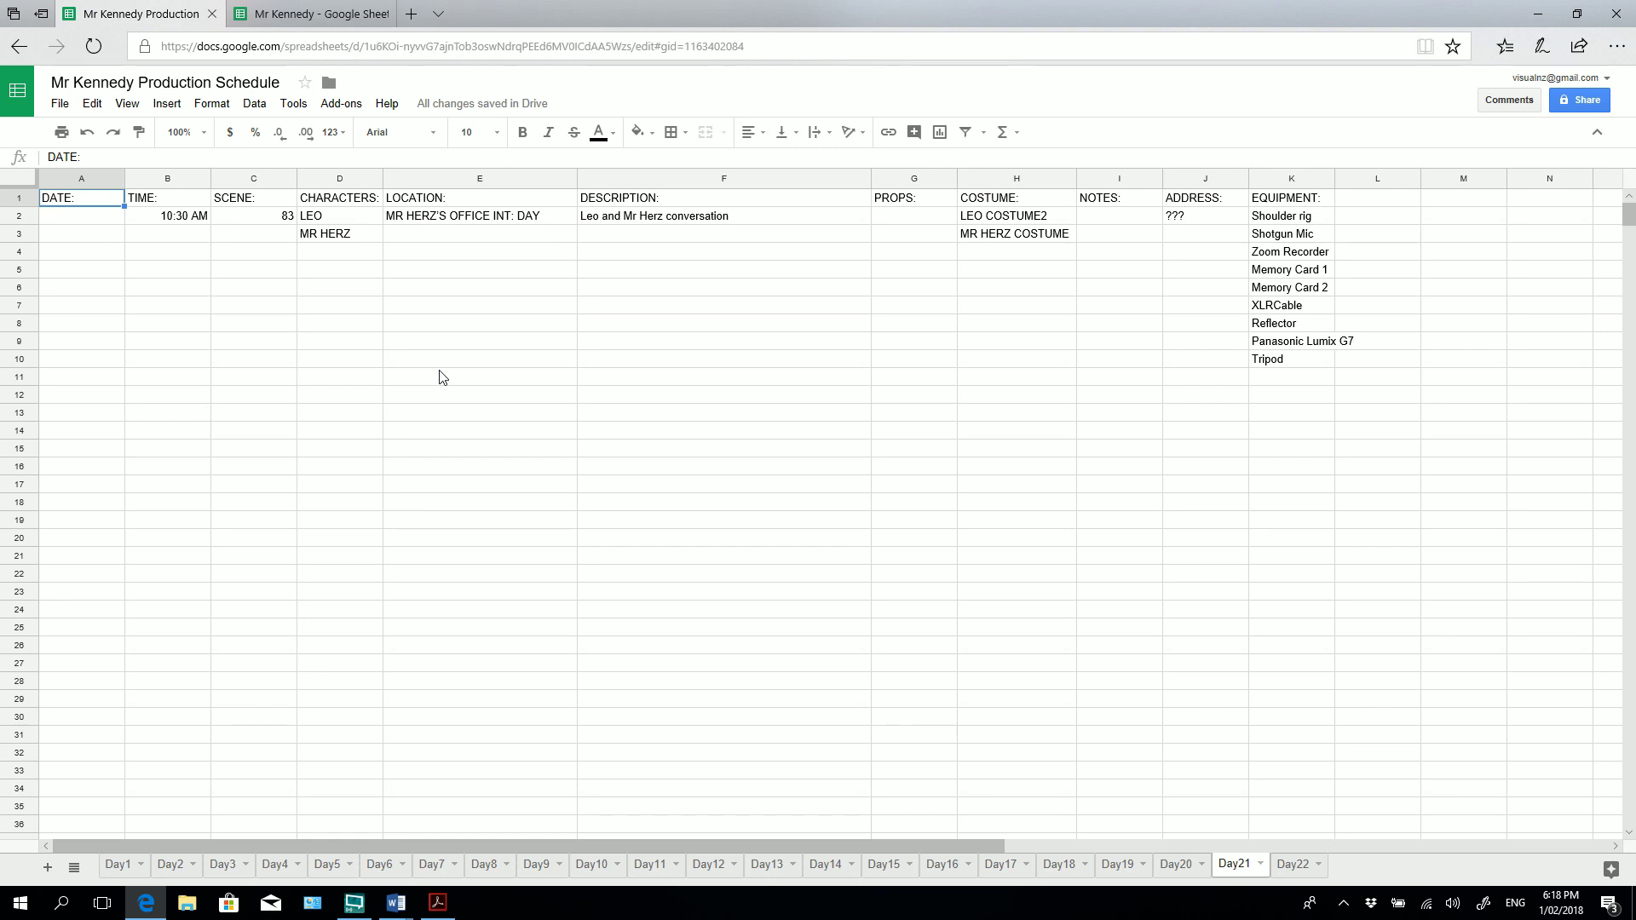